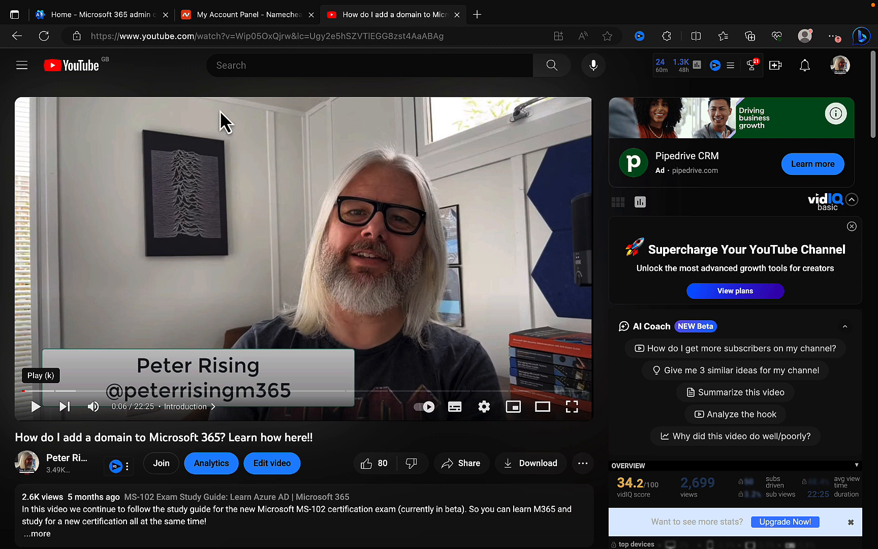
- Switch to the Namecheap account dashboard and look over the recently active domains
click(231, 18)
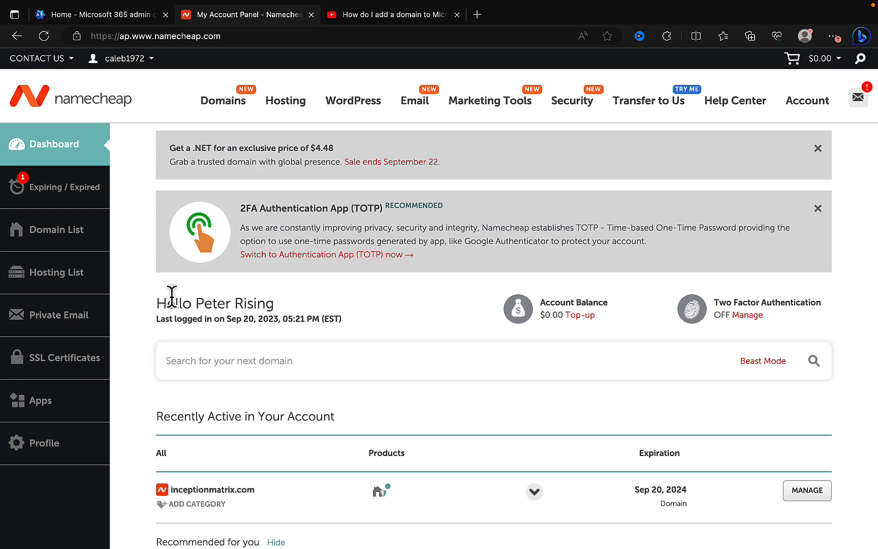
scroll(171, 296, down, 4)
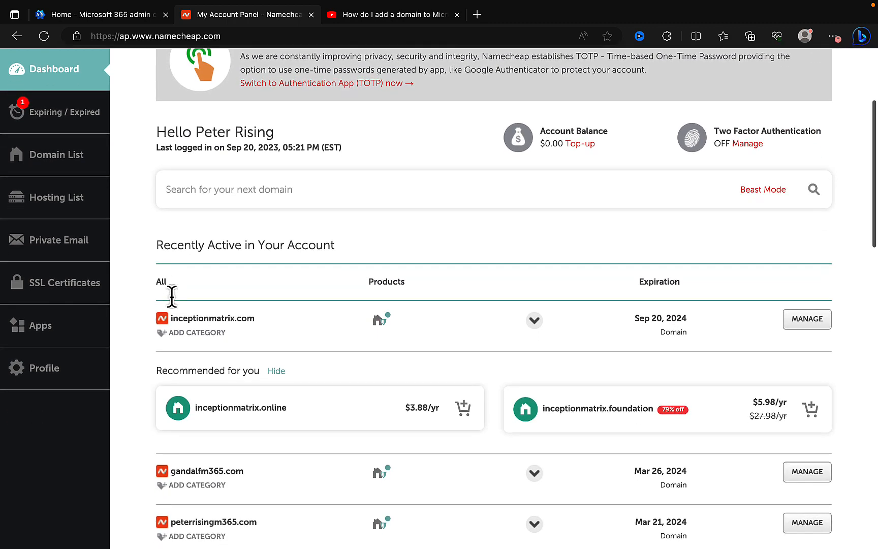
scroll(172, 296, down, 2)
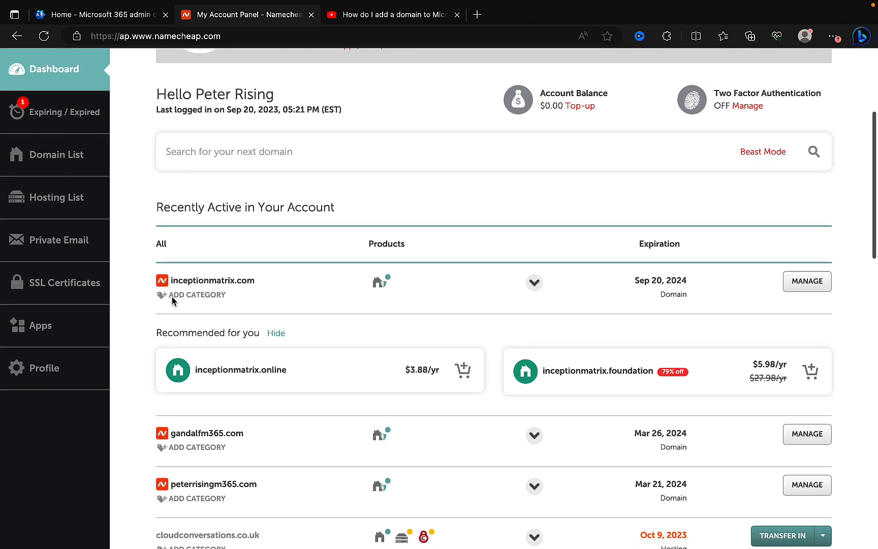
scroll(172, 296, up, 5)
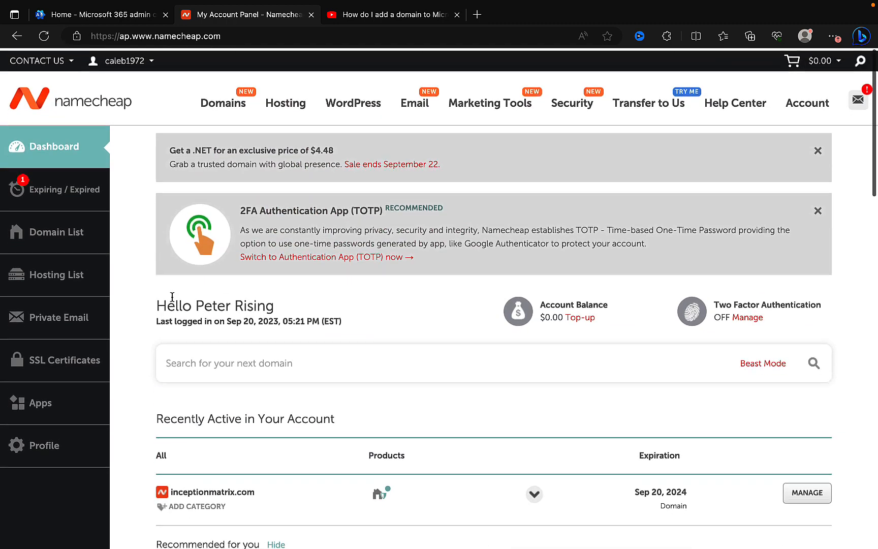
- Go to the Namecheap home page, return to the account dashboard and review the domains listed as recently active
click(80, 112)
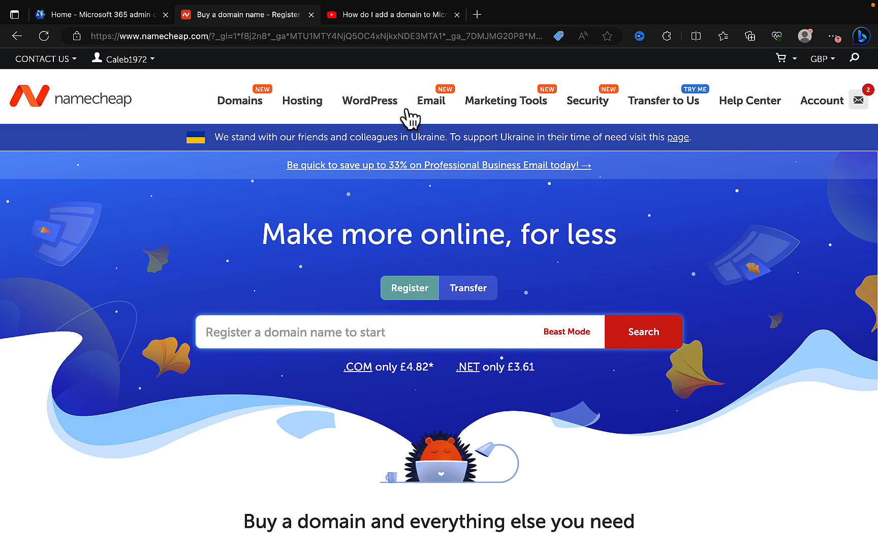
mouse_move(820, 111)
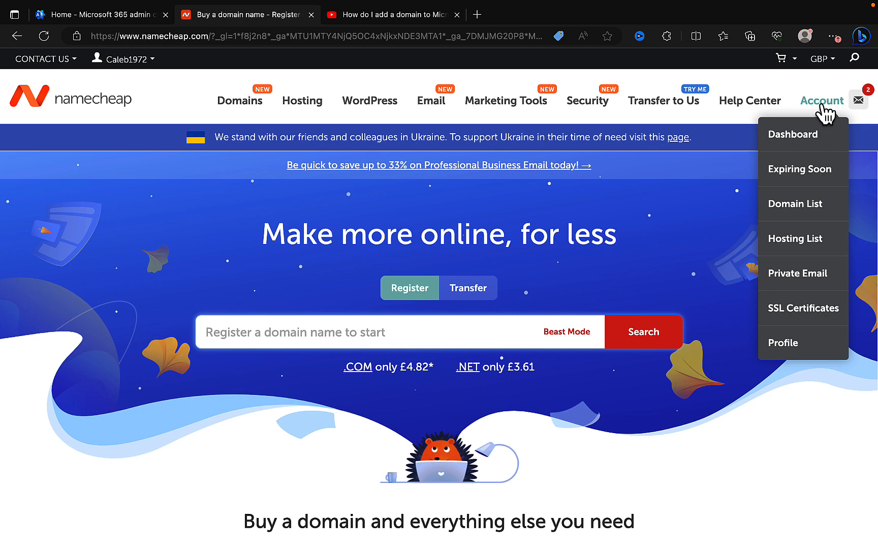
click(797, 134)
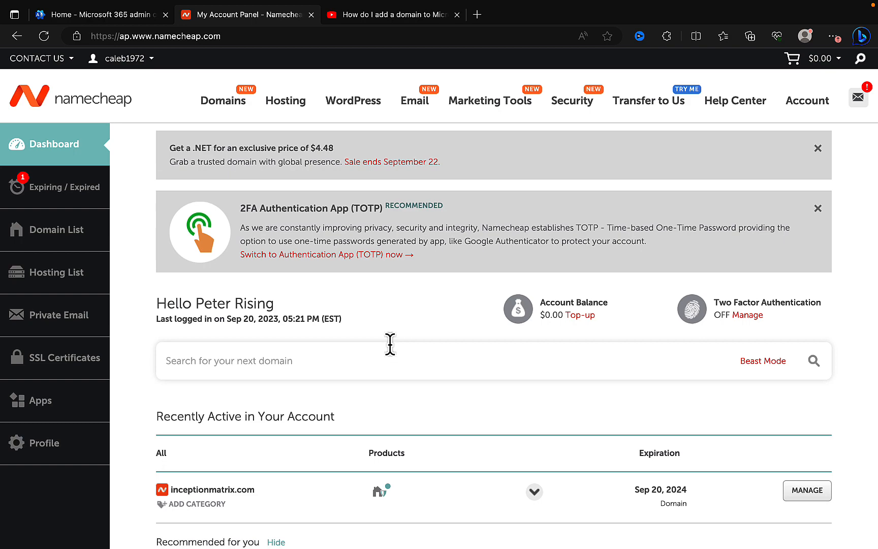
scroll(390, 345, down, 3)
mouse_move(391, 348)
scroll(391, 348, down, 2)
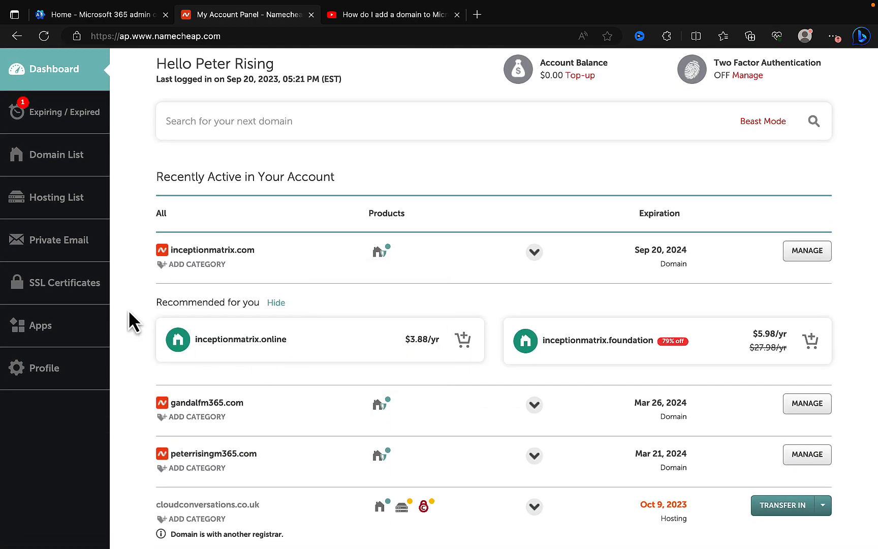
scroll(129, 311, down, 1)
scroll(128, 309, down, 1)
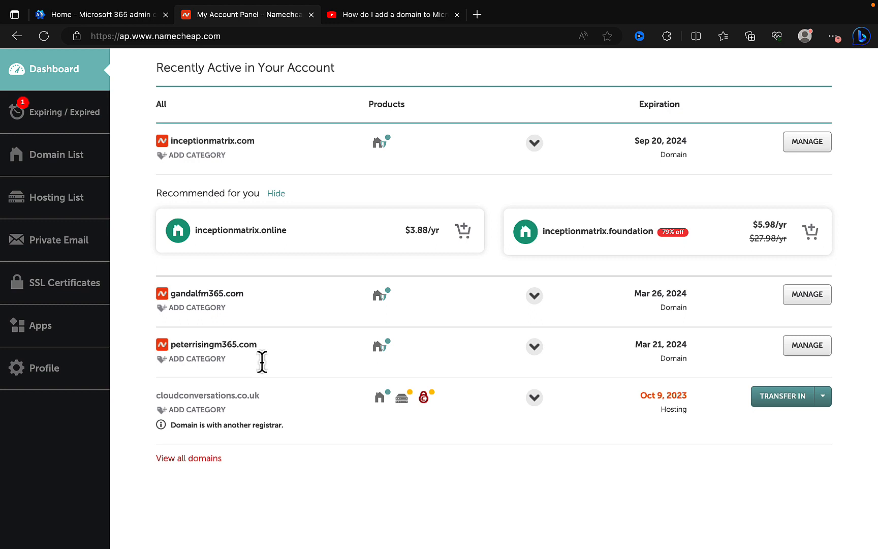
scroll(262, 361, up, 4)
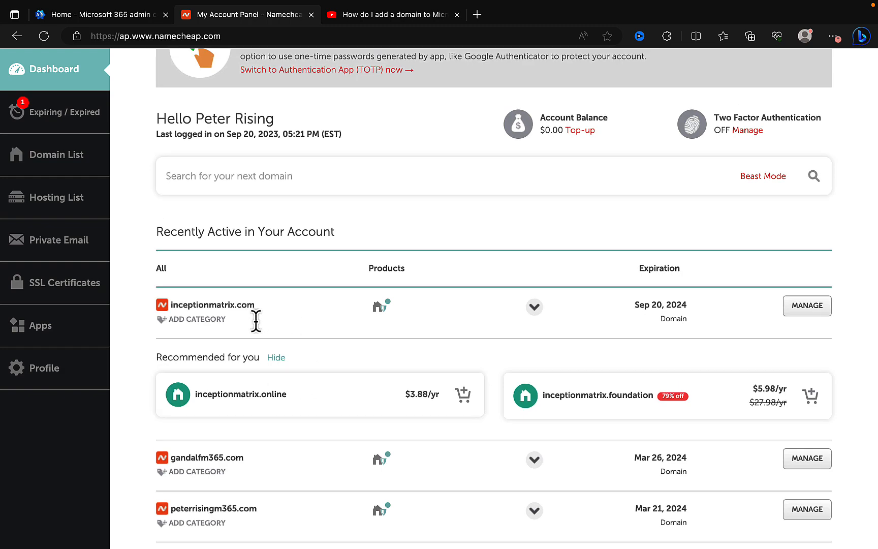
scroll(256, 330, up, 1)
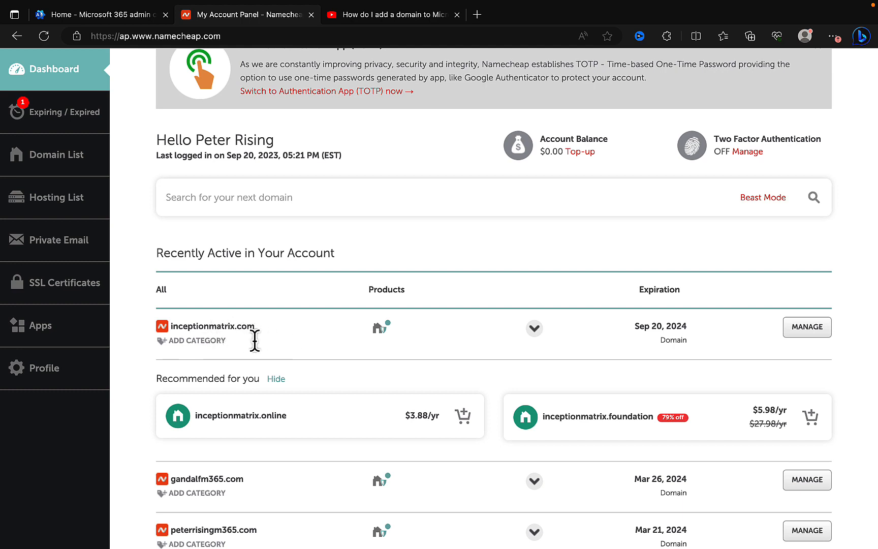
- Open the management page for inceptionmatrix.com and look through its domain details
click(813, 334)
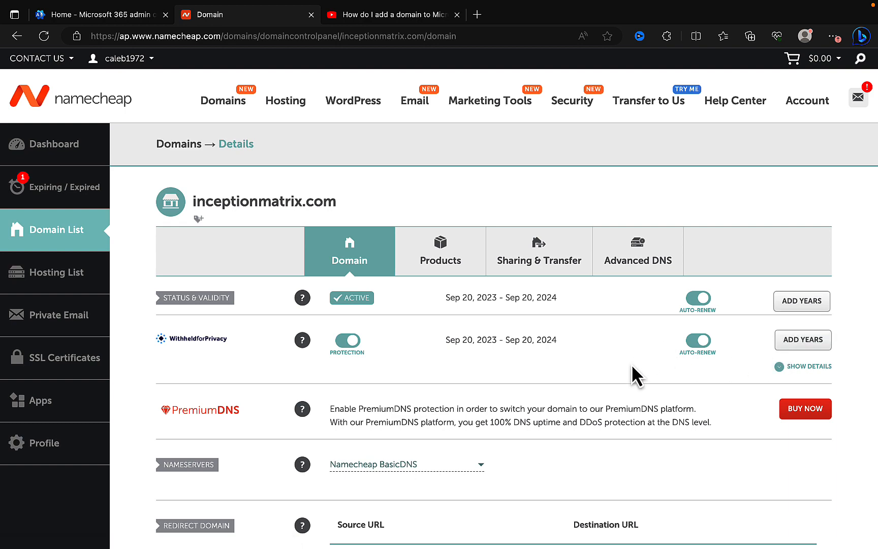
scroll(631, 364, down, 5)
scroll(631, 364, up, 4)
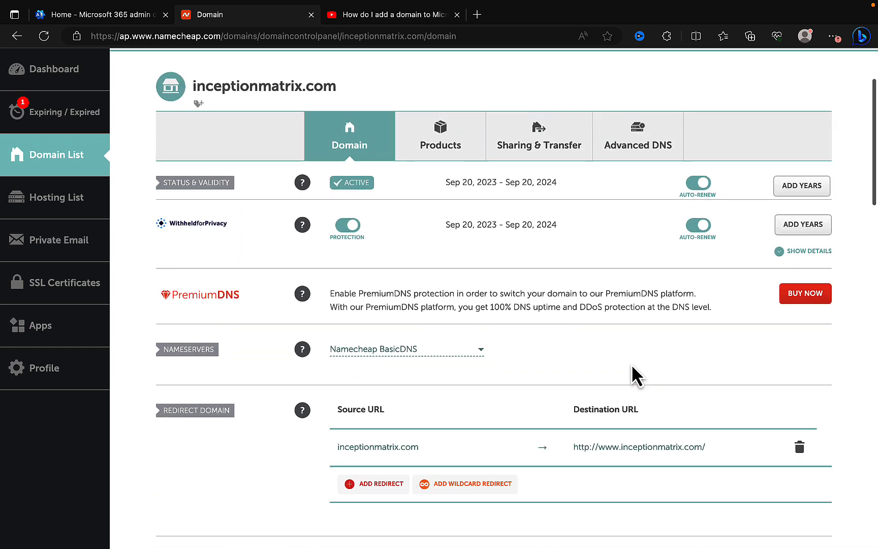
scroll(631, 364, up, 1)
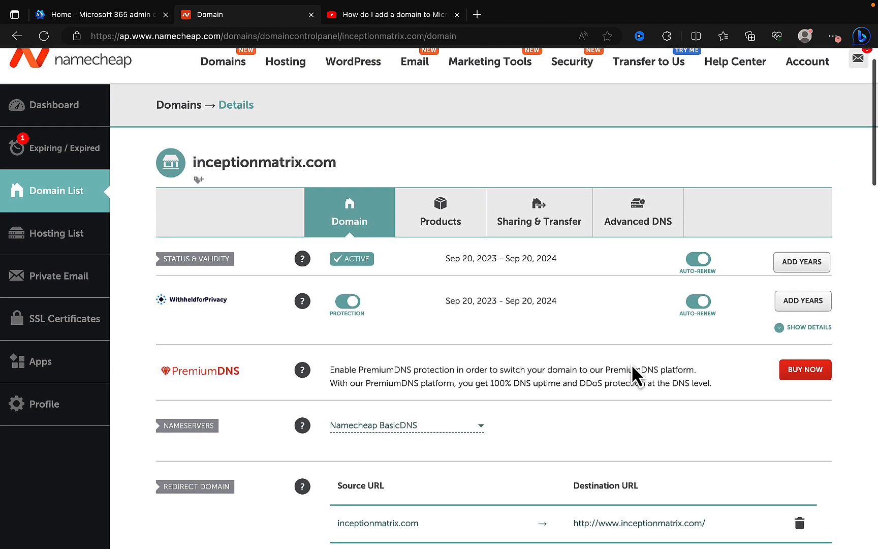
scroll(610, 353, up, 1)
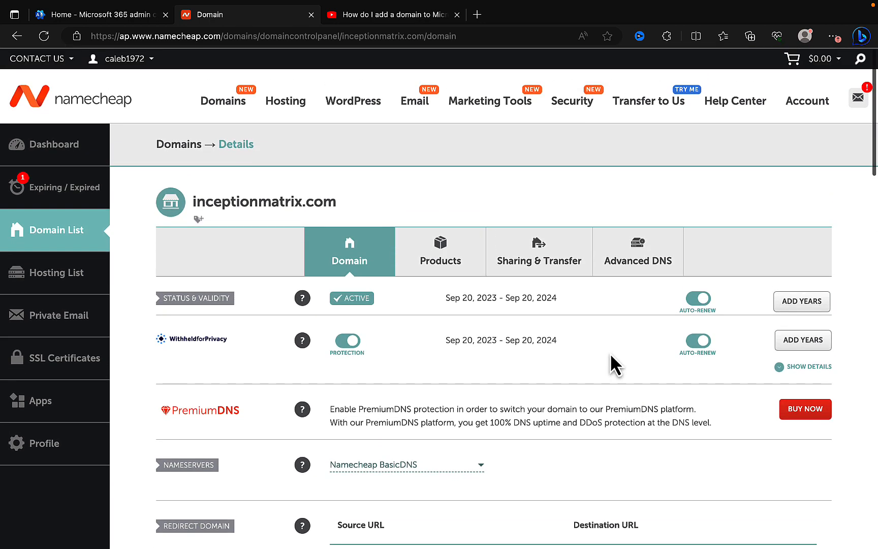
- Open the Advanced DNS settings of inceptionmatrix.com and examine its host records and mail settings
click(639, 260)
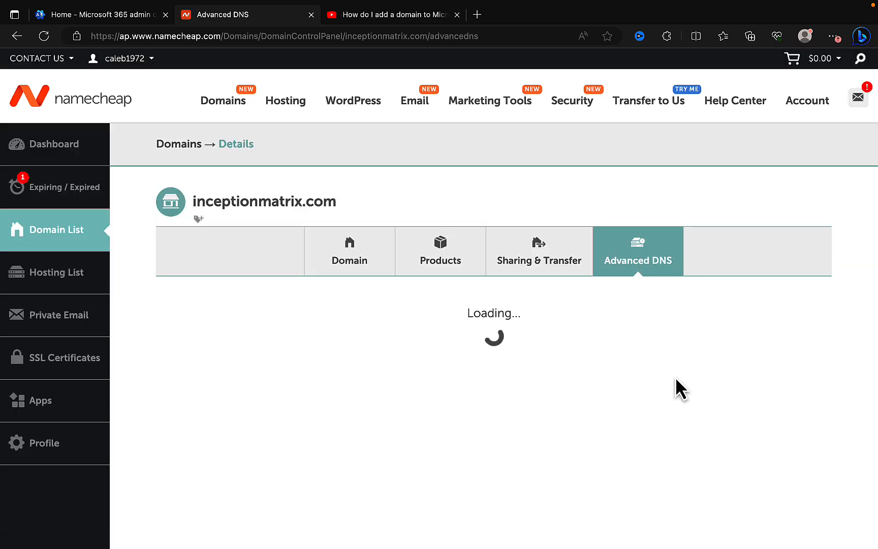
scroll(676, 384, down, 2)
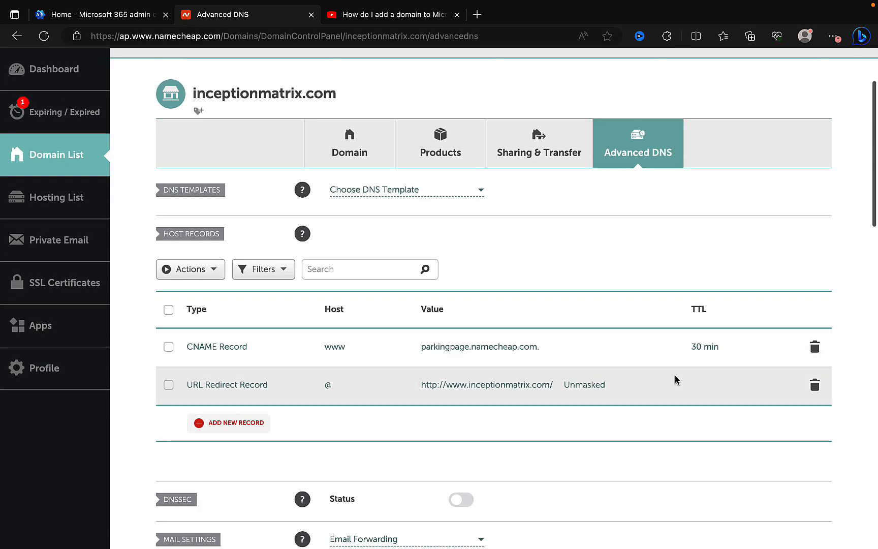
scroll(675, 379, down, 2)
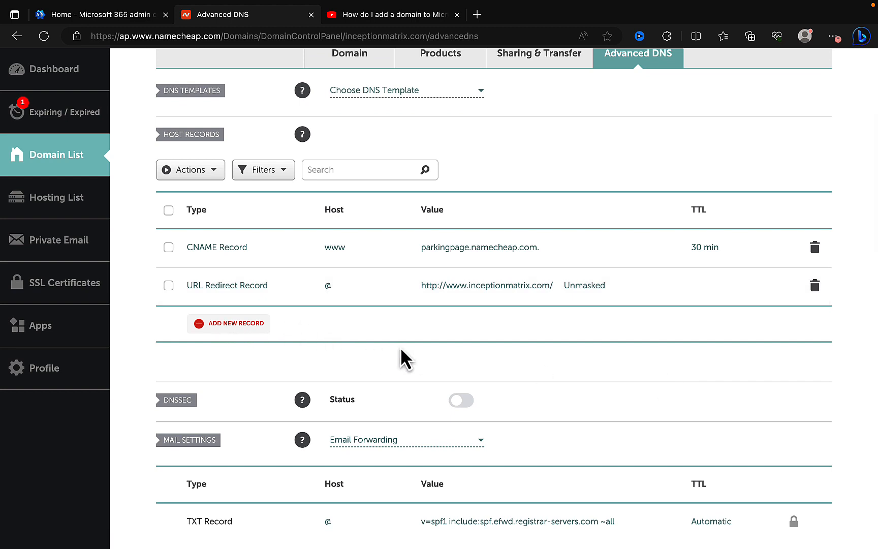
scroll(429, 364, down, 1)
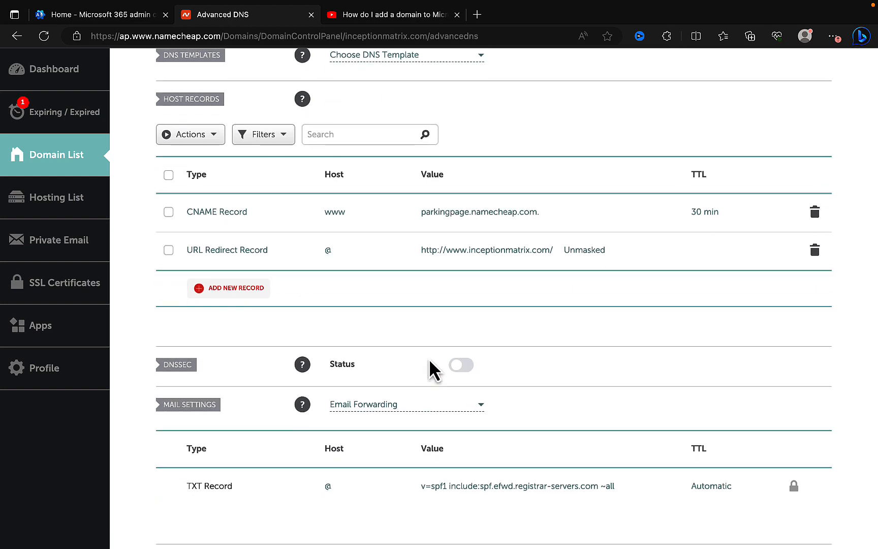
scroll(429, 358, down, 2)
scroll(429, 358, up, 2)
scroll(429, 358, up, 5)
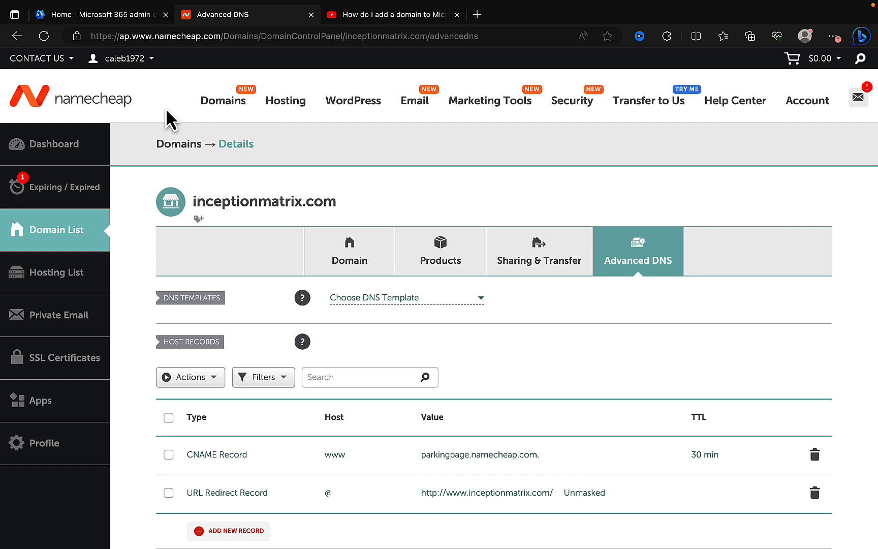
- Switch to the Microsoft 365 admin center and open the Domains page under the full set of settings
click(110, 16)
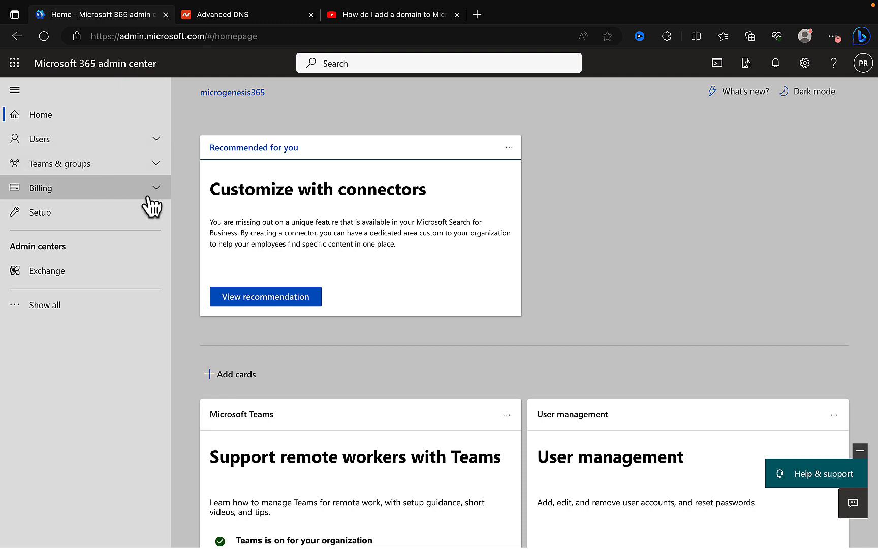
click(51, 308)
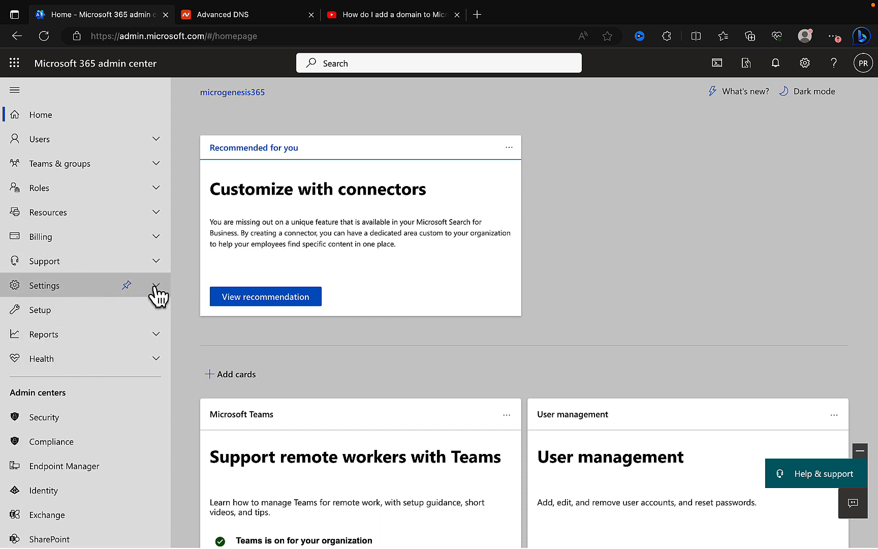
click(156, 287)
click(61, 311)
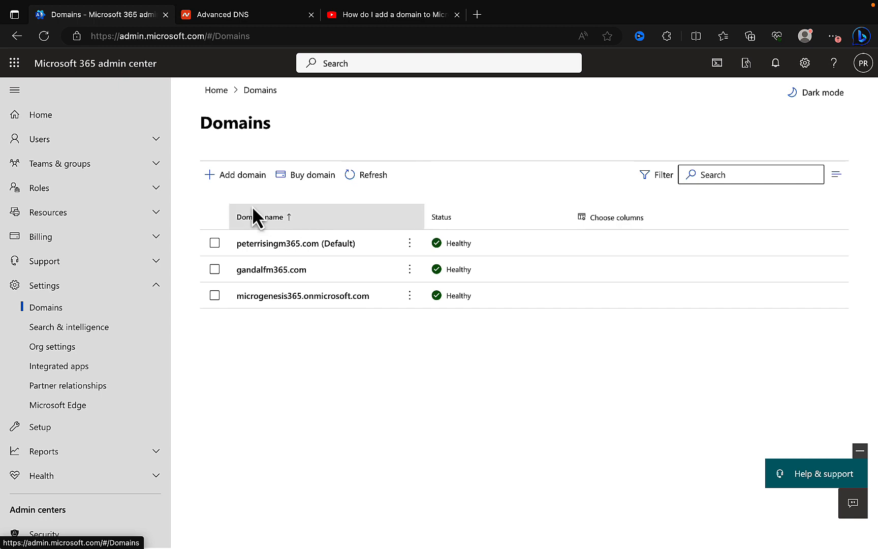
- Start adding a domain, enter inceptionmatrix.com as the domain name and submit it for use
click(233, 176)
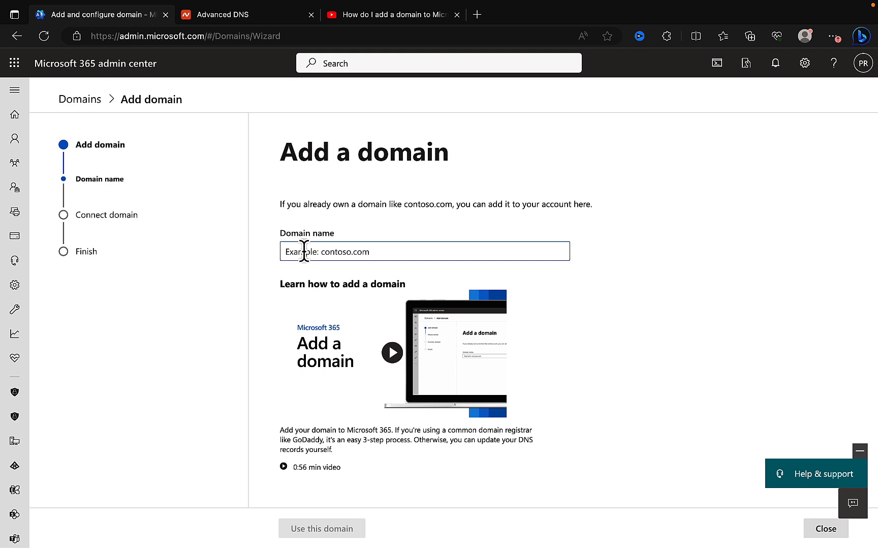
text(ince)
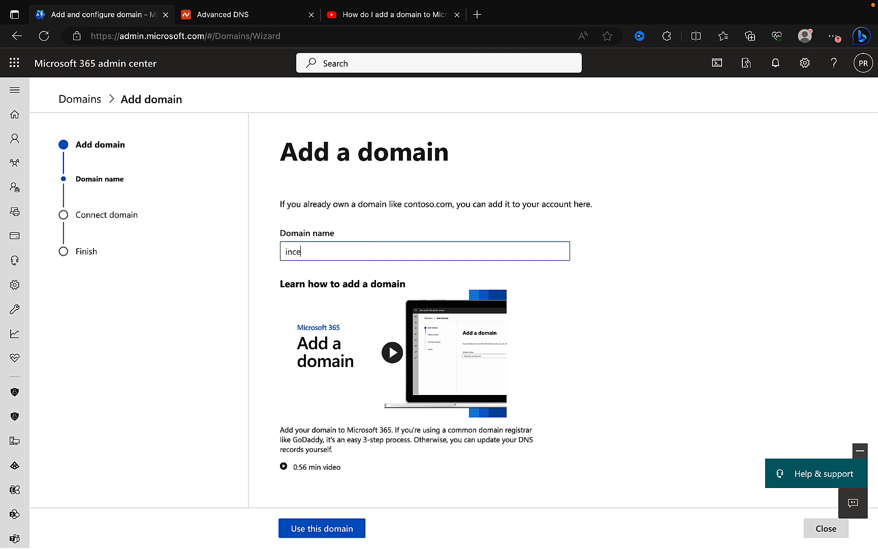
text(ptionmatrix.com)
scroll(583, 369, down, 1)
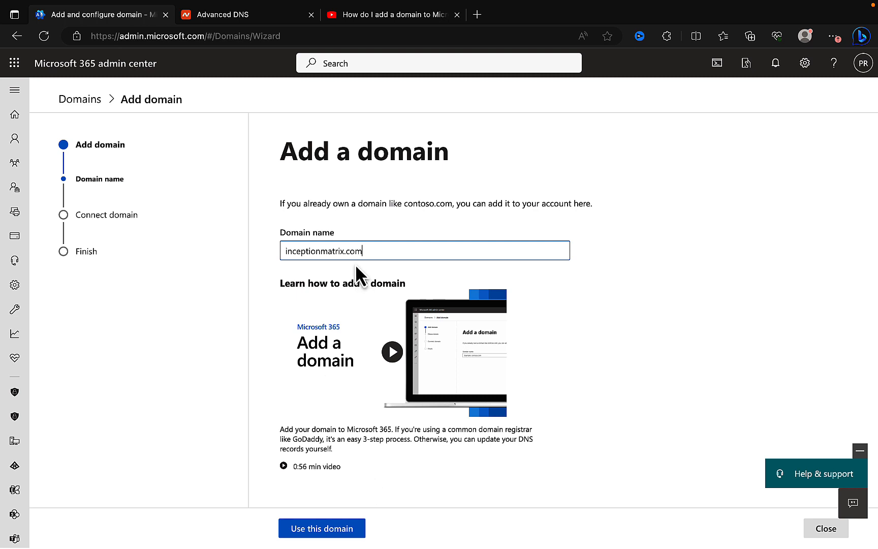
click(325, 530)
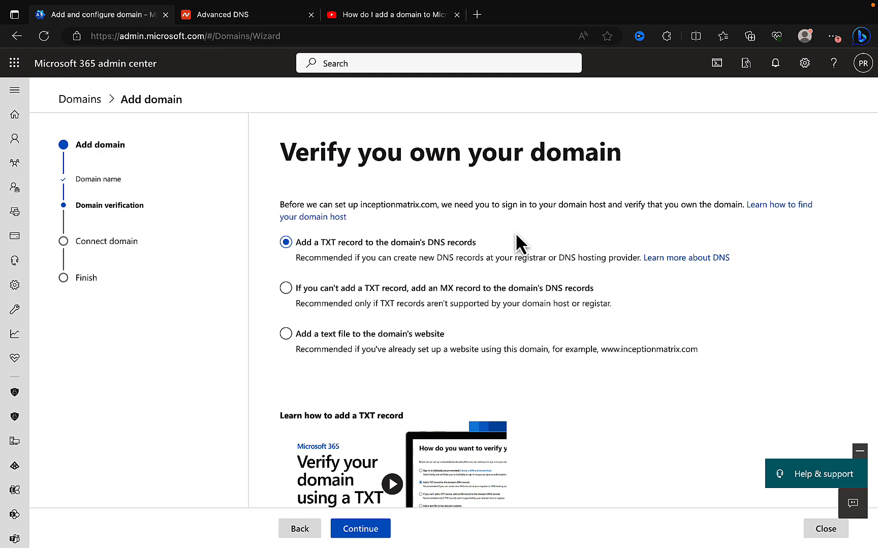
- Continue with verification through a TXT record in the domain's DNS records and copy the supplied TXT value
scroll(513, 253, down, 1)
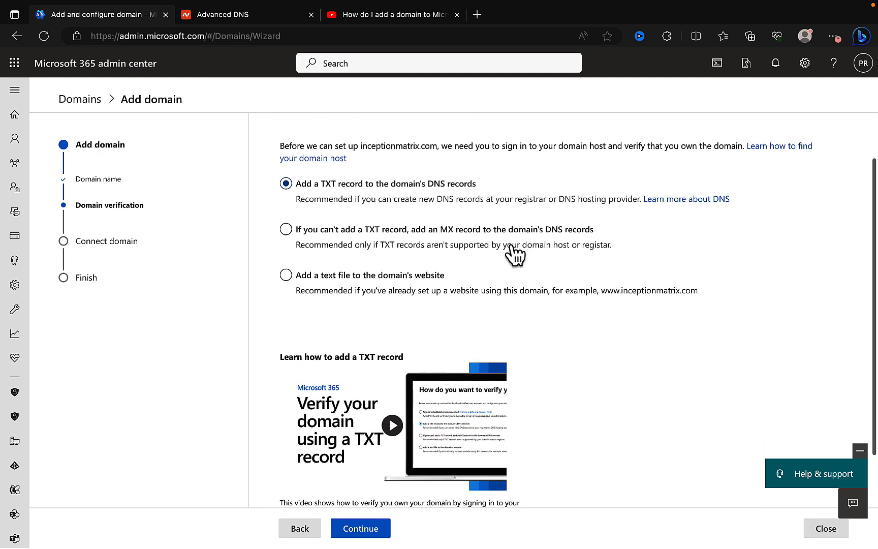
click(360, 533)
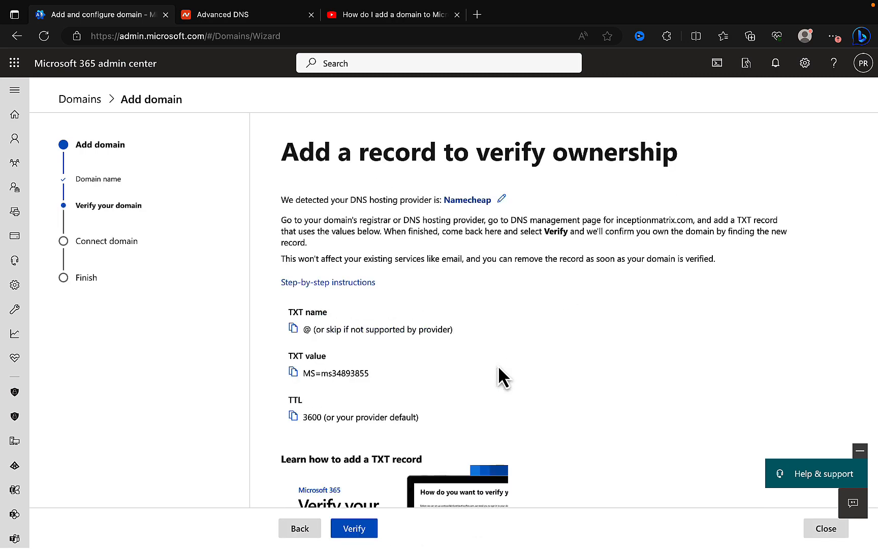
scroll(614, 385, down, 1)
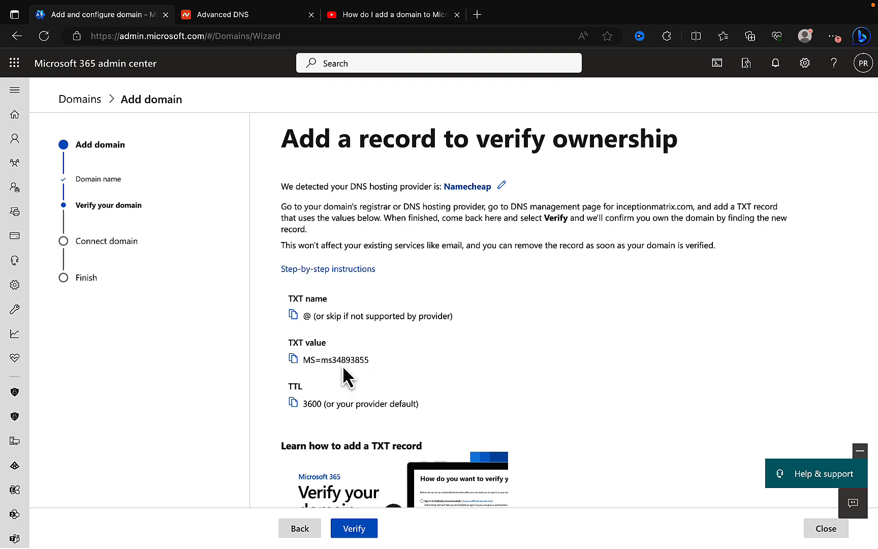
click(293, 359)
scroll(458, 372, down, 1)
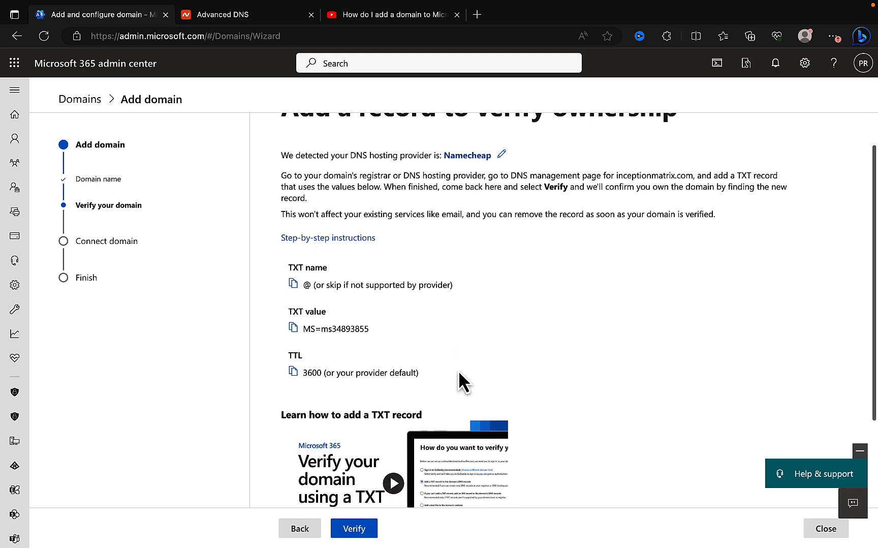
scroll(458, 376, up, 1)
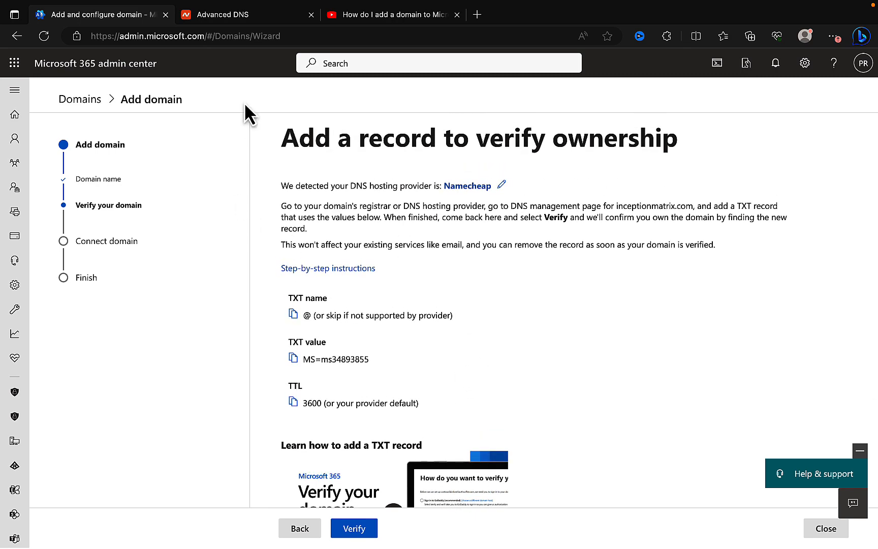
- Switch to Namecheap and add a new host record of type TXT Record for inceptionmatrix.com
click(236, 17)
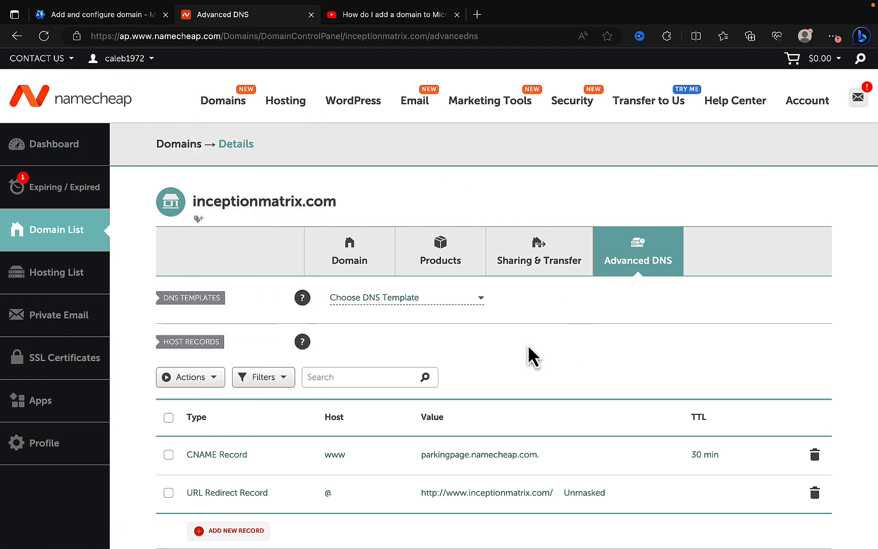
scroll(527, 343, down, 3)
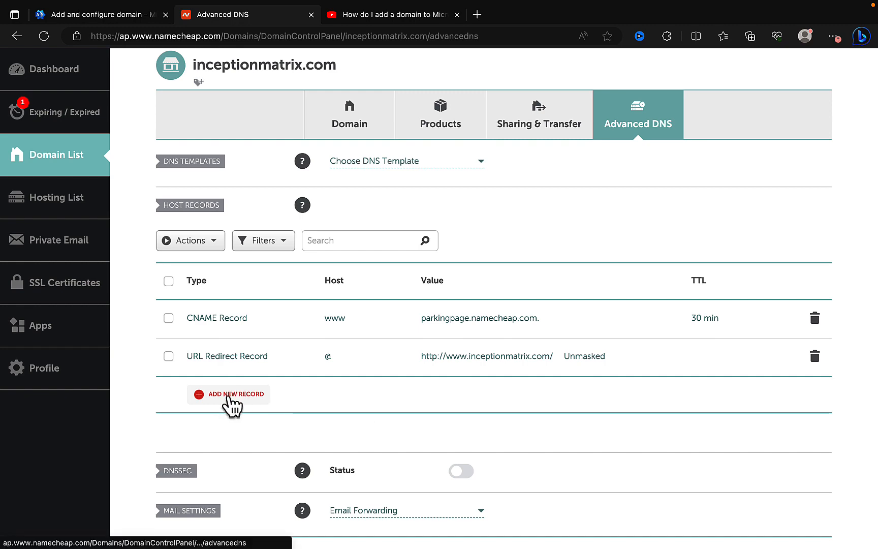
scroll(231, 405, down, 2)
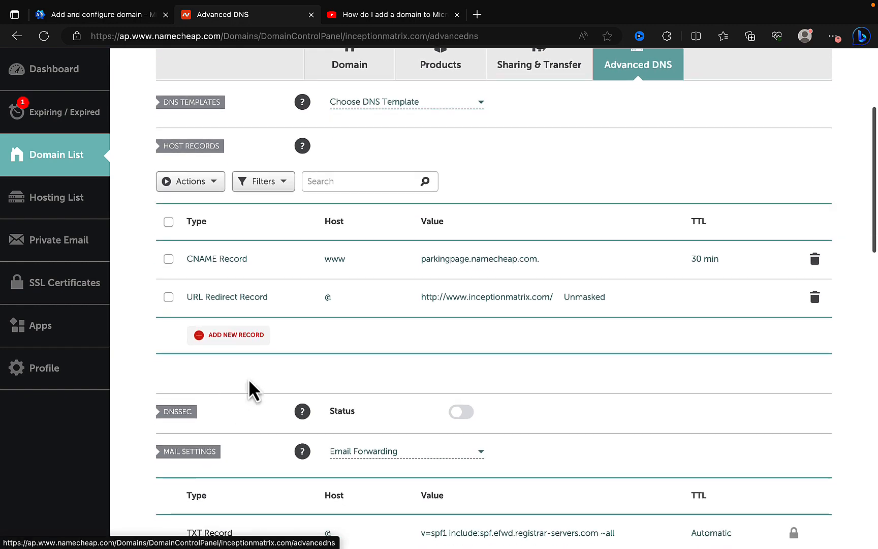
click(227, 336)
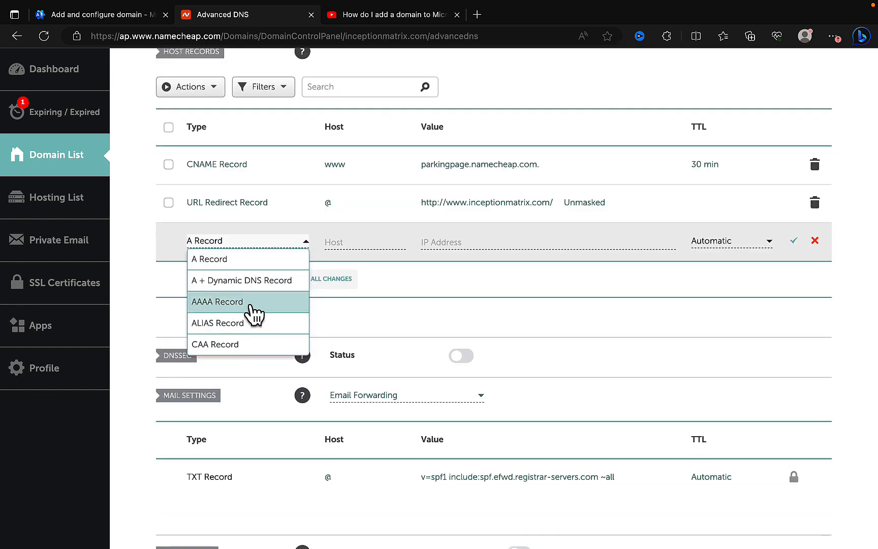
scroll(249, 306, down, 1)
scroll(252, 313, down, 4)
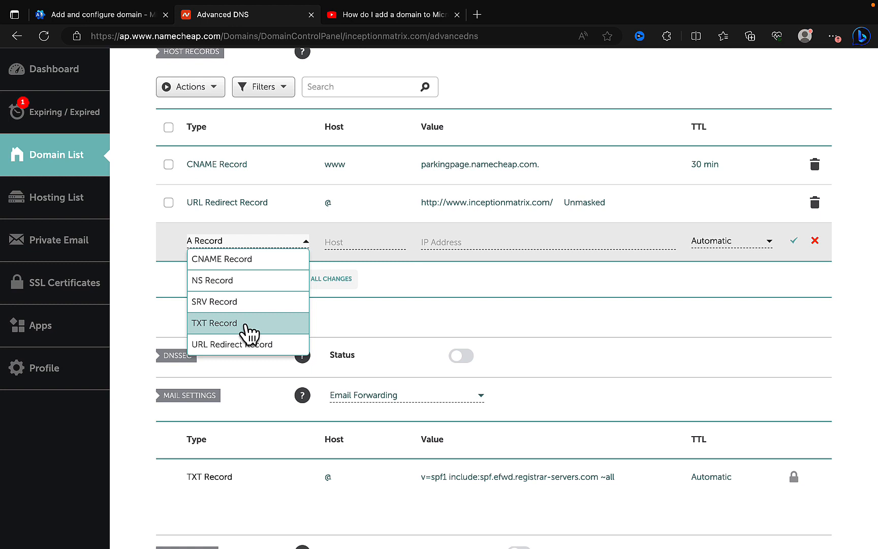
click(214, 324)
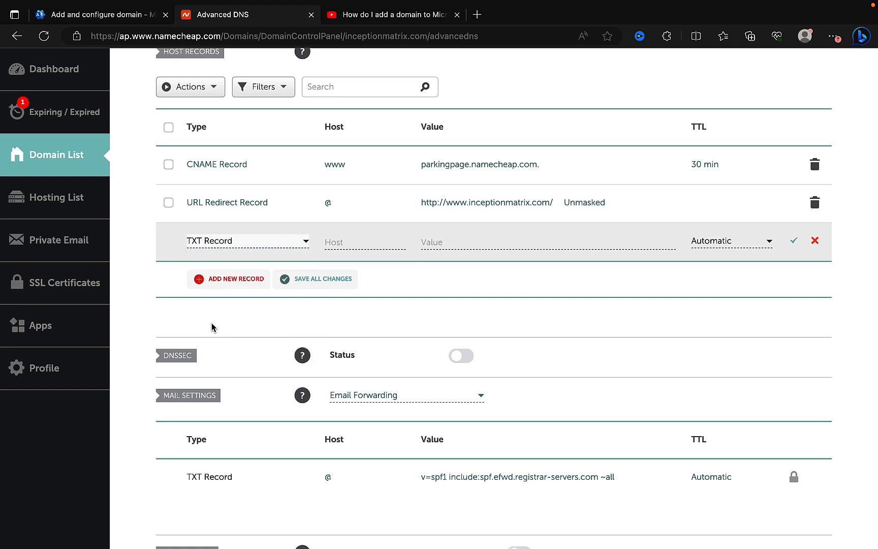
- Set the TXT record's host to @, enter the copied Microsoft verification value, keep the TTL at Automatic and save the record
click(357, 240)
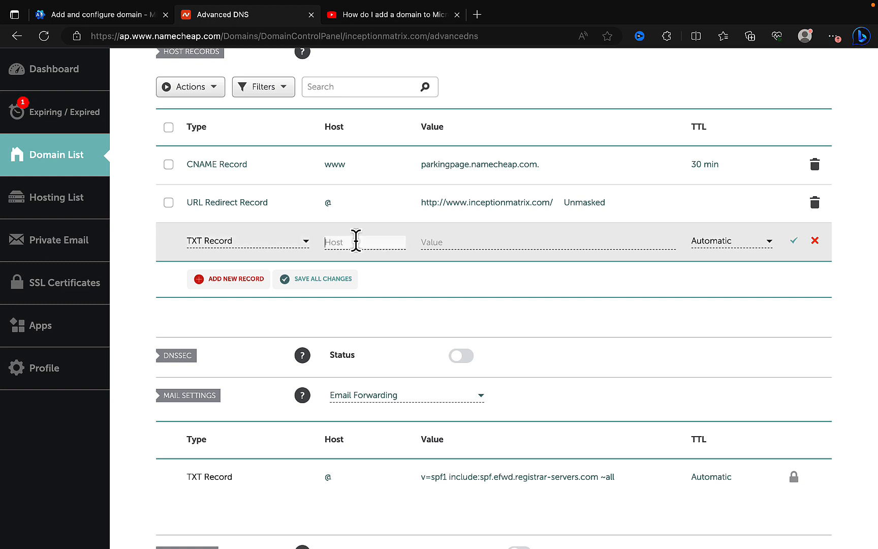
text(@)
click(457, 236)
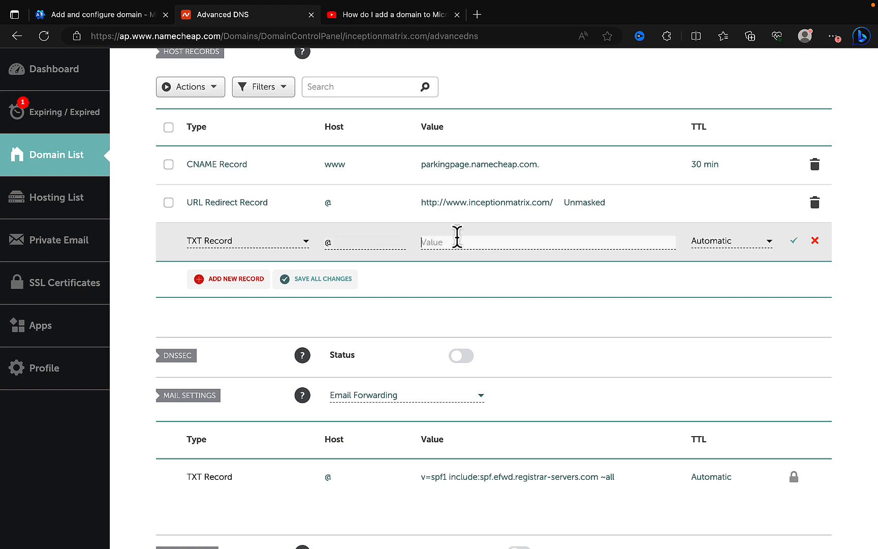
text(MS=ms31893855)
click(769, 243)
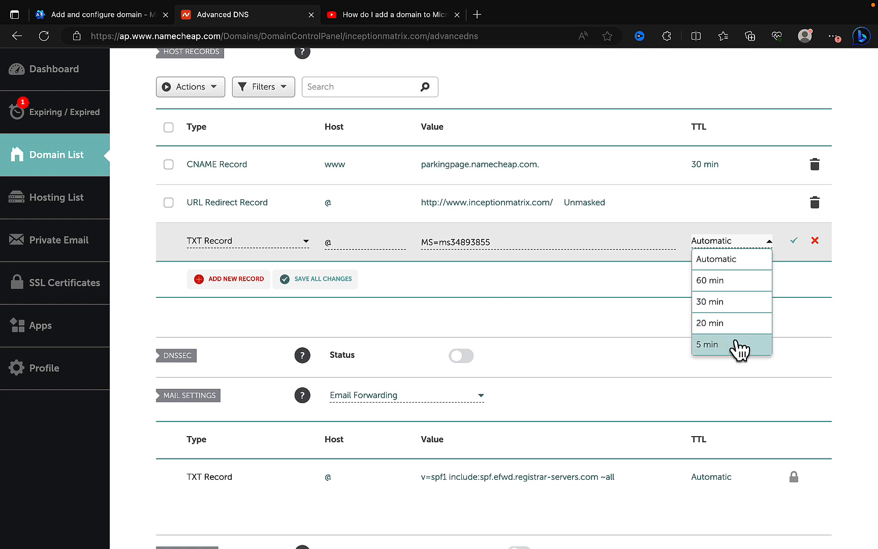
click(771, 232)
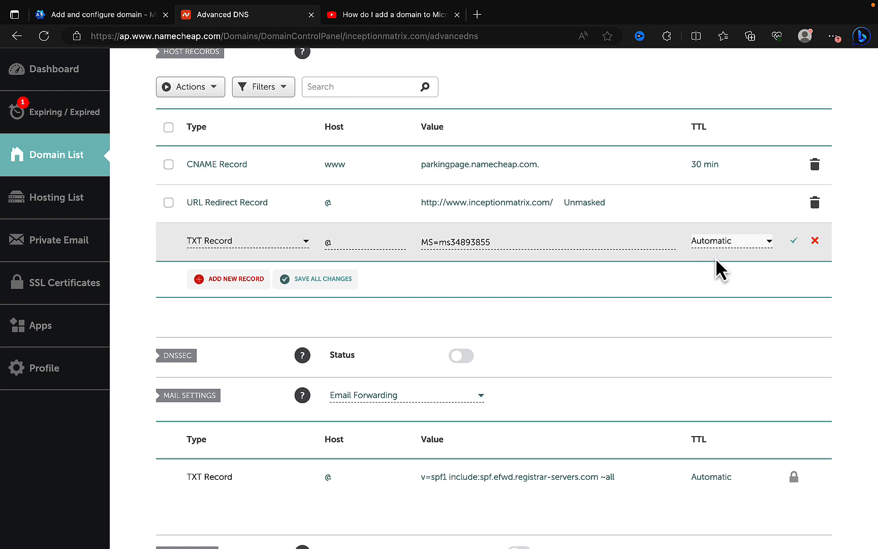
click(795, 242)
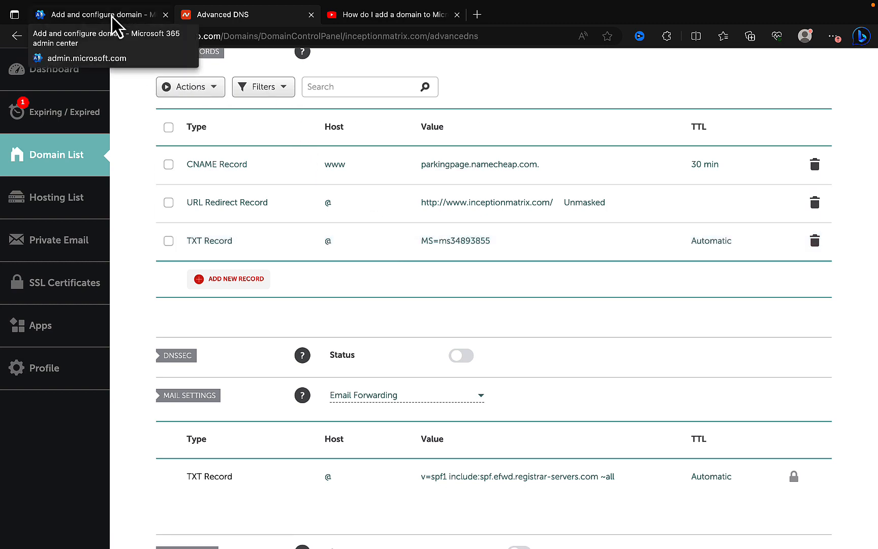
- Switch to the Microsoft 365 admin center, try to verify ownership of the domain and review the verification response
click(111, 16)
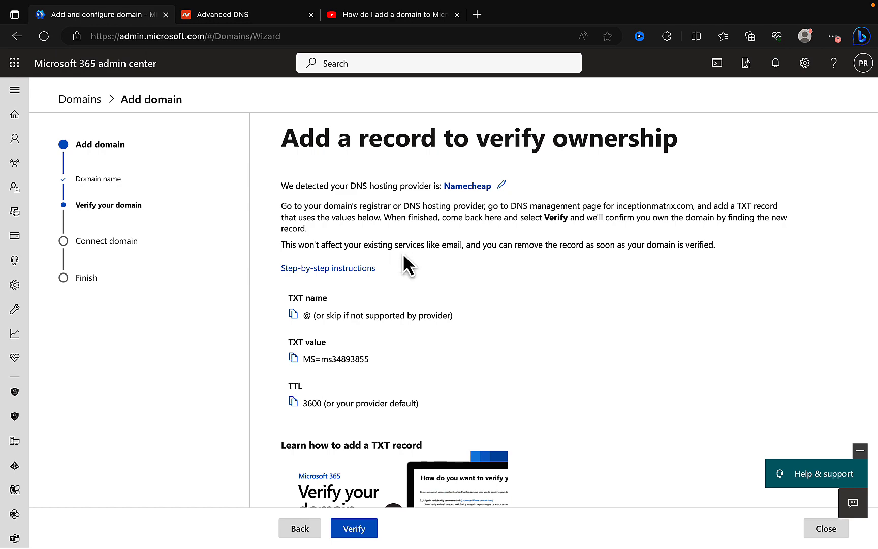
scroll(519, 300, down, 3)
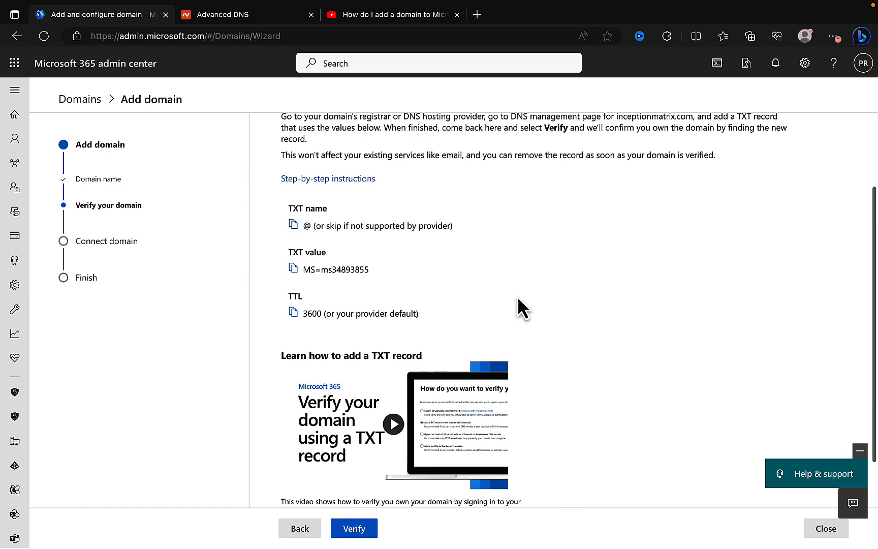
scroll(518, 300, down, 1)
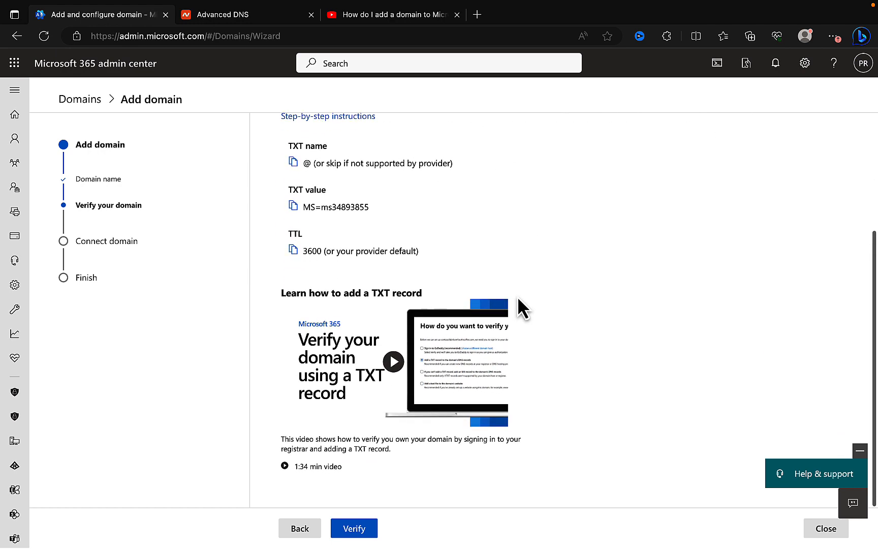
click(355, 530)
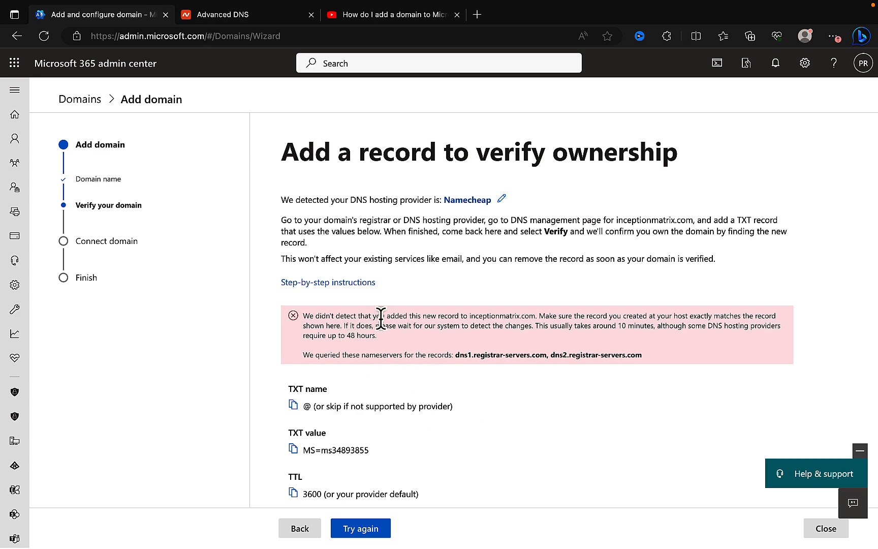
scroll(455, 404, down, 1)
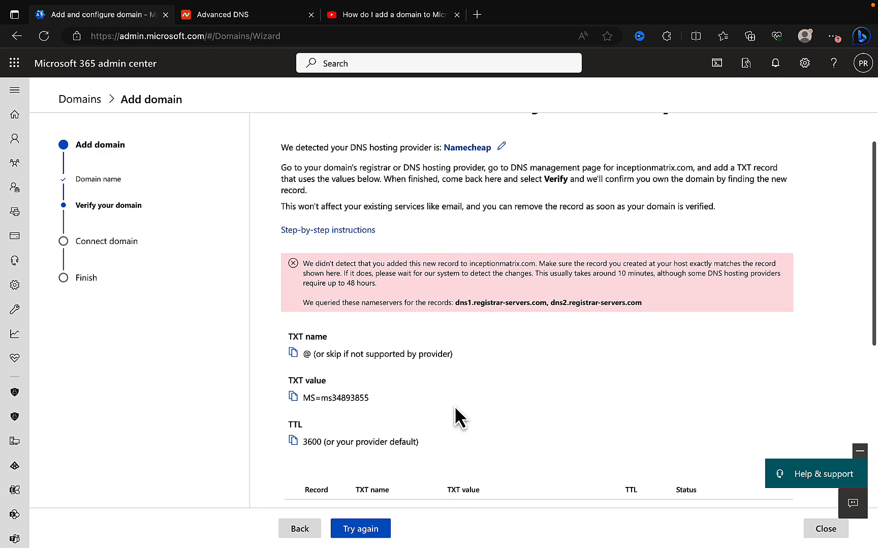
scroll(454, 405, down, 1)
scroll(454, 404, up, 2)
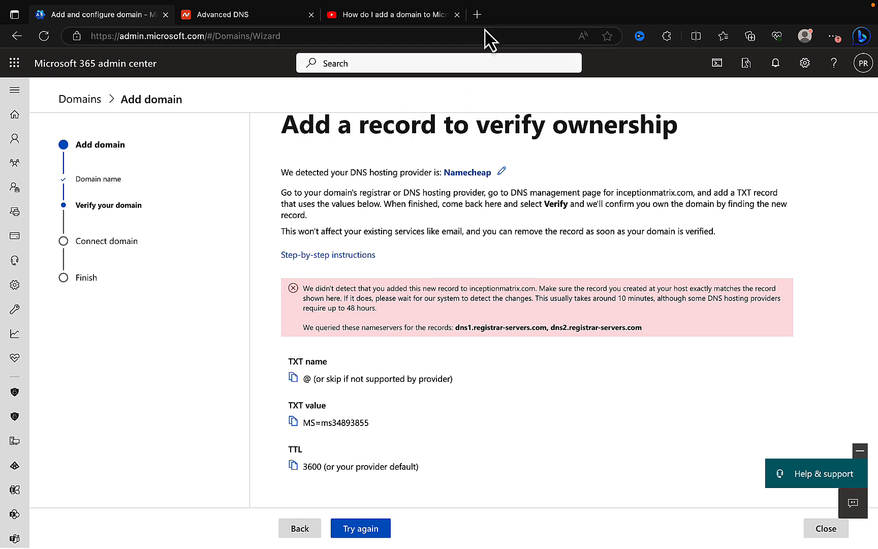
- Open mxtoolbox.com in a new browser tab and run an MX Lookup for inceptionmatrix.com
click(476, 15)
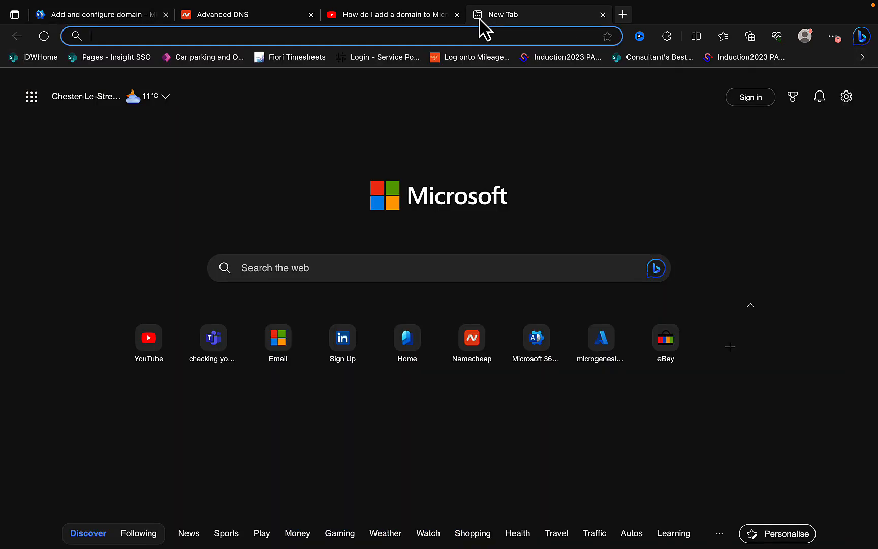
text(mx)
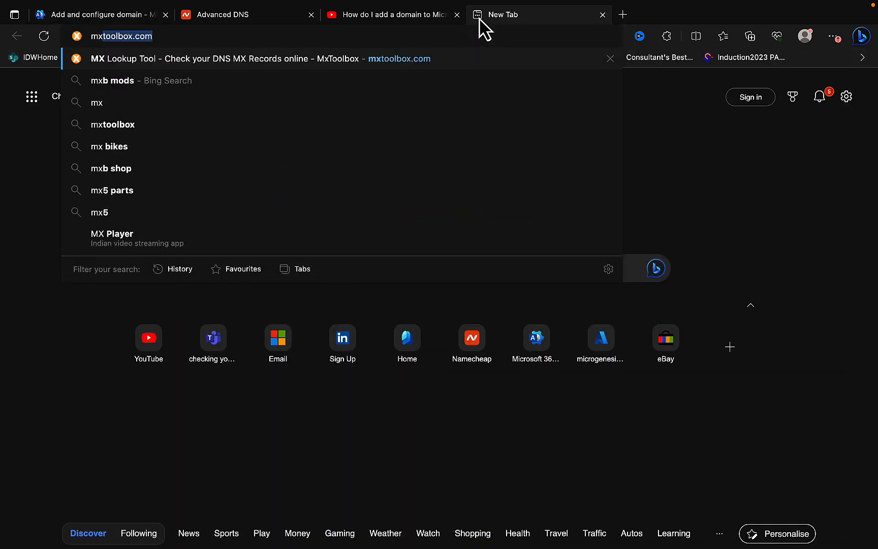
key(Return)
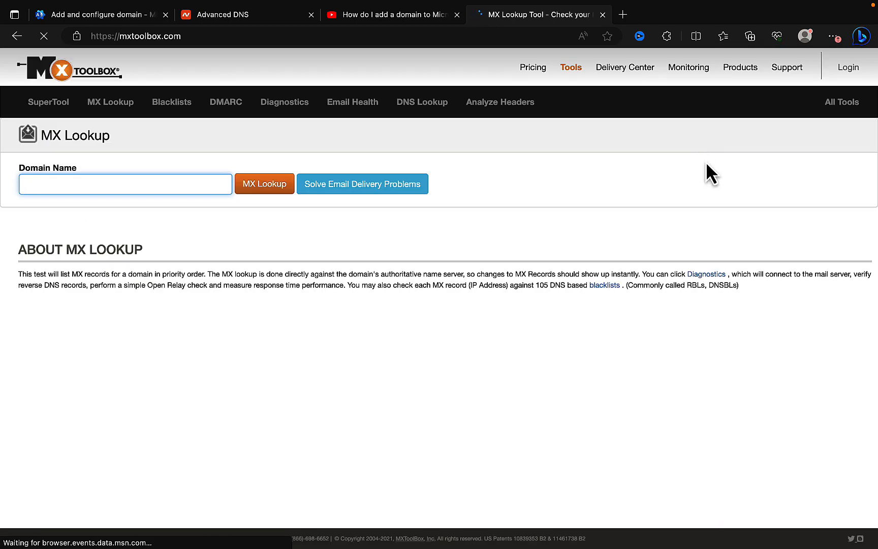
click(148, 184)
text(ince)
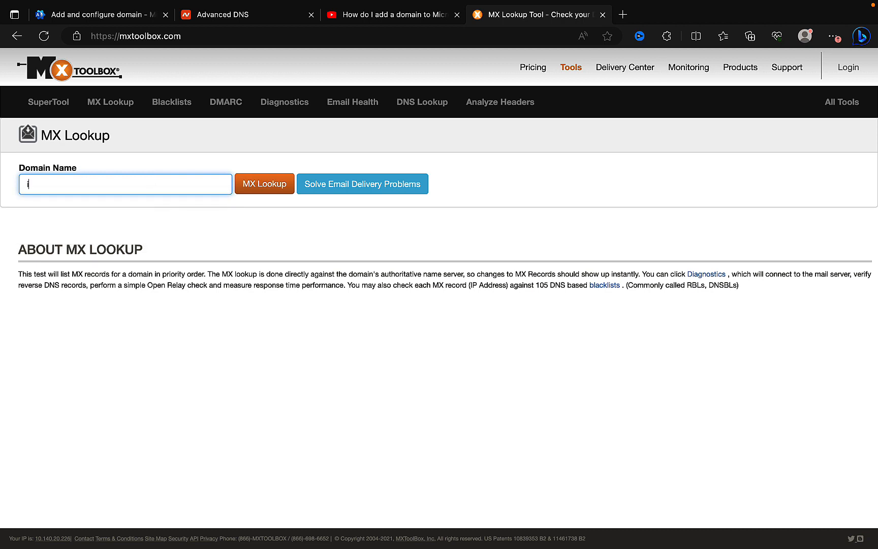
text(ptionmatrix.com)
click(260, 189)
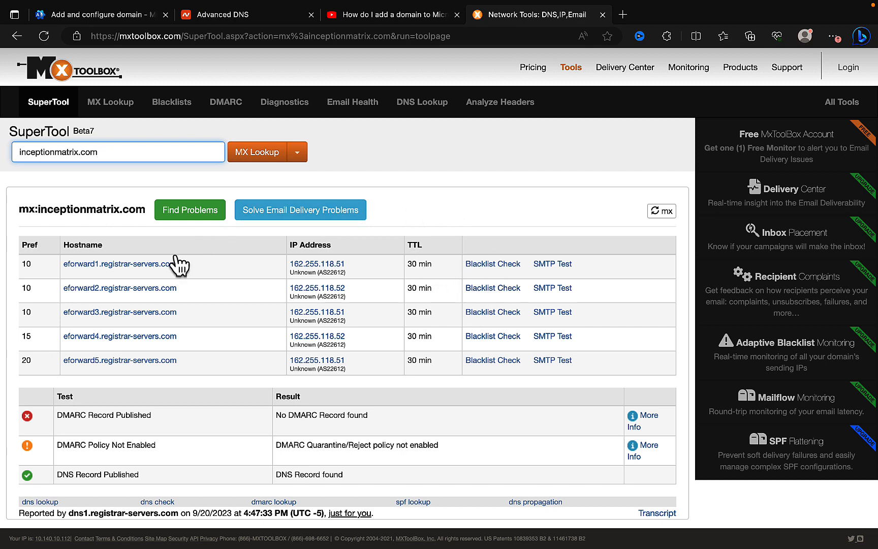
- Change the lookup type to TXT Lookup and check the published TXT records of inceptionmatrix.com
click(298, 153)
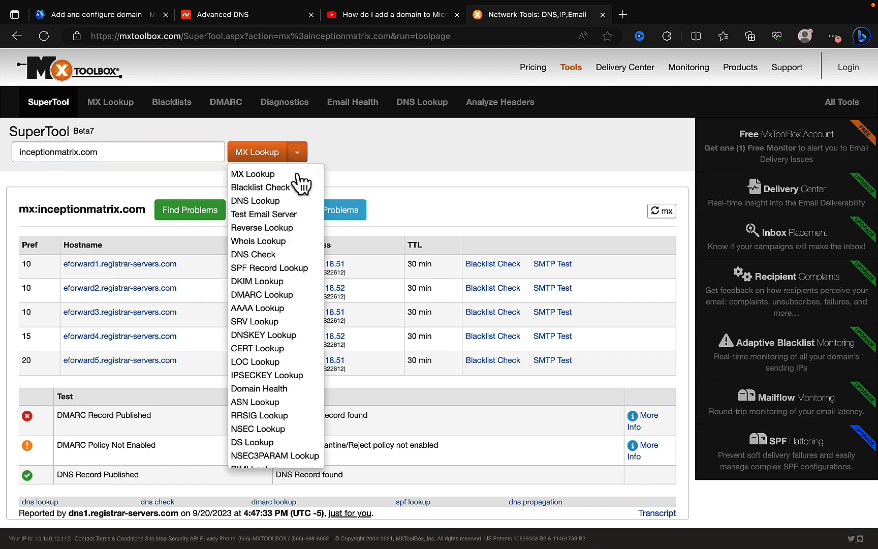
scroll(286, 350, down, 3)
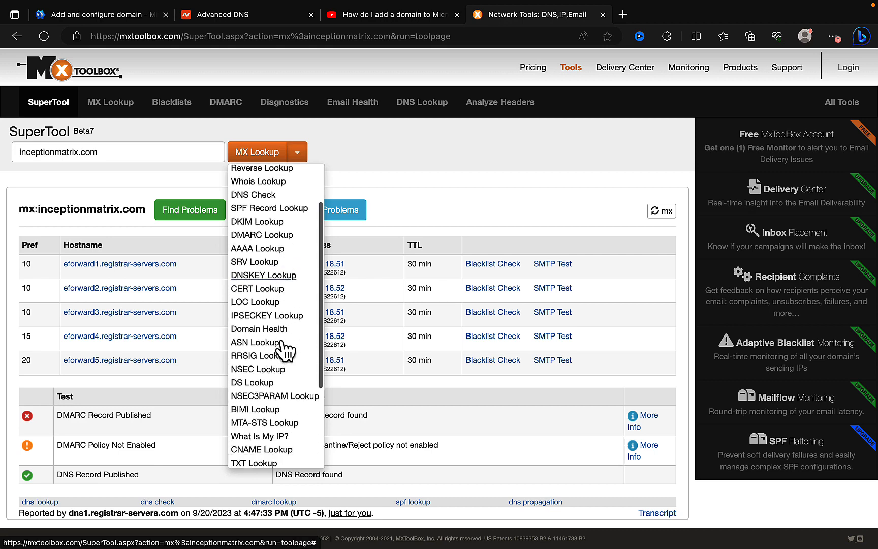
scroll(284, 356, down, 1)
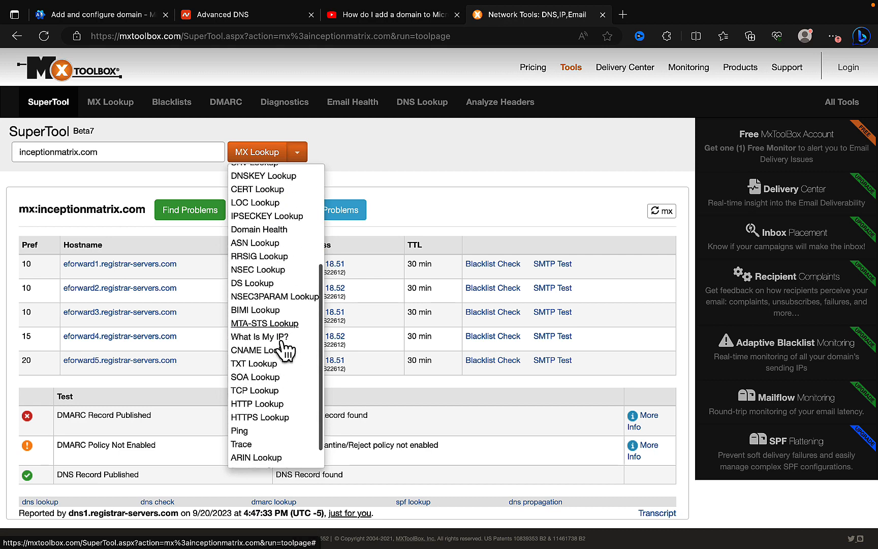
click(283, 360)
click(260, 150)
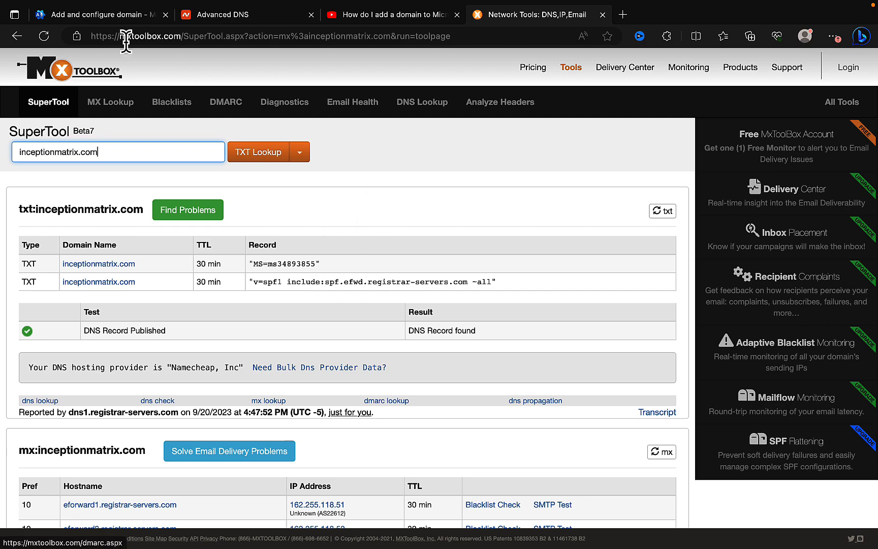
- Return to the Microsoft 365 admin center, compare the expected and actual TXT records, and retry the domain verification
click(101, 16)
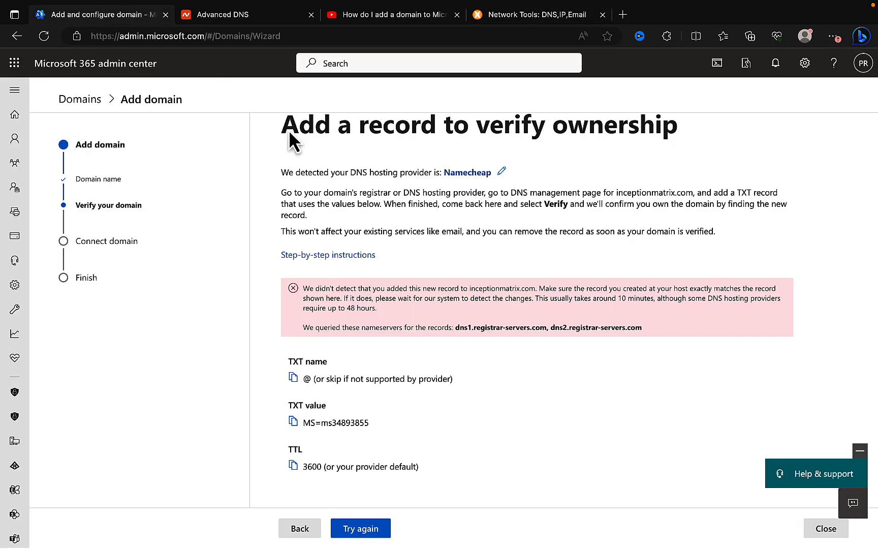
scroll(441, 228, down, 3)
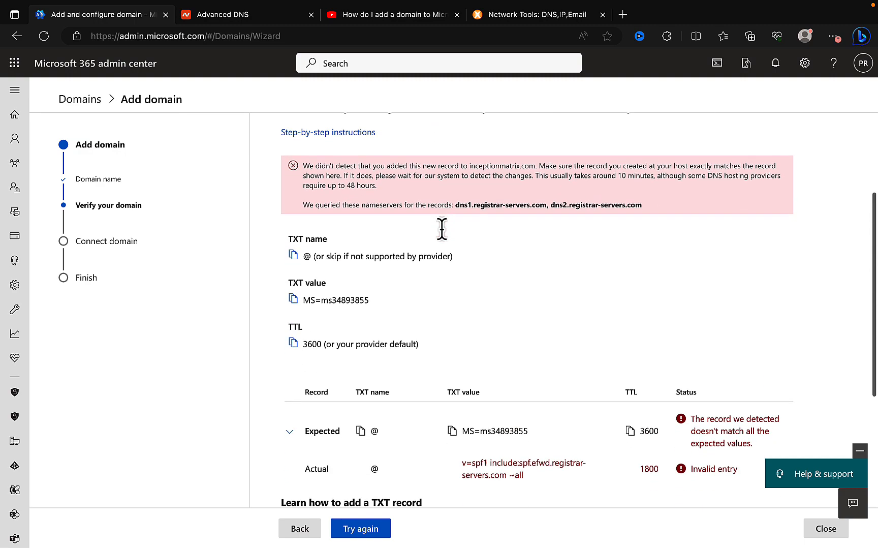
scroll(442, 229, up, 3)
scroll(442, 231, down, 7)
scroll(442, 231, up, 1)
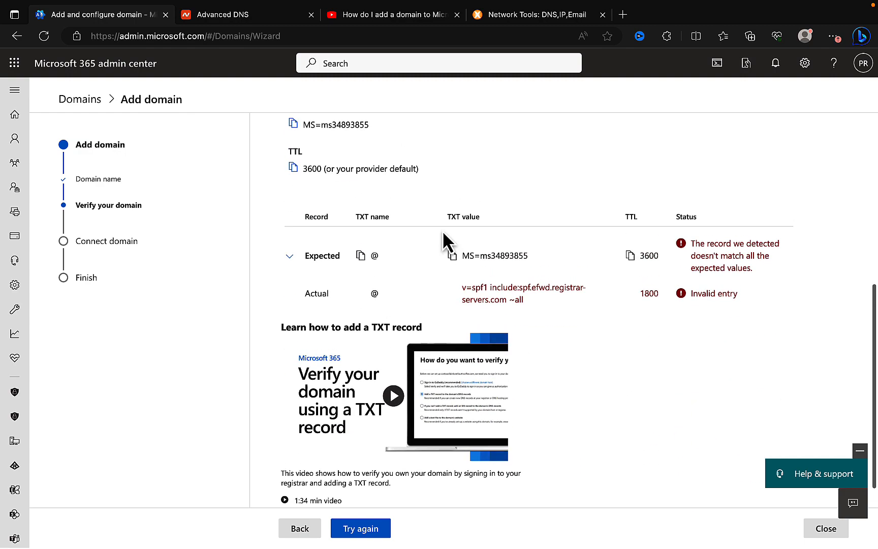
click(356, 528)
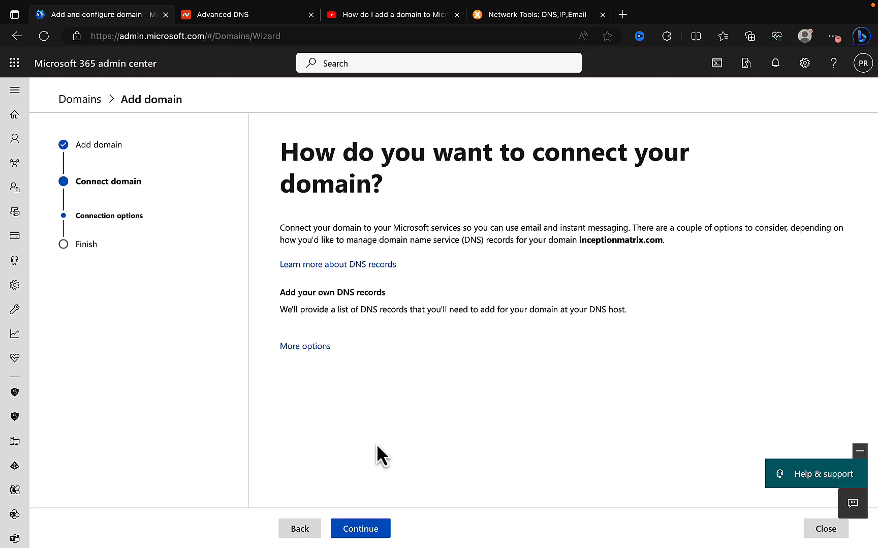
- Continue with adding your own DNS records and review the Exchange and Exchange Online Protection requirements and record groups
click(365, 529)
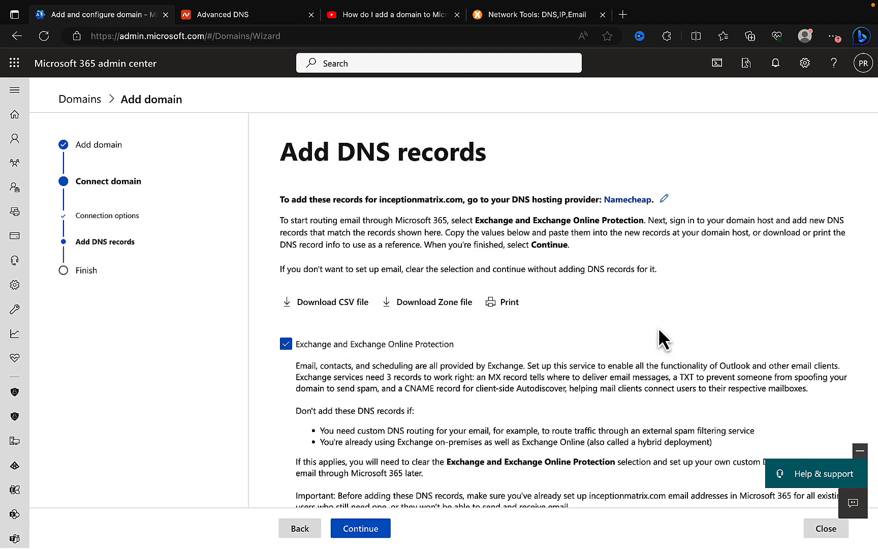
scroll(659, 331, down, 1)
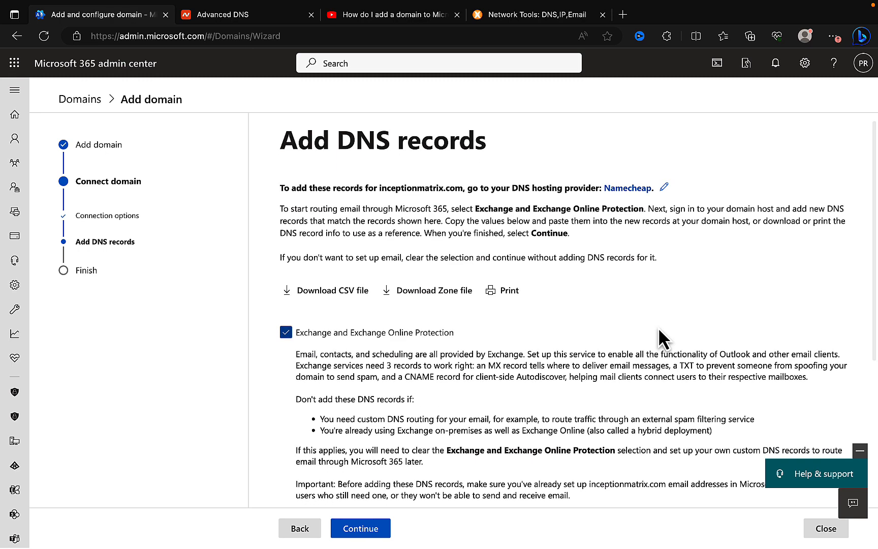
scroll(658, 330, down, 1)
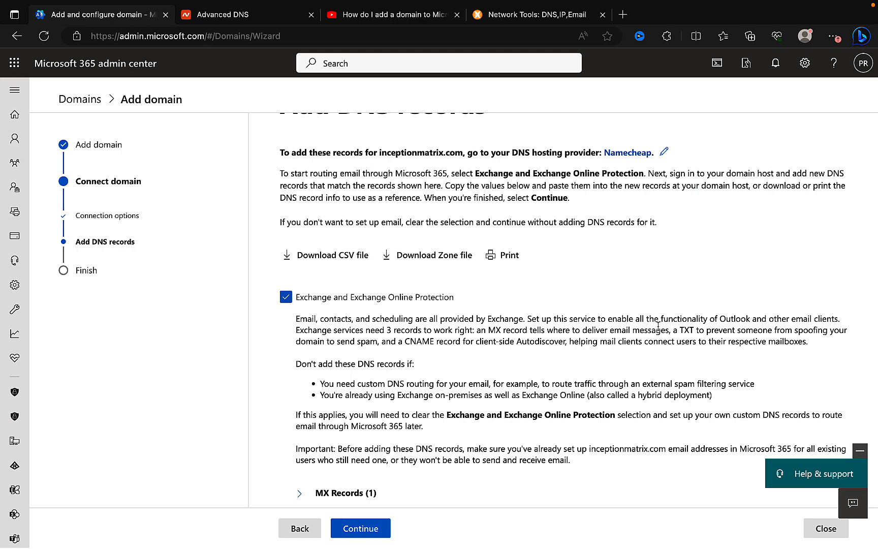
scroll(658, 326, down, 1)
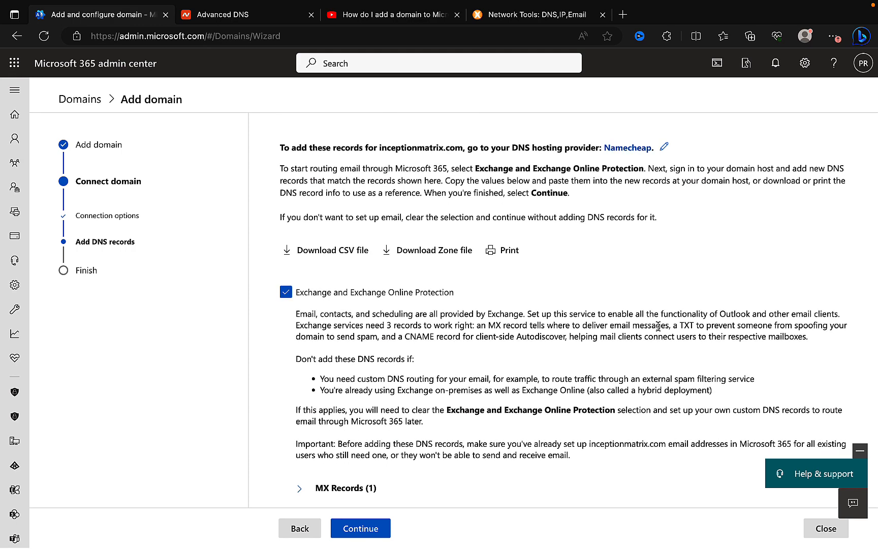
scroll(658, 325, down, 3)
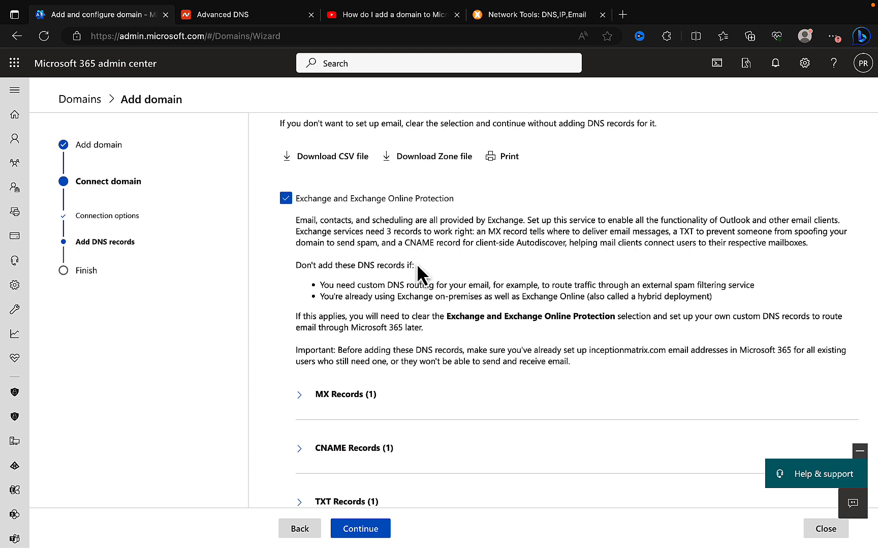
- Expand the MX, CNAME and TXT record groups under Exchange and Exchange Online Protection and examine their expected host names and values
scroll(416, 264, down, 1)
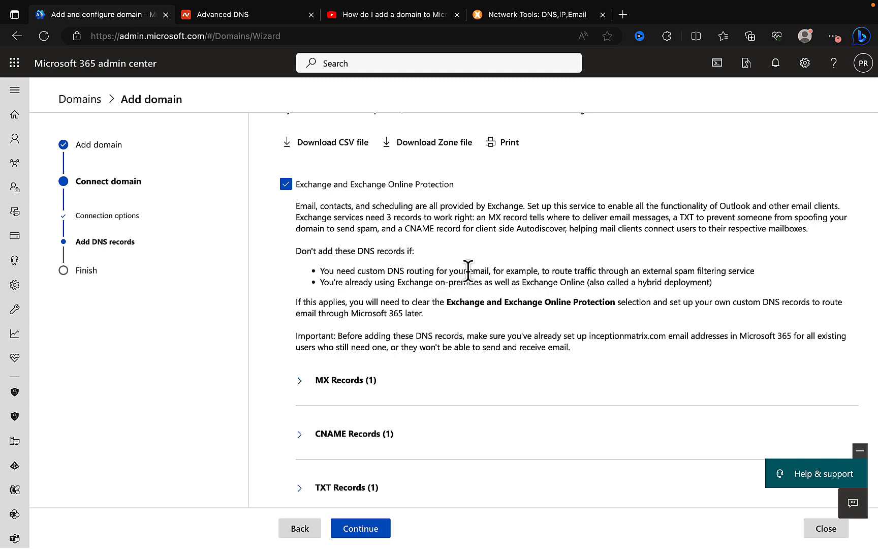
scroll(530, 302, up, 1)
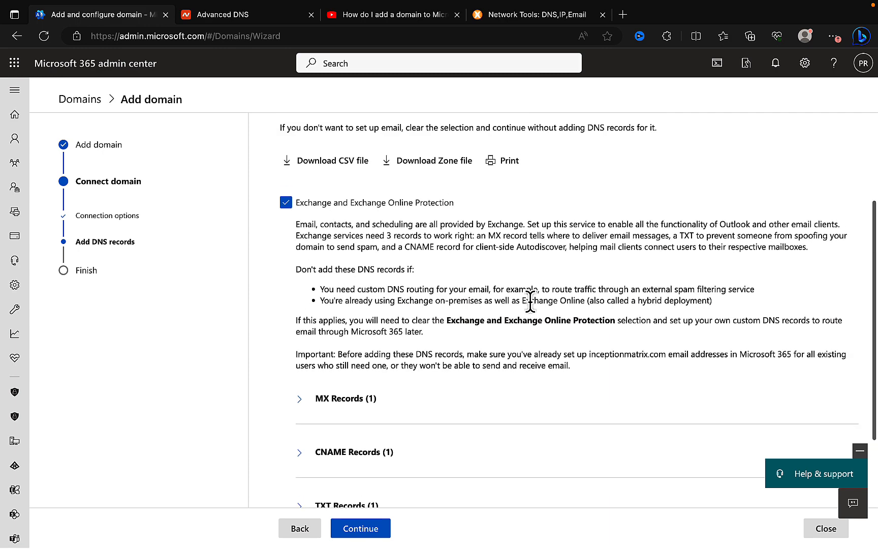
scroll(531, 305, up, 1)
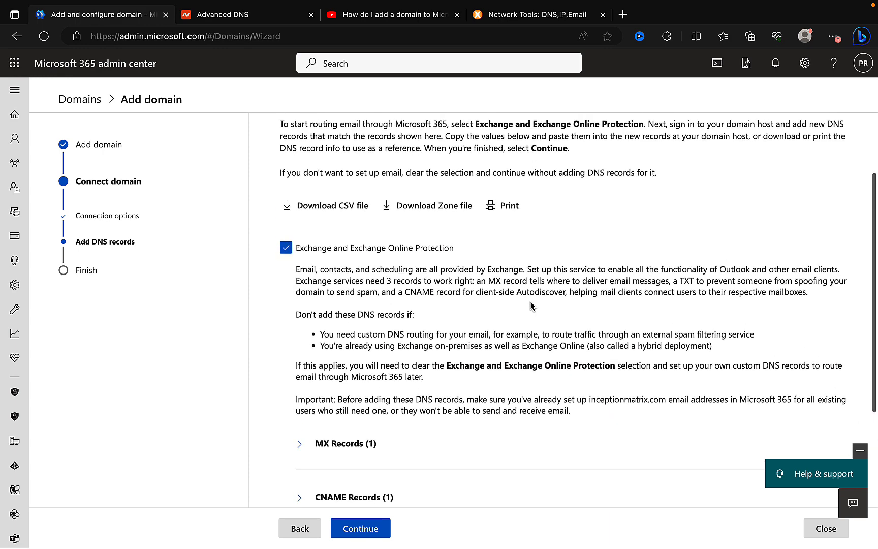
scroll(531, 304, down, 3)
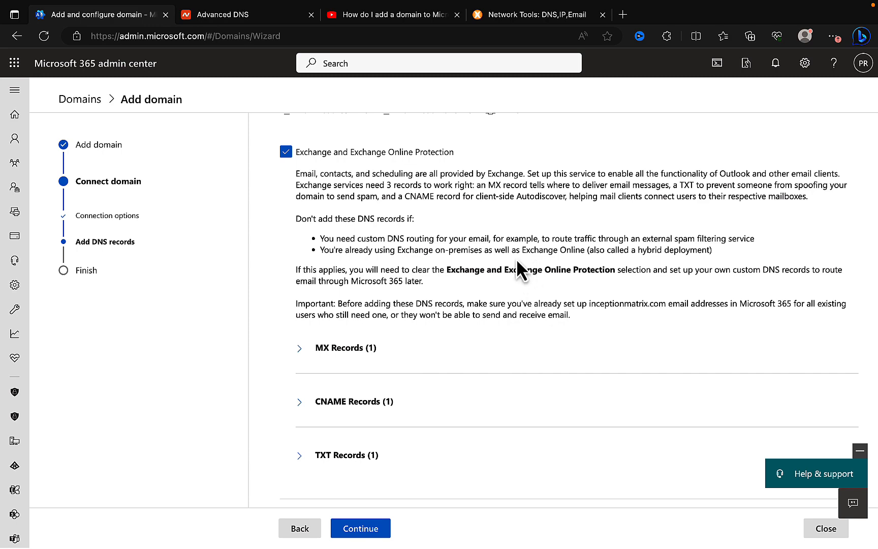
scroll(524, 329, down, 1)
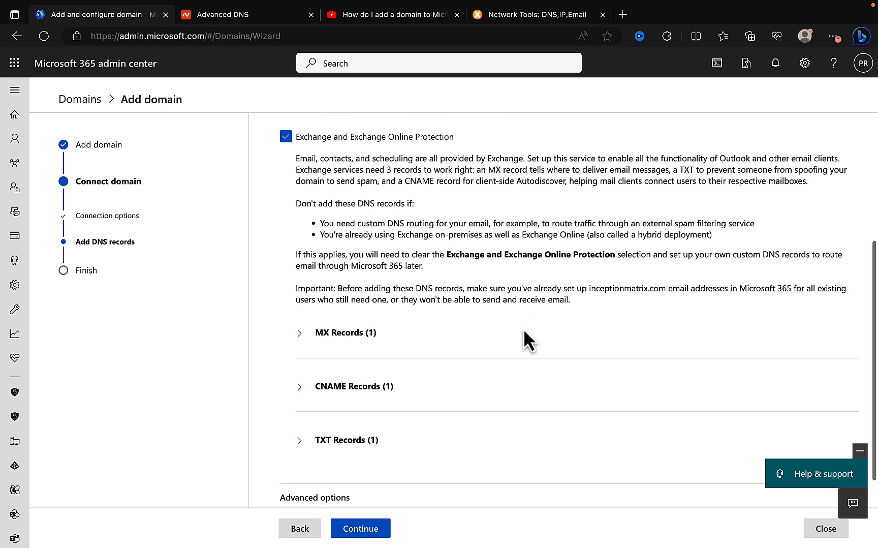
scroll(382, 308, down, 1)
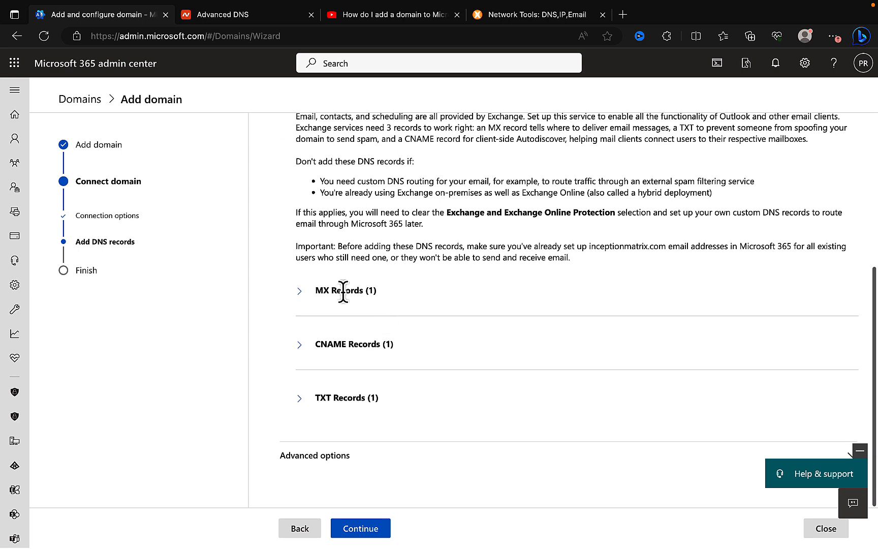
click(304, 304)
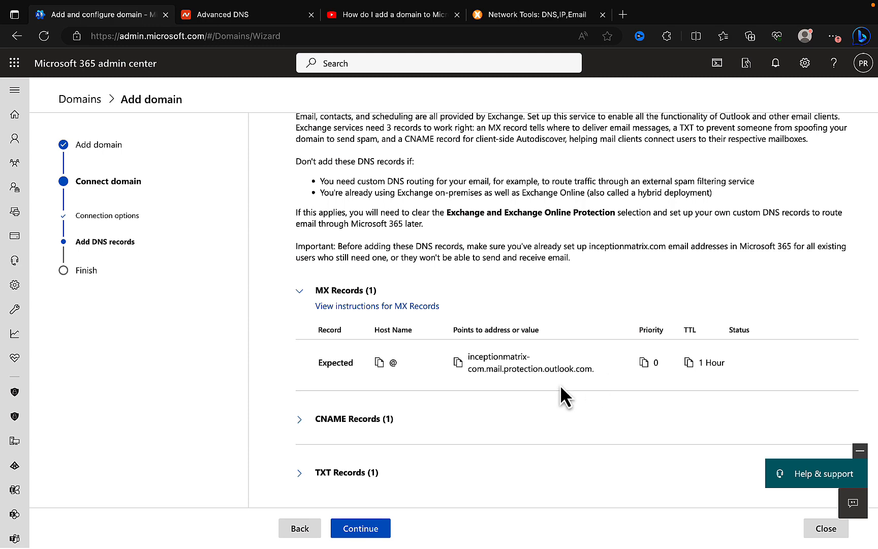
scroll(561, 387, down, 2)
click(305, 351)
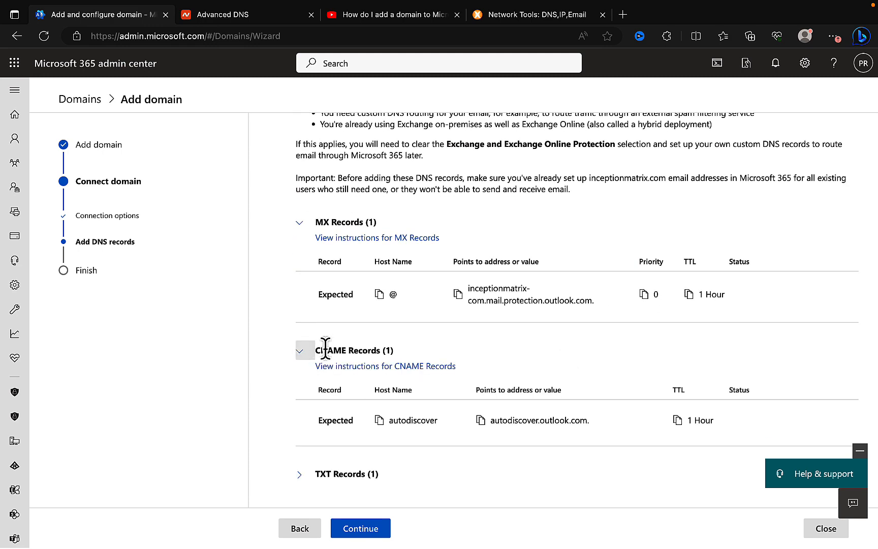
scroll(448, 347, down, 2)
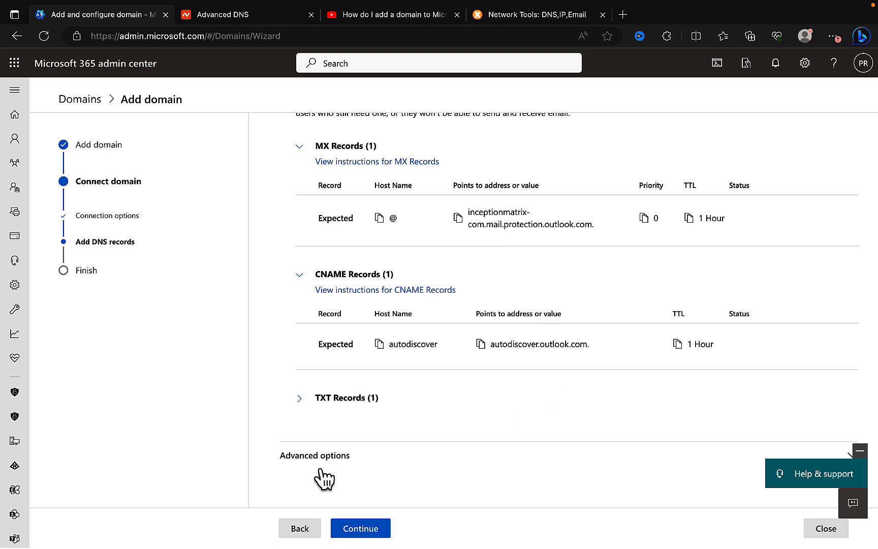
click(300, 397)
scroll(471, 392, down, 2)
scroll(471, 391, down, 2)
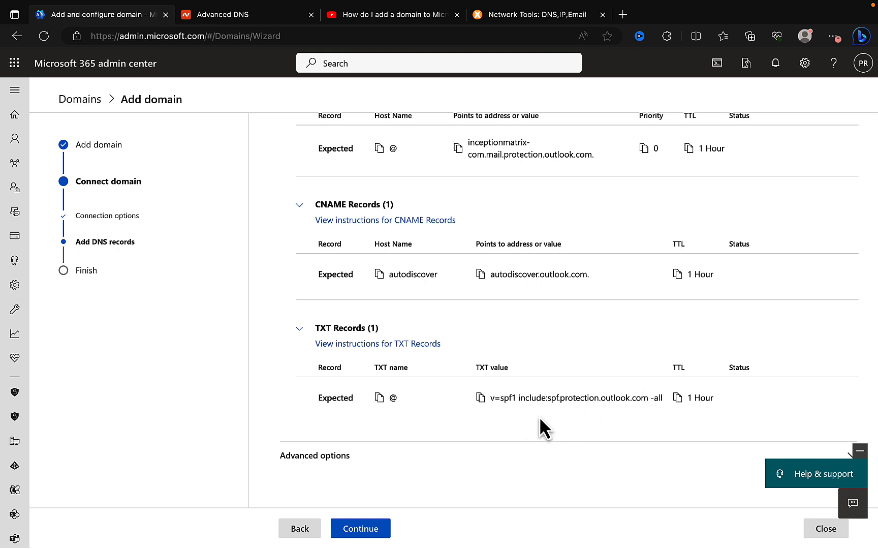
scroll(507, 259, up, 3)
scroll(507, 258, down, 2)
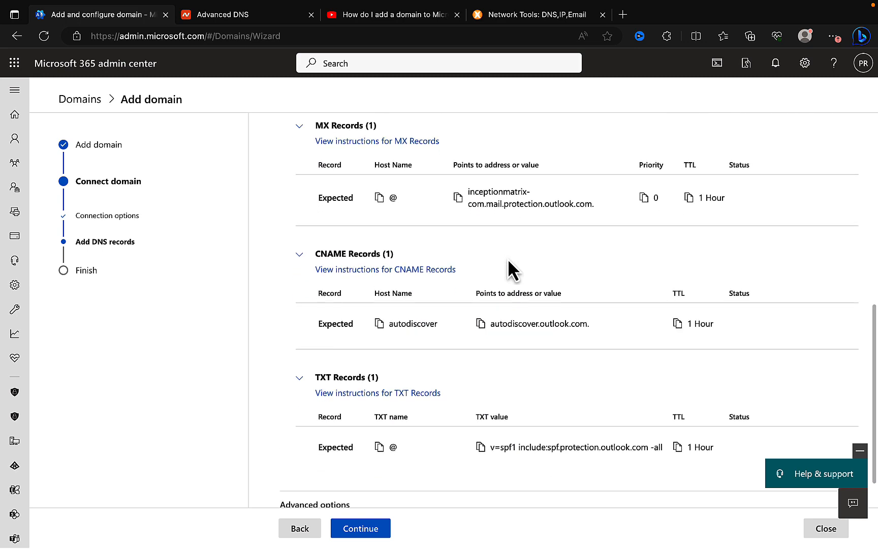
scroll(507, 258, down, 1)
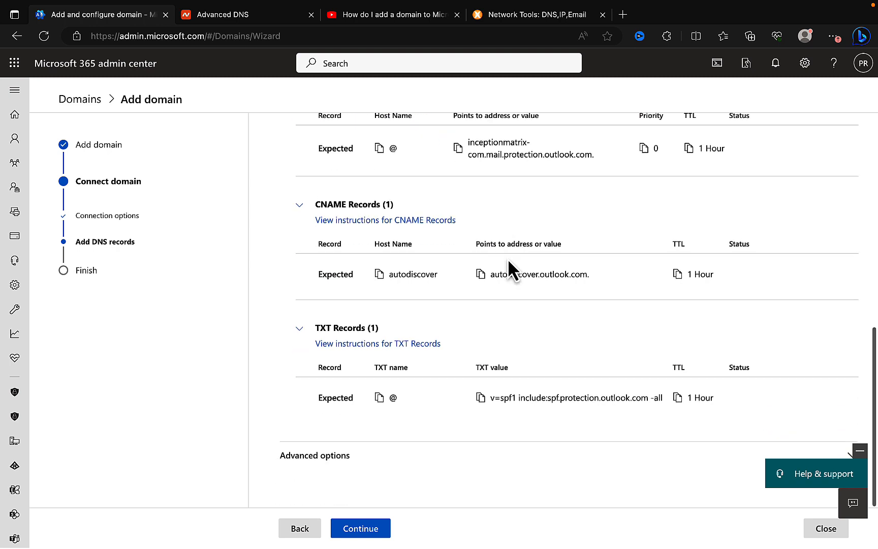
- Enable Skype for Business in the advanced options and expand its CNAME and SRV records for review
click(336, 458)
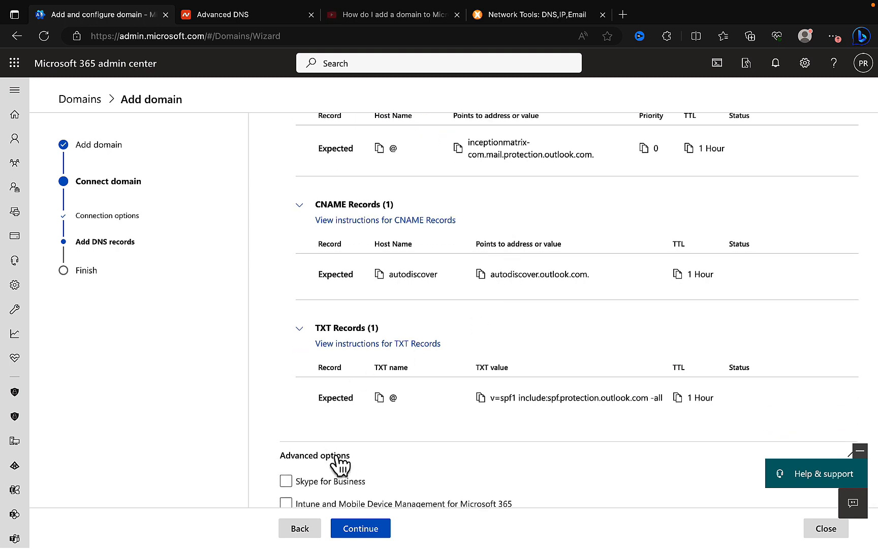
scroll(416, 430, down, 2)
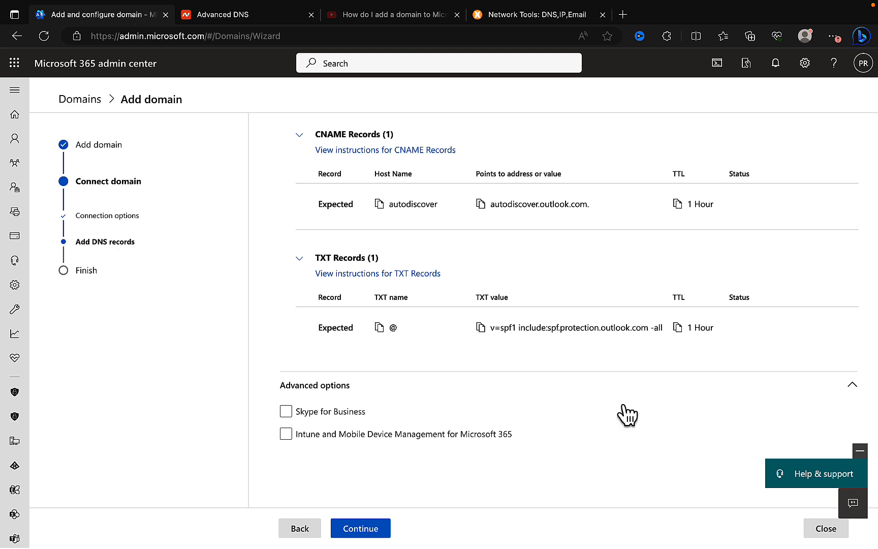
click(302, 412)
click(300, 410)
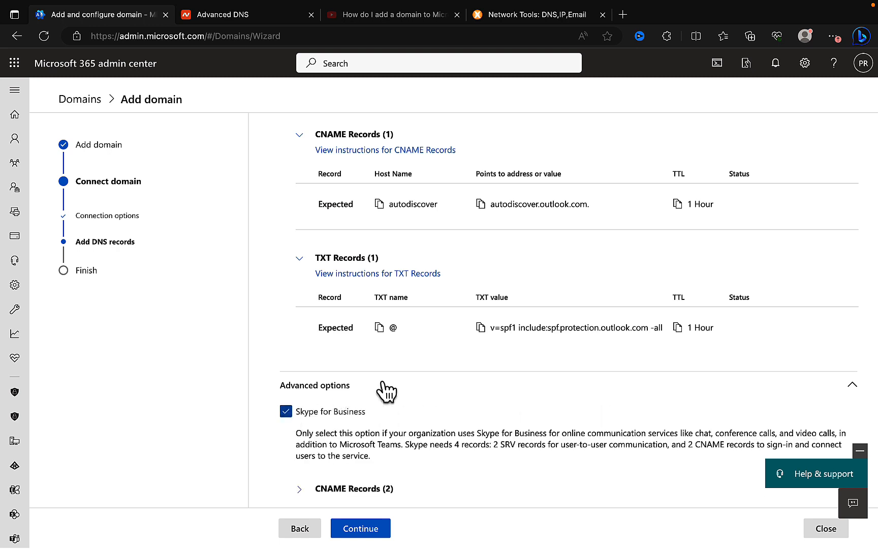
scroll(438, 396, down, 3)
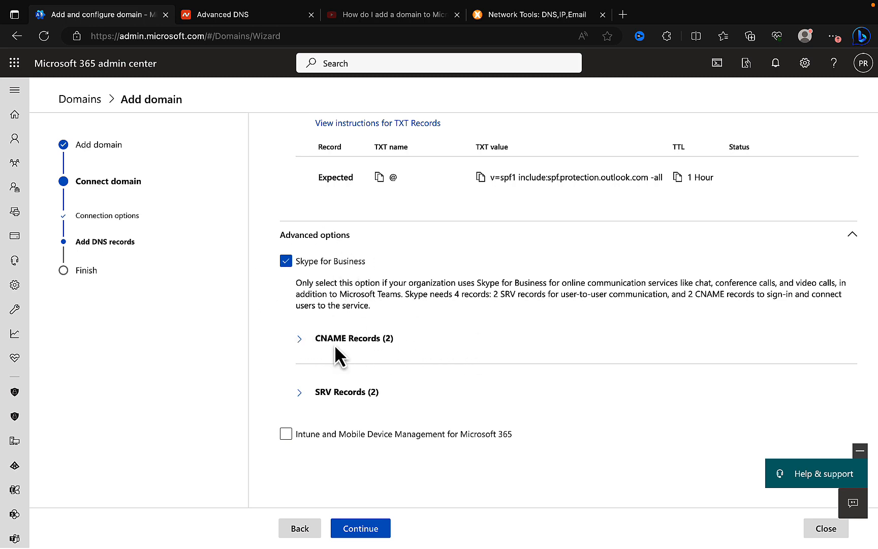
click(301, 337)
scroll(432, 341, down, 2)
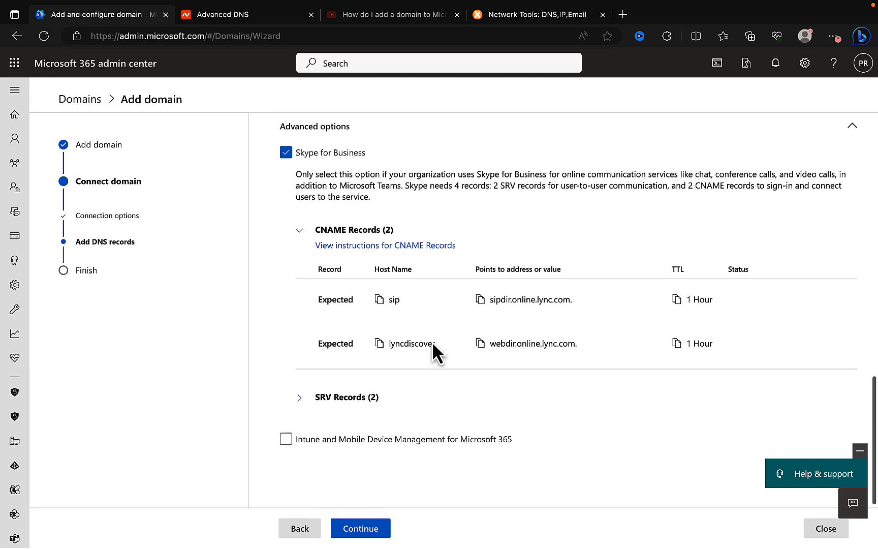
click(300, 392)
scroll(428, 363, down, 2)
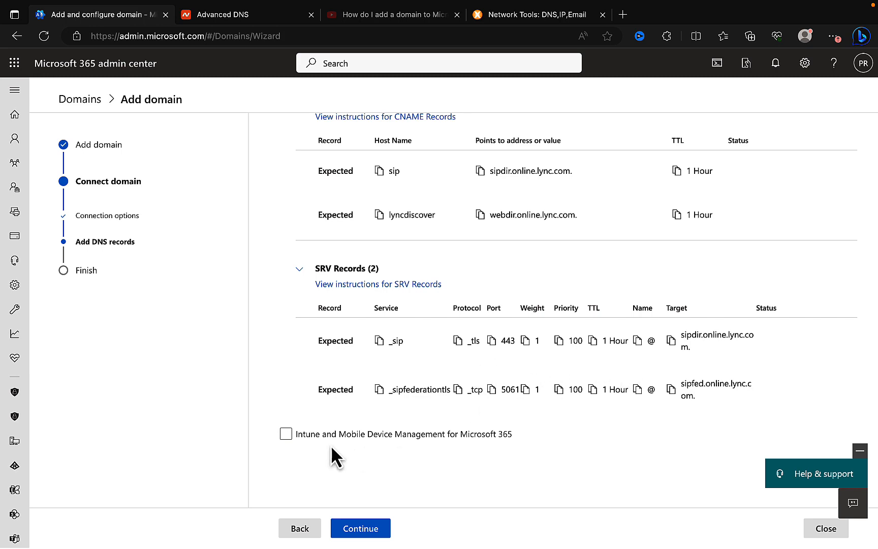
- Enable Intune and Mobile Device Management for Microsoft 365 and expand its CNAME records for review
click(286, 434)
scroll(276, 376, down, 2)
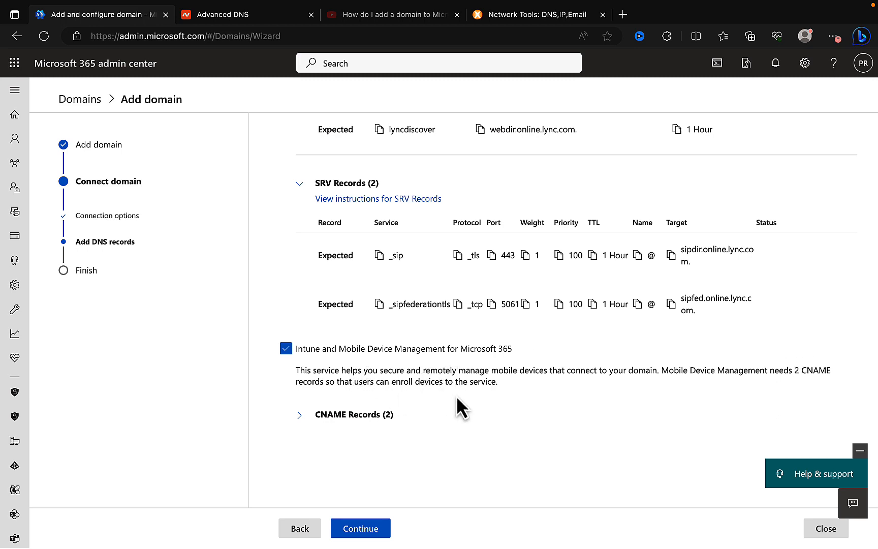
click(299, 415)
scroll(468, 397, down, 2)
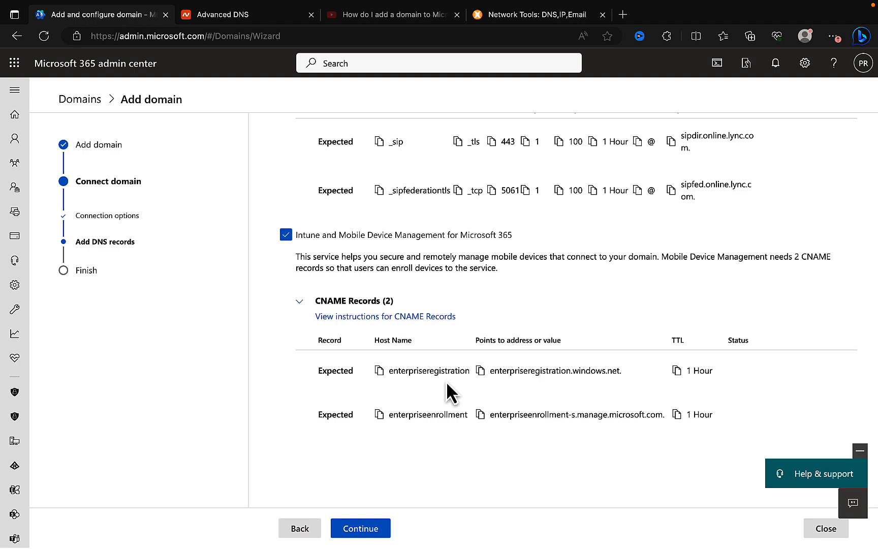
- Copy the target address of the expected Exchange MX record and switch to the Advanced DNS page of inceptionmatrix.com at Namecheap
scroll(447, 384, up, 10)
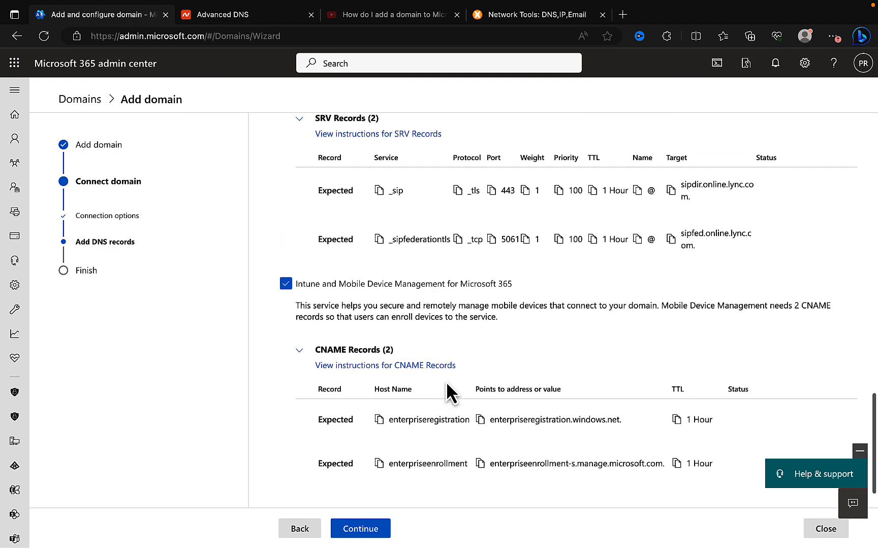
scroll(446, 381, up, 7)
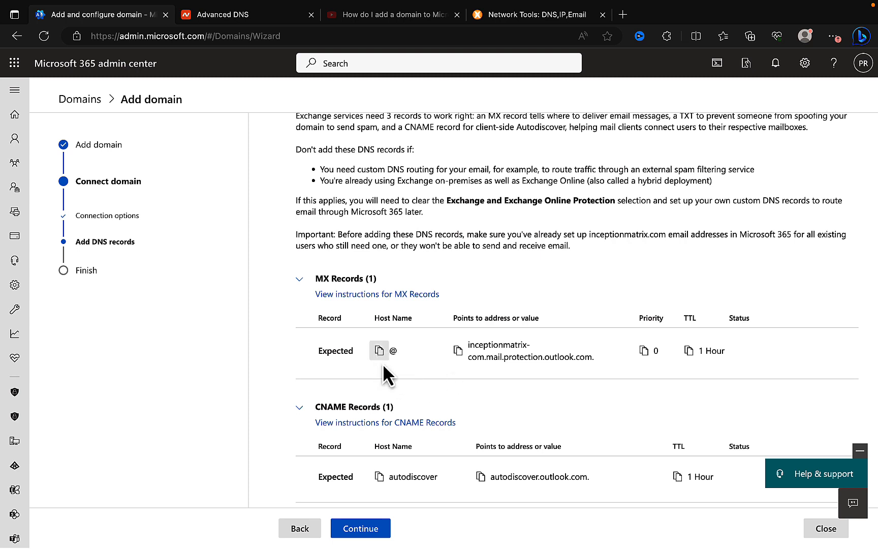
click(458, 350)
click(241, 19)
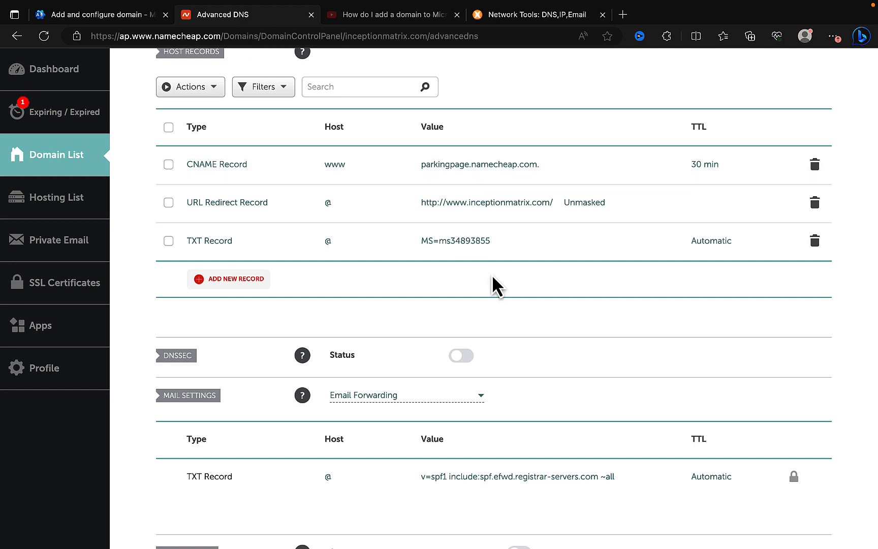
scroll(451, 288, up, 3)
scroll(451, 280, down, 4)
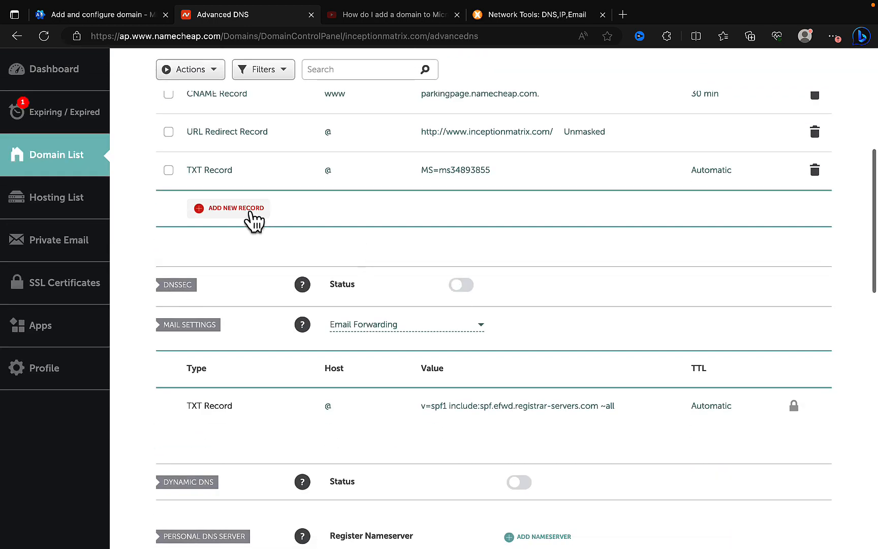
- Add a new host record row and look through the available record types for an MX option
click(236, 208)
scroll(250, 313, down, 1)
scroll(250, 318, down, 4)
scroll(250, 318, down, 1)
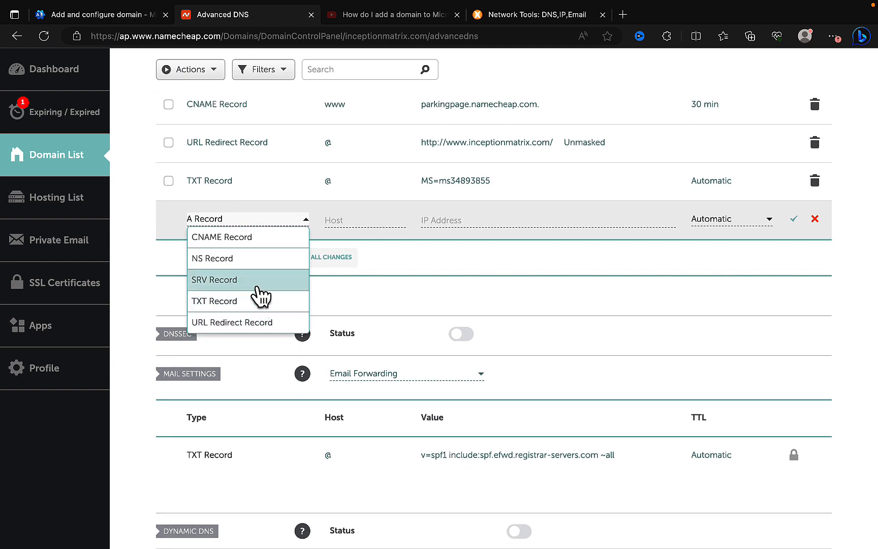
scroll(260, 296, down, 1)
scroll(260, 296, up, 5)
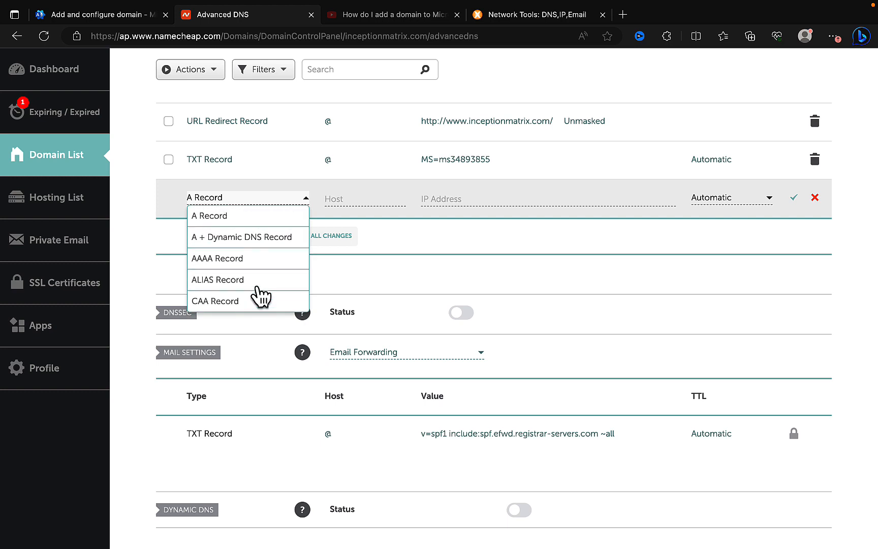
scroll(260, 282, down, 2)
click(490, 278)
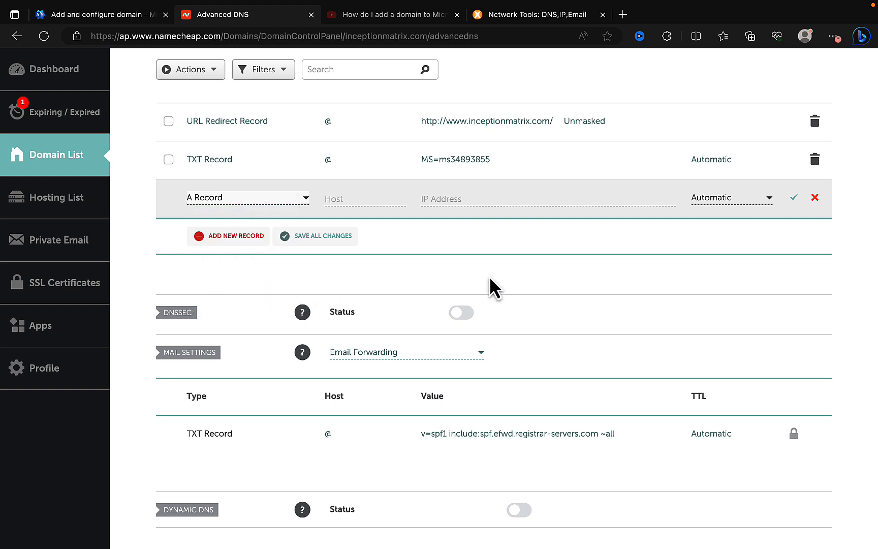
- Change the domain's mail settings from Email Forwarding to Custom MX
scroll(569, 301, down, 1)
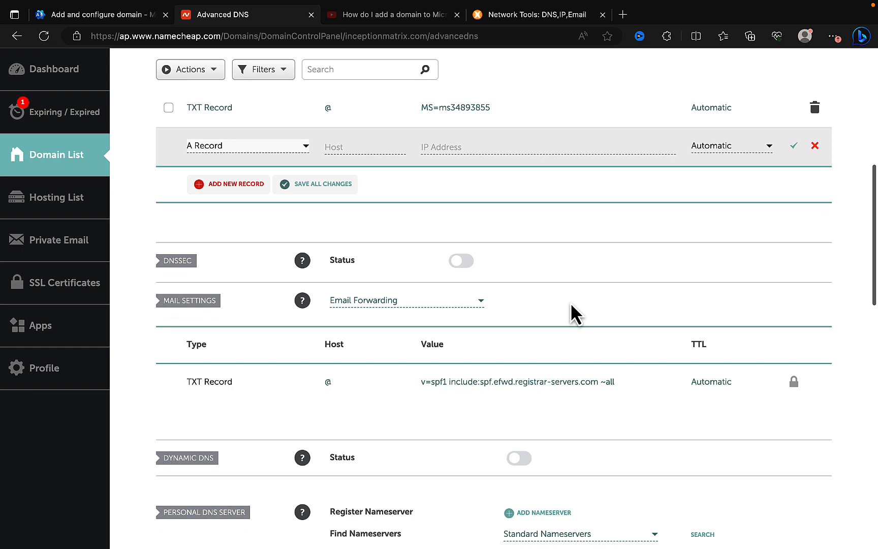
scroll(570, 302, down, 3)
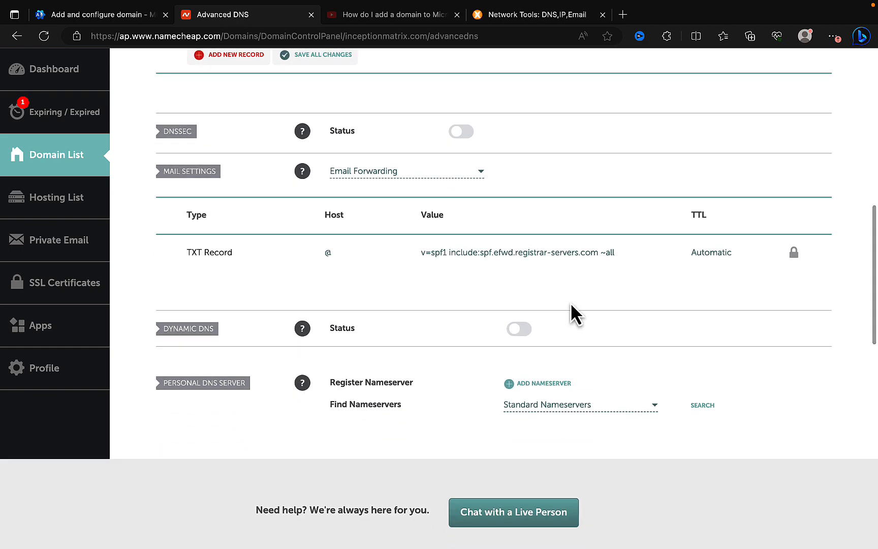
scroll(571, 305, up, 2)
scroll(570, 302, up, 1)
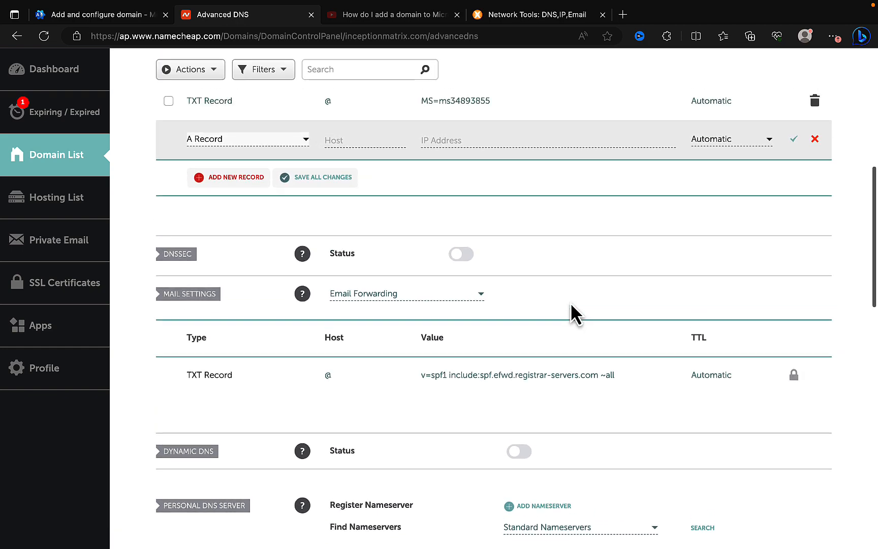
click(481, 295)
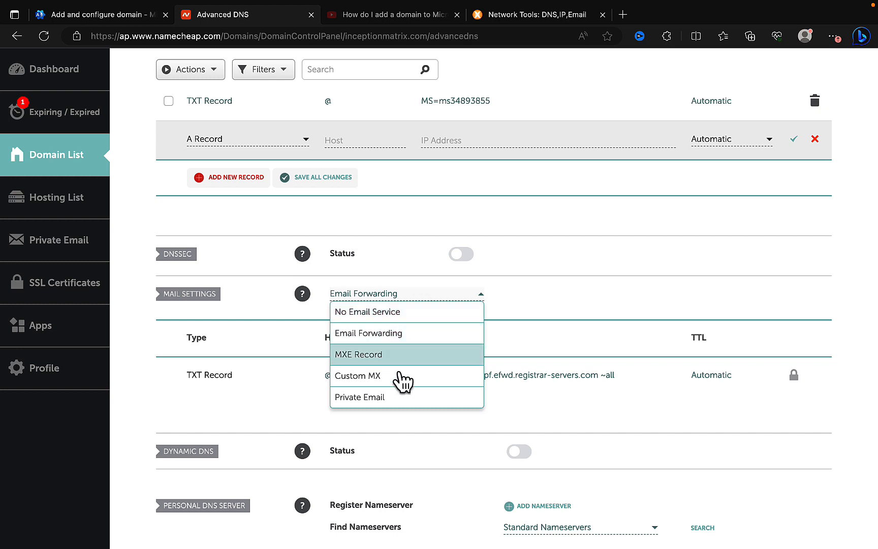
click(379, 377)
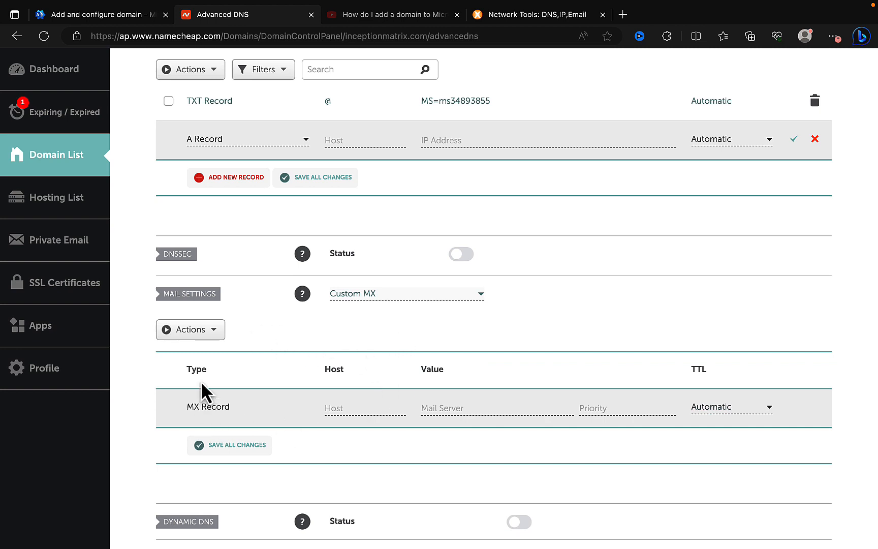
- Fill in the MX record with host @, mail server inceptionmatrix-com.mail.protection.outlook.com. and priority 0
click(350, 407)
text(@)
click(443, 406)
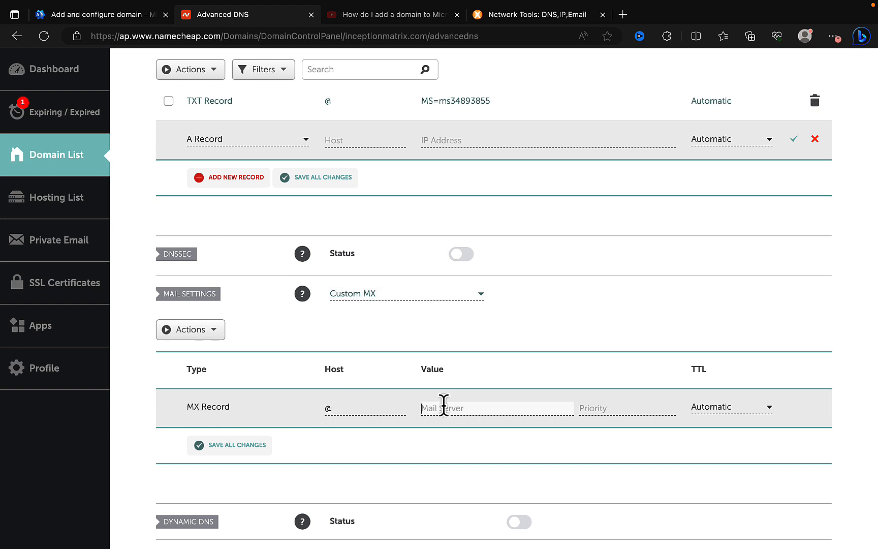
text(inceptionmatrix-com.mail.protection.outlook.com.)
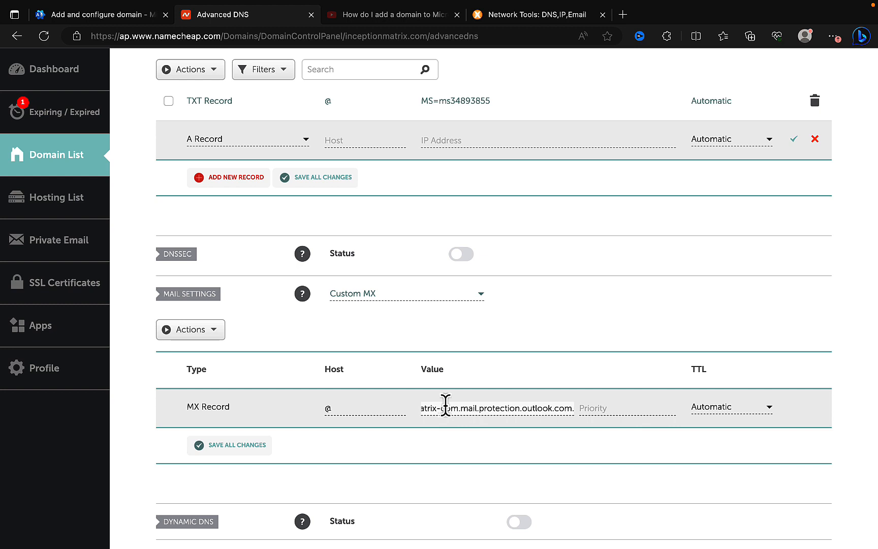
click(615, 407)
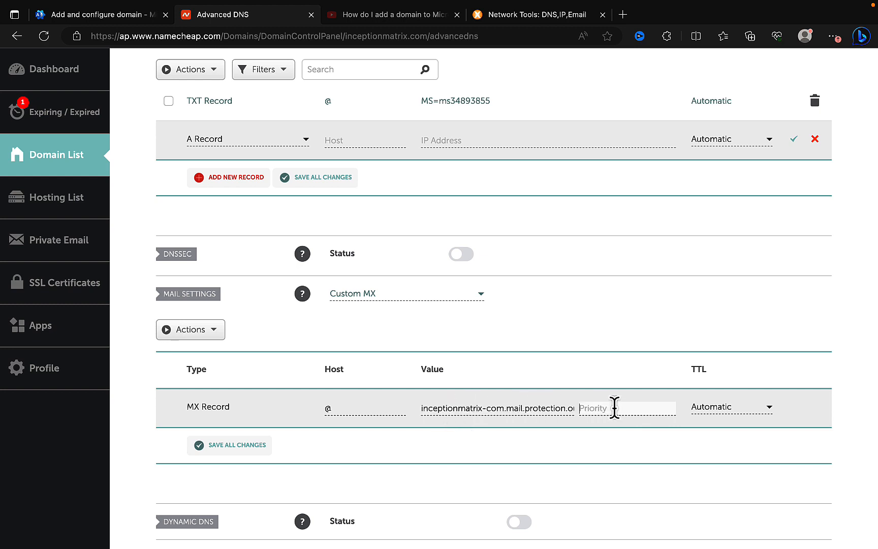
text(0)
- Check the expected MX values in Microsoft 365, then set the Namecheap MX record's TTL to 60 min and save the mail settings
click(116, 15)
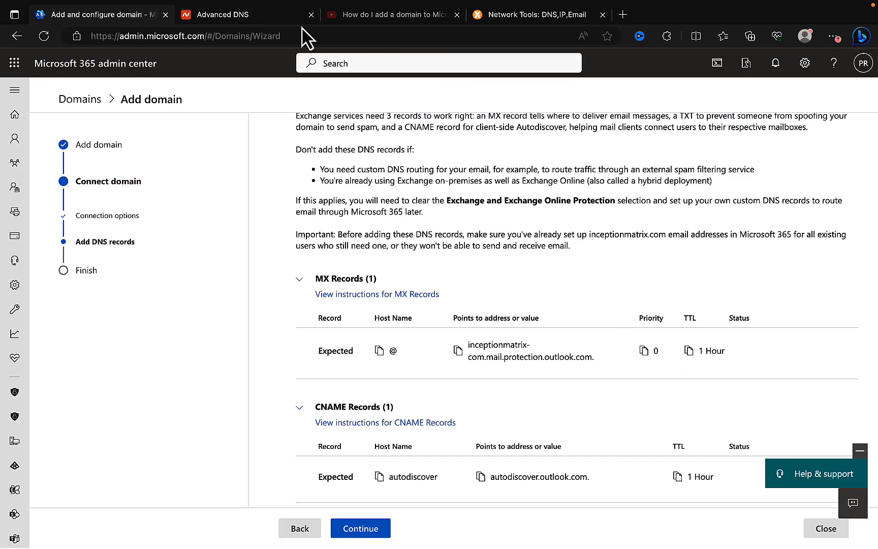
click(245, 20)
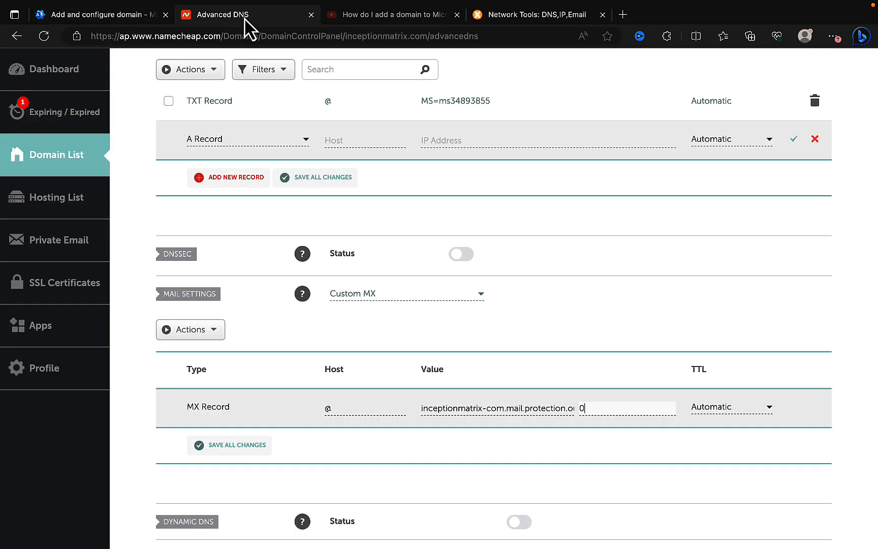
click(754, 408)
click(721, 447)
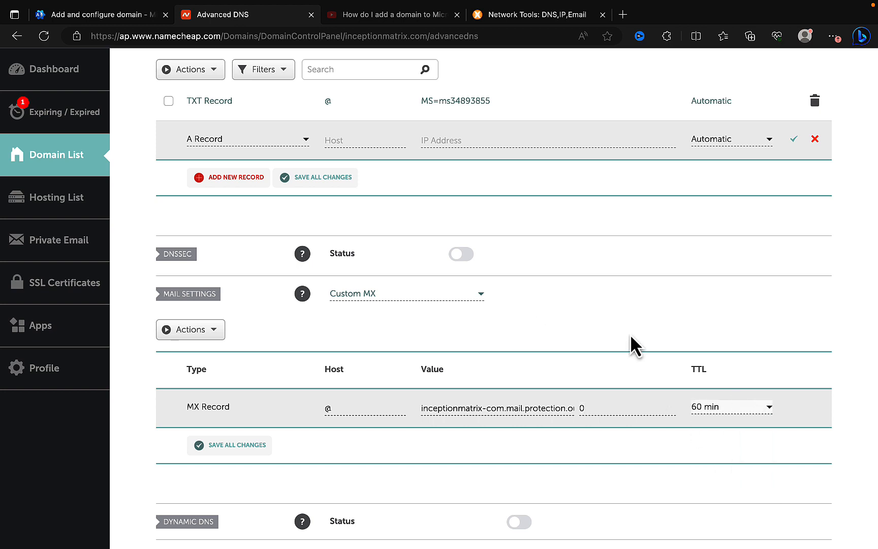
click(249, 447)
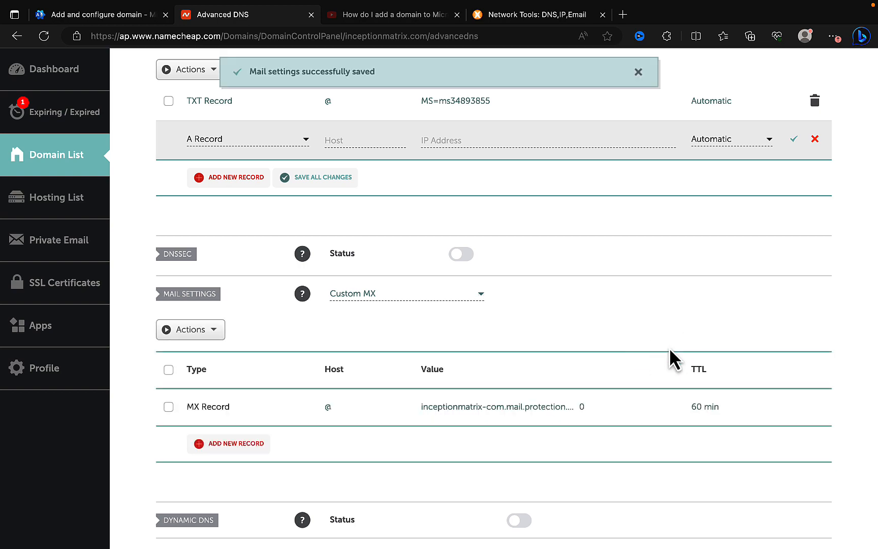
- Switch to the Microsoft 365 admin center and copy the host name and target address of the expected autodiscover CNAME record
scroll(669, 350, up, 3)
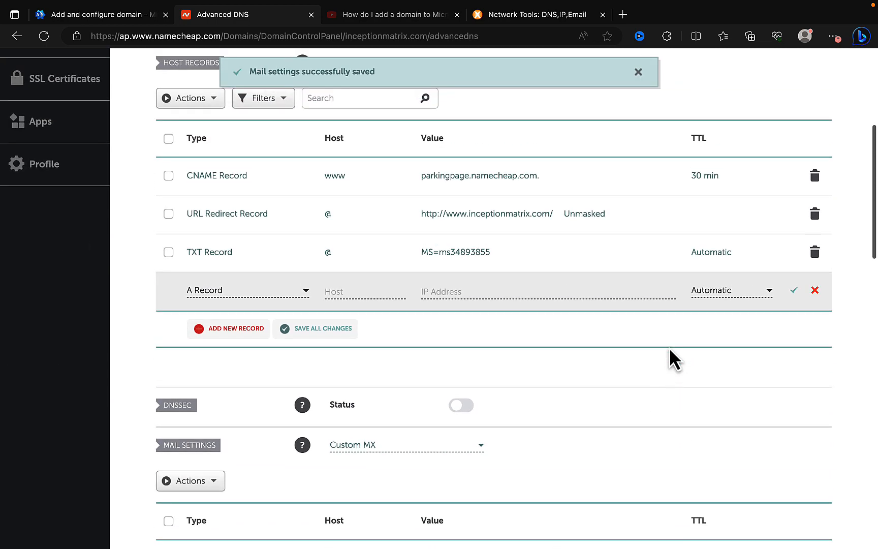
scroll(670, 349, up, 2)
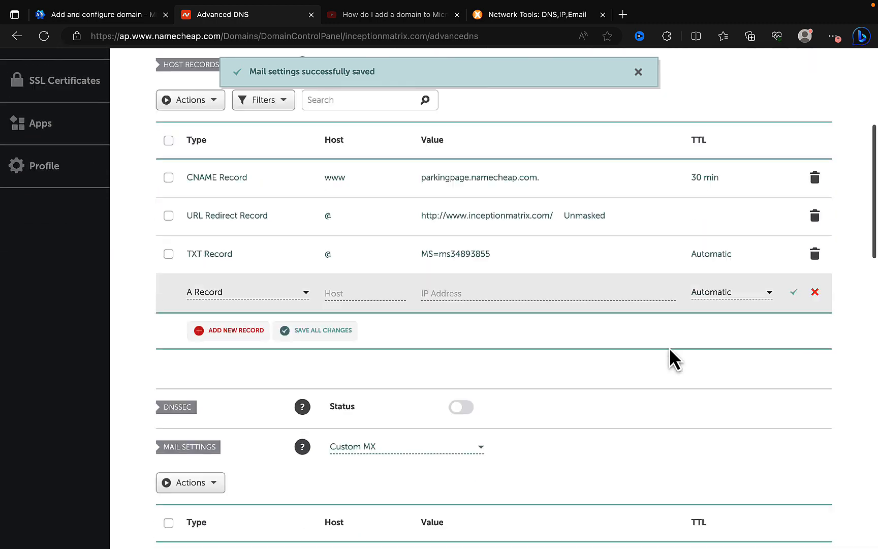
scroll(670, 348, down, 8)
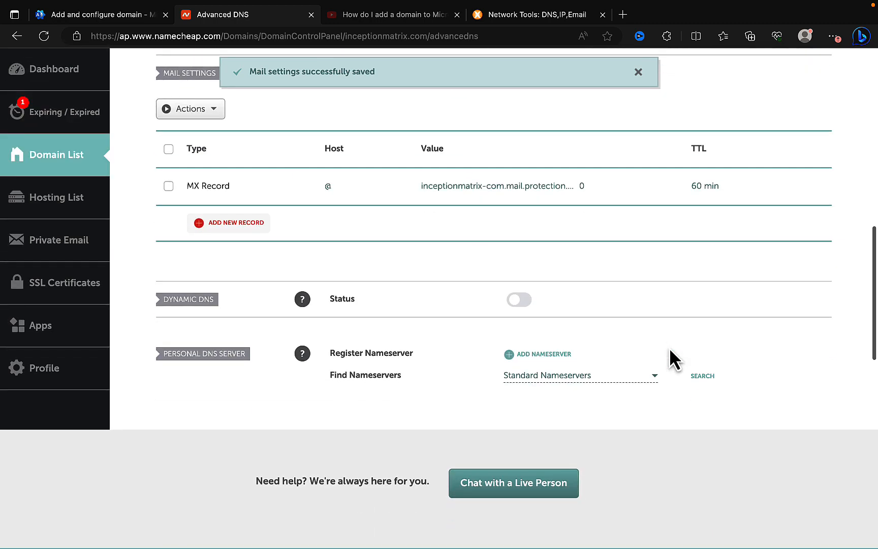
scroll(670, 347, up, 8)
scroll(669, 347, down, 2)
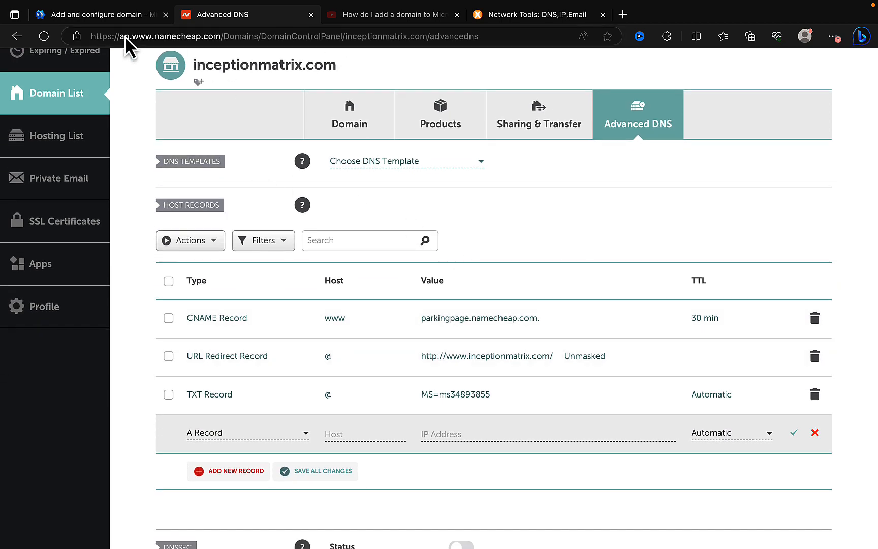
click(87, 16)
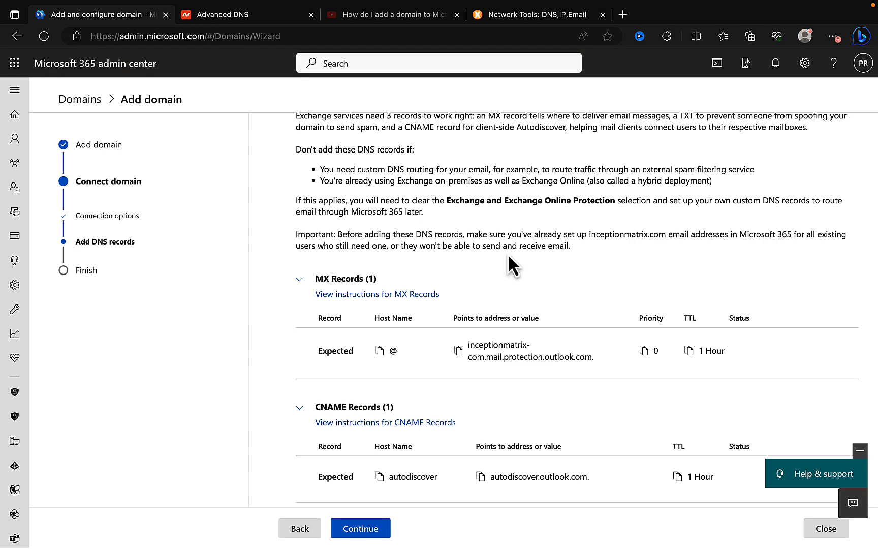
scroll(508, 262, down, 3)
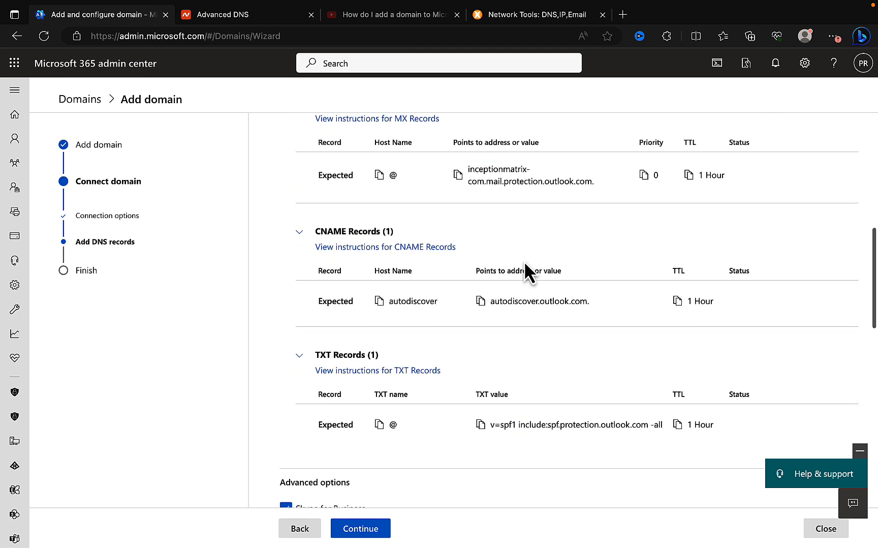
scroll(524, 260, down, 1)
click(379, 283)
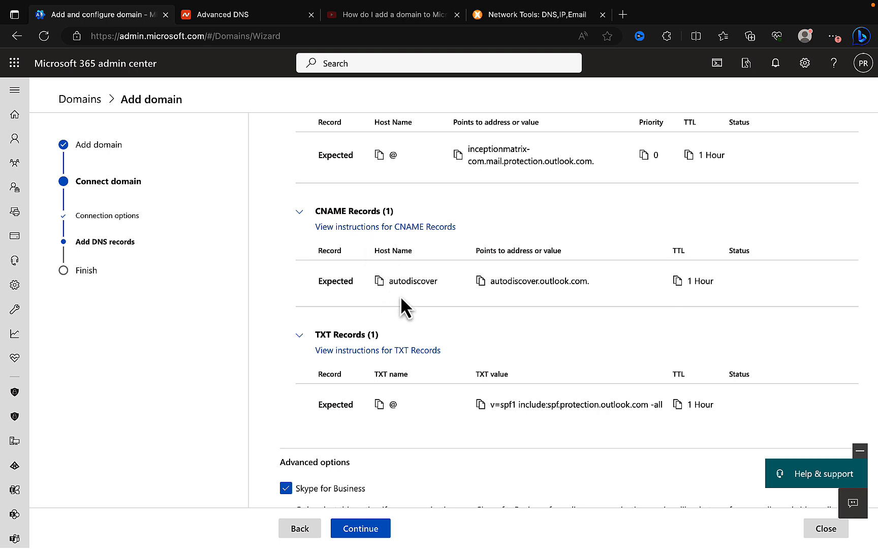
click(480, 281)
- Switch to Namecheap's Advanced DNS page and set the pending host record's type to CNAME Record
click(235, 16)
scroll(325, 267, down, 1)
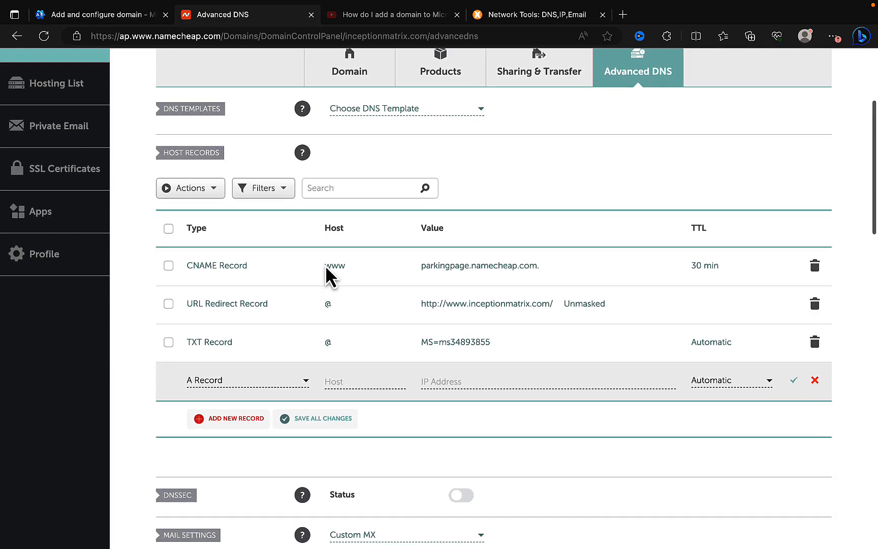
click(305, 381)
scroll(267, 447, down, 3)
click(247, 432)
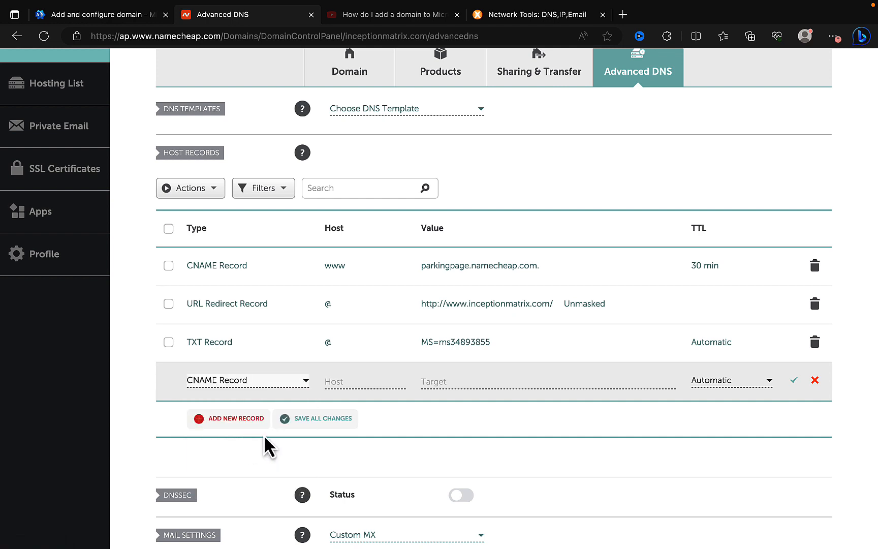
- Give the CNAME record host autodiscover, target autodiscover.outlook.com. and a TTL of 60 min, and save it
click(341, 380)
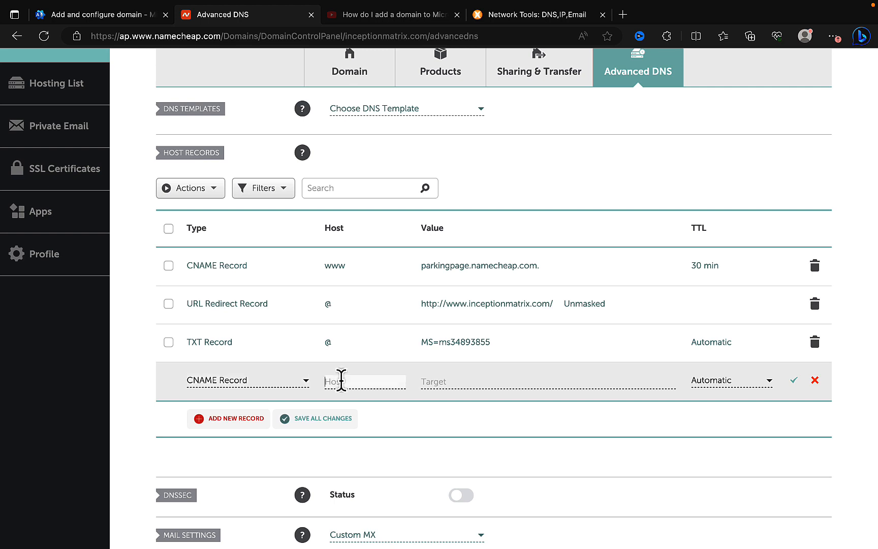
text(autodiscover)
click(439, 382)
key(ctrl+v)
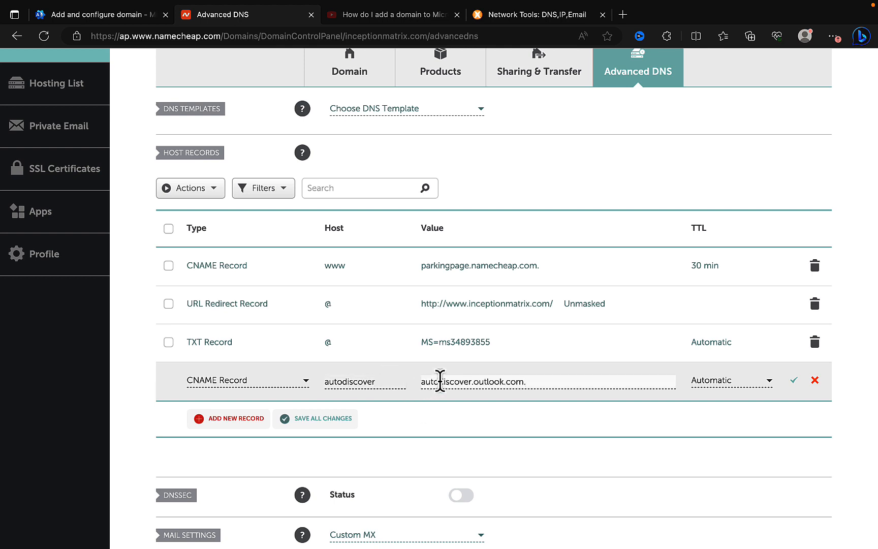
click(768, 382)
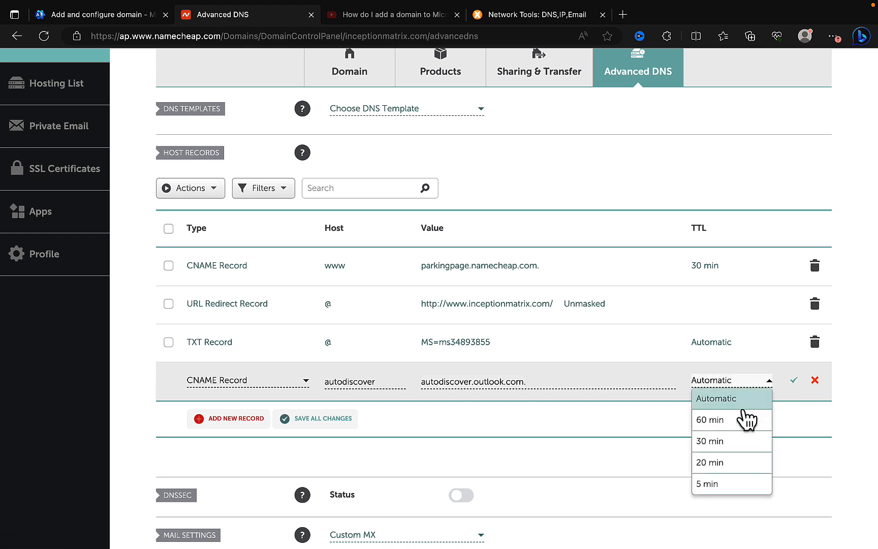
click(706, 418)
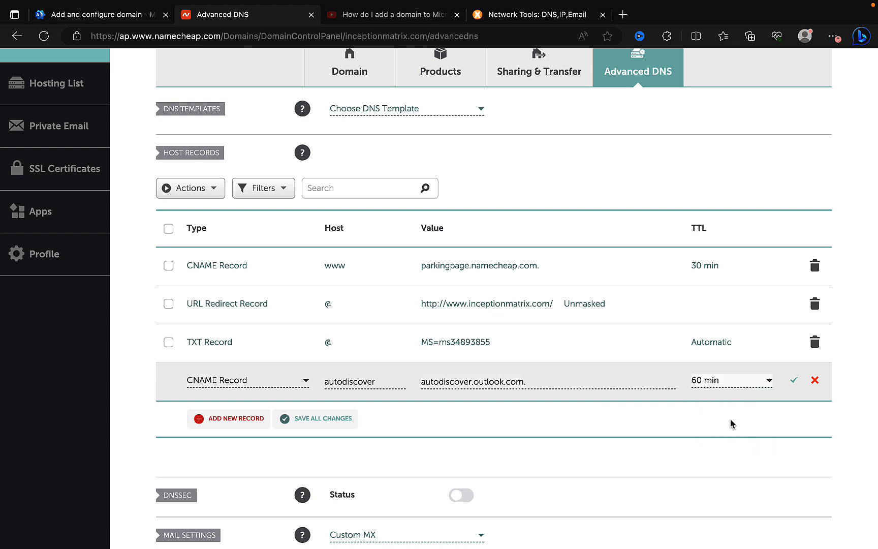
click(794, 381)
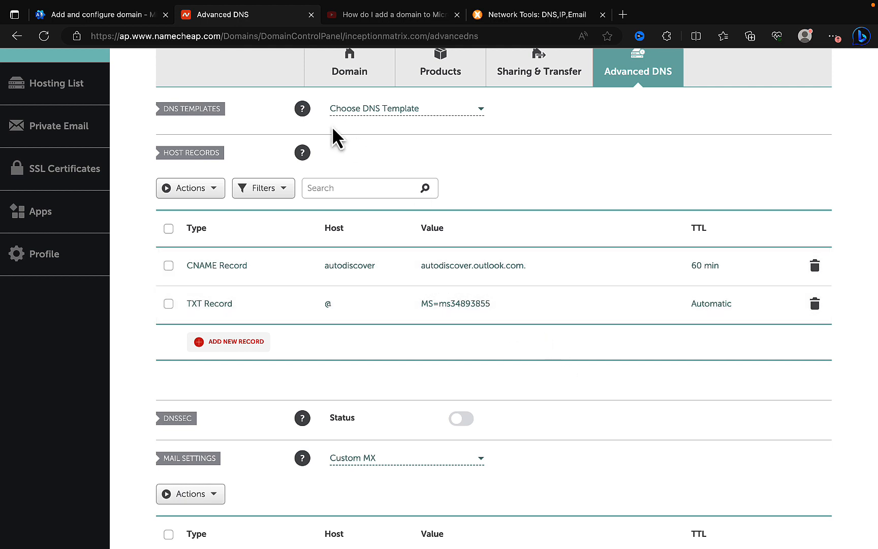
- Return to the Microsoft 365 admin center and copy the value of the expected Exchange TXT record
click(128, 16)
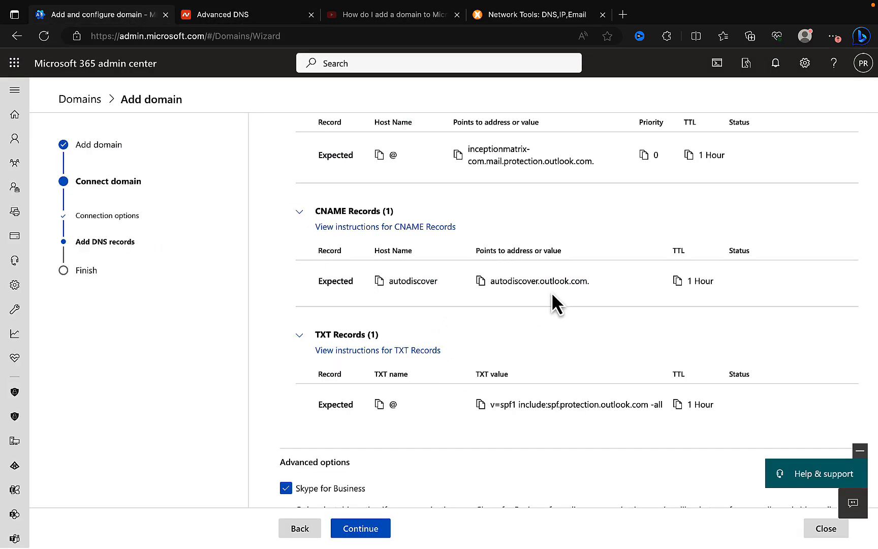
scroll(575, 337, down, 2)
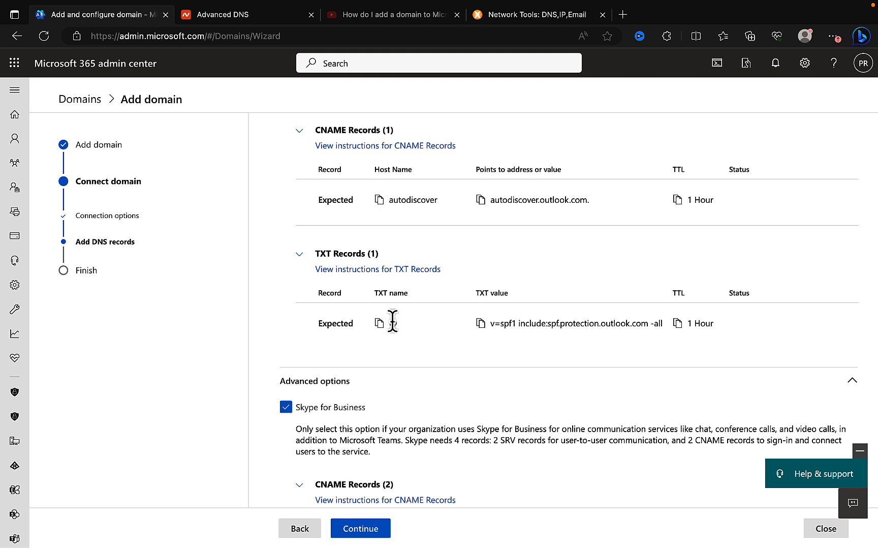
click(480, 323)
click(480, 323)
- Switch to Namecheap's Advanced DNS page and add a new host record of type TXT Record
click(233, 16)
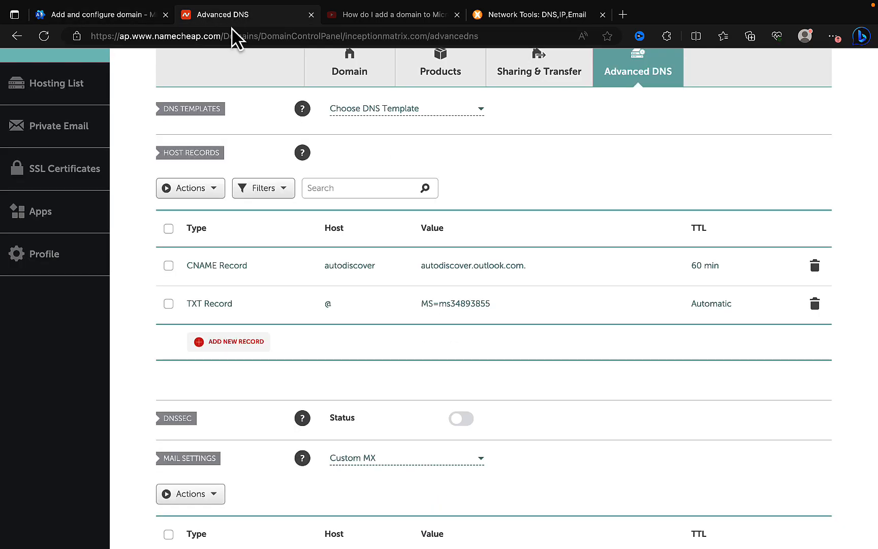
click(252, 344)
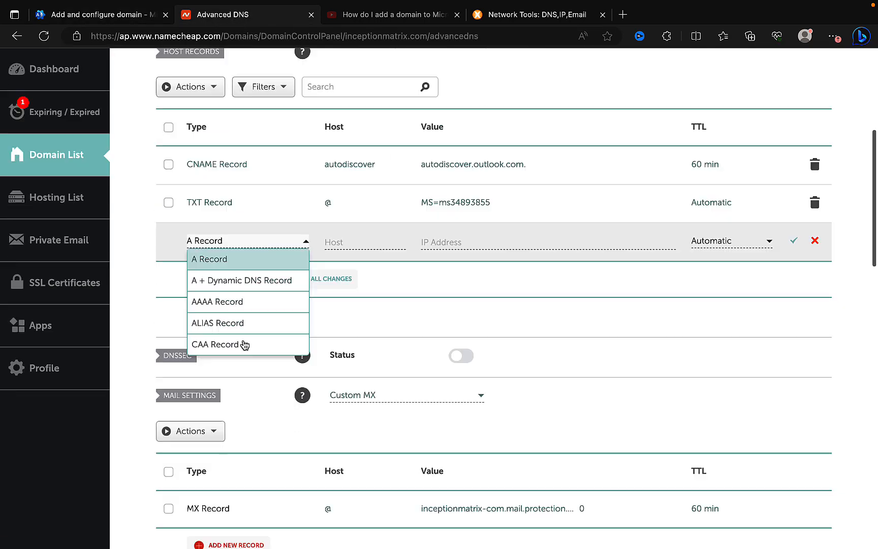
scroll(249, 325, down, 2)
scroll(249, 328, down, 1)
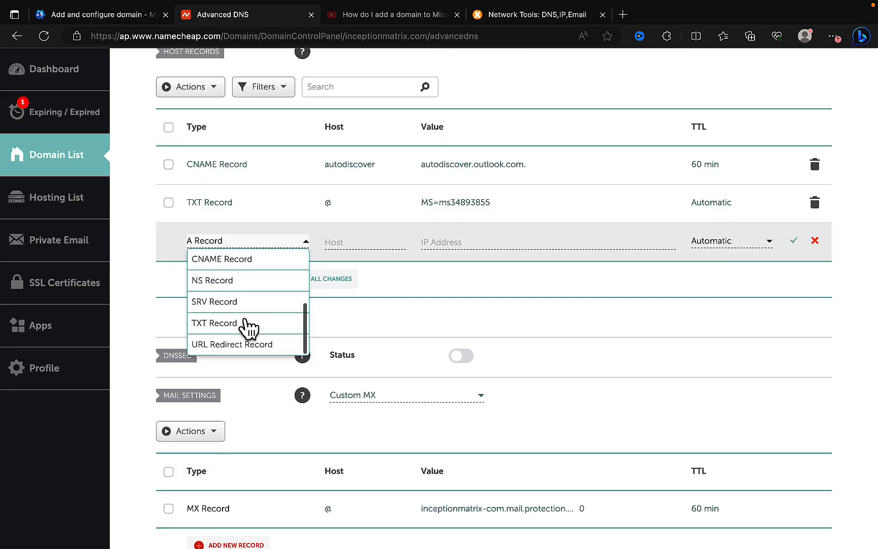
click(220, 325)
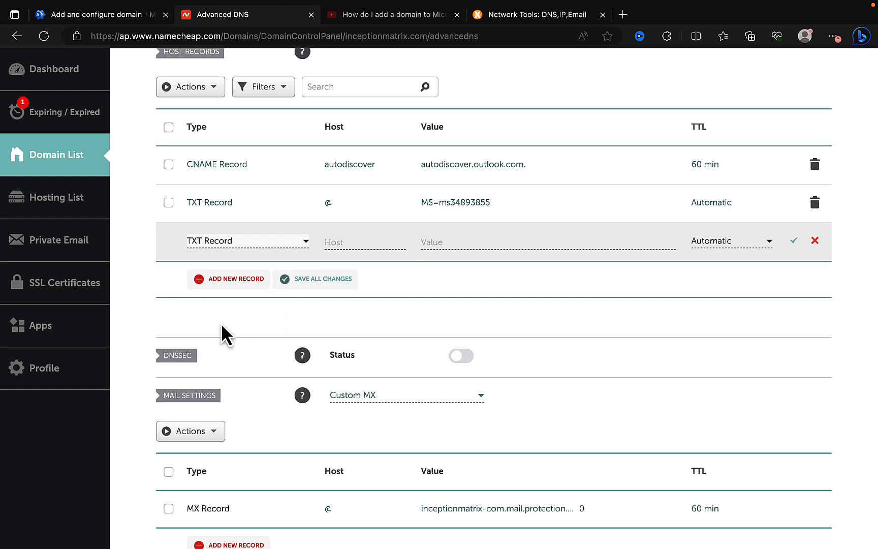
- Give the new TXT record host @, value v=spf1 include:spf.protection.outlook.com -all and a TTL of 60 min, and save it
click(339, 242)
text(@)
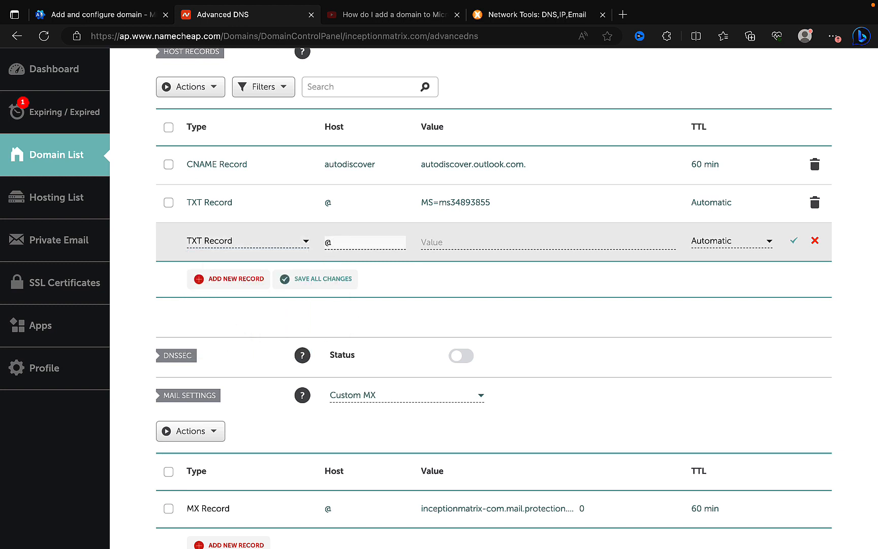
click(460, 242)
key(ctrl+v)
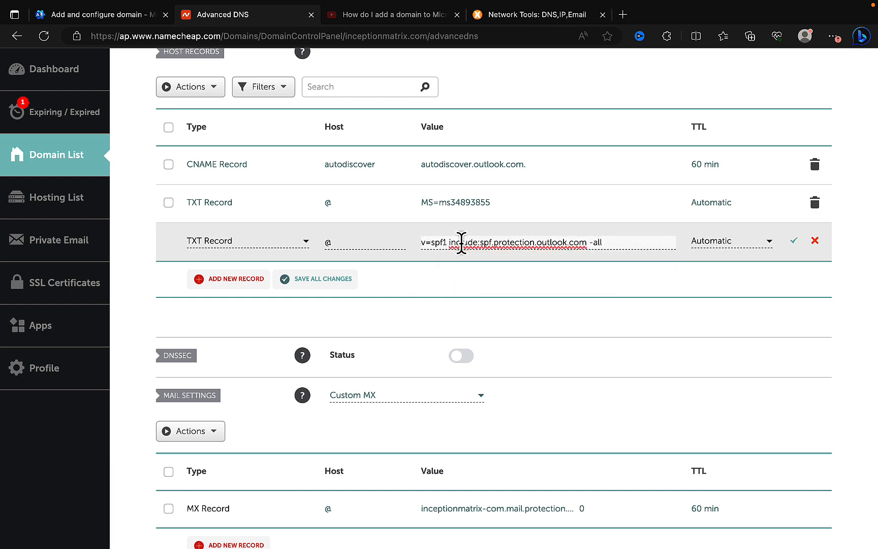
click(769, 240)
click(732, 279)
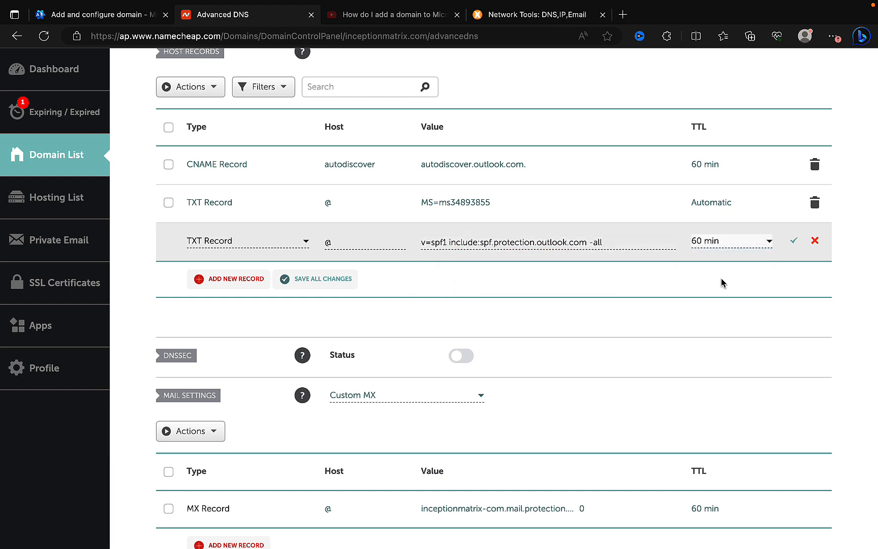
click(794, 241)
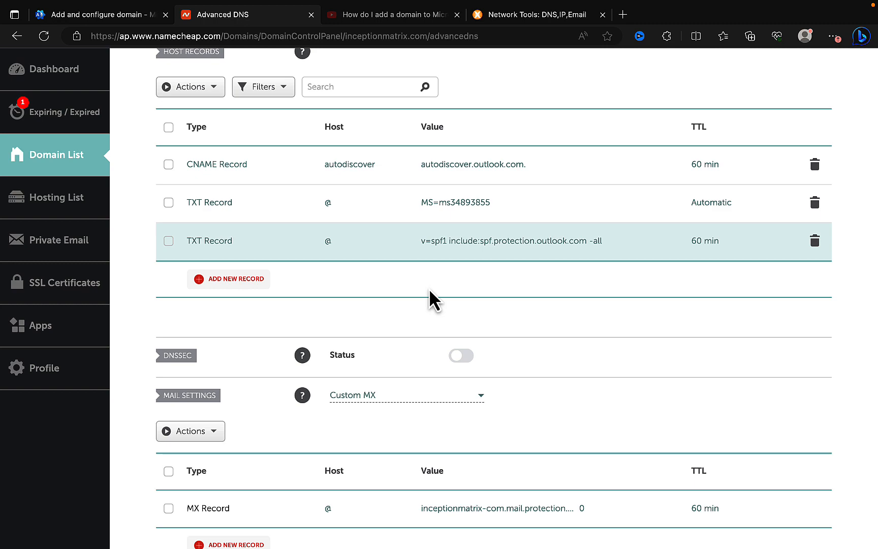
- Return to the Microsoft 365 admin center and review the CNAME and SRV records expected for Skype for Business
click(117, 13)
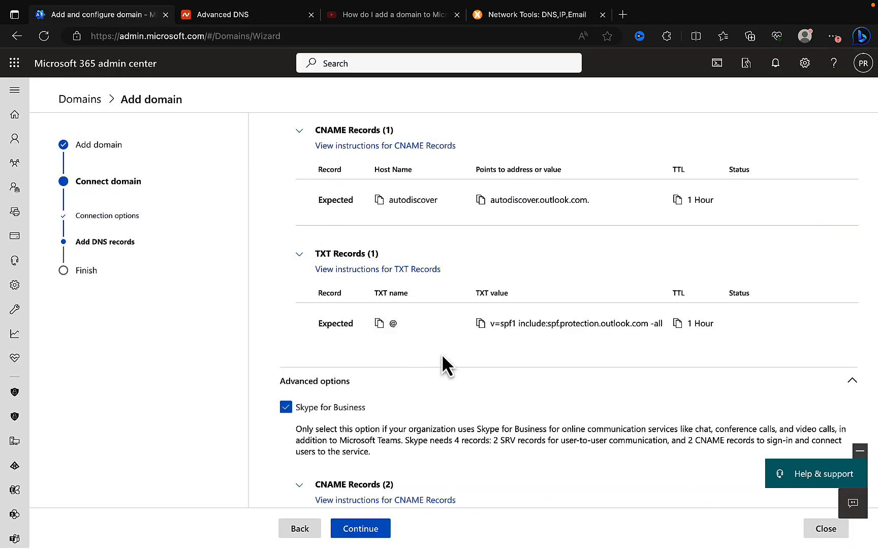
scroll(464, 340, up, 3)
scroll(464, 339, down, 2)
scroll(466, 341, down, 3)
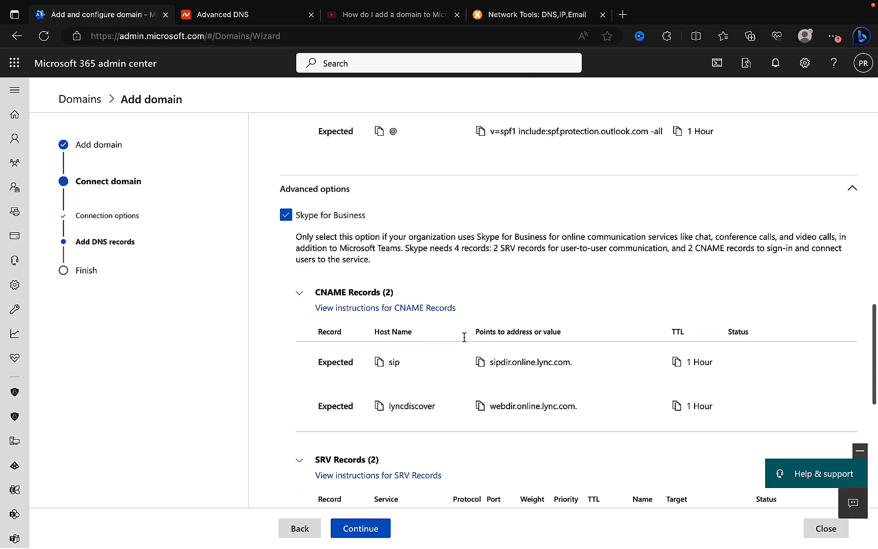
scroll(466, 341, down, 1)
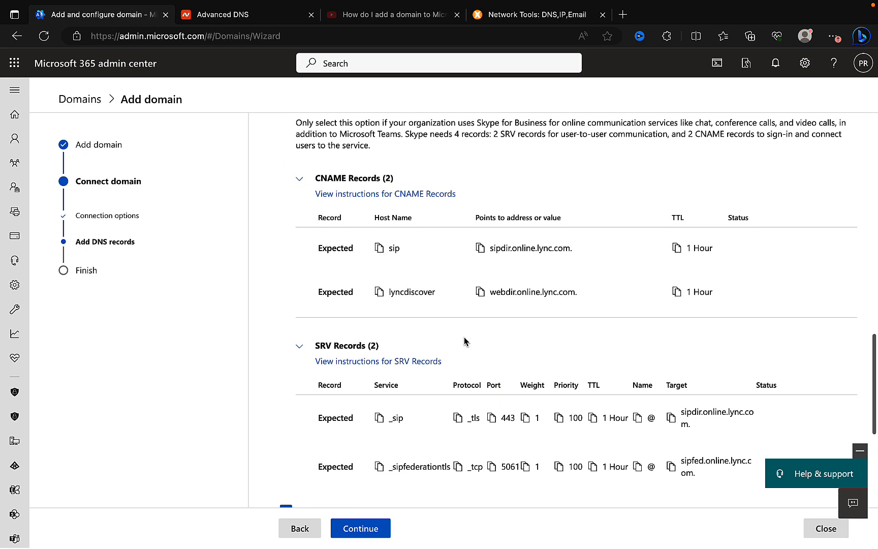
scroll(465, 341, up, 1)
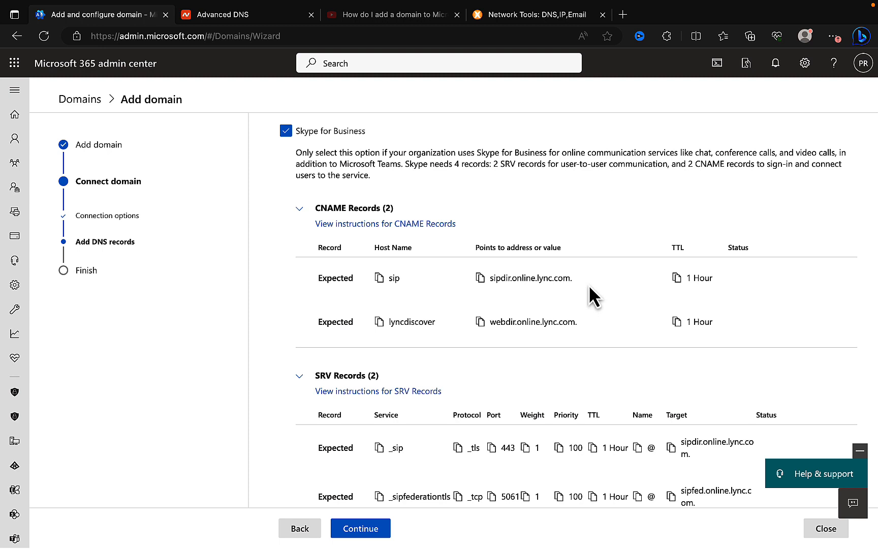
- Copy the target address of the expected sip CNAME record, then switch to Namecheap and add a new host record of type CNAME Record
click(479, 277)
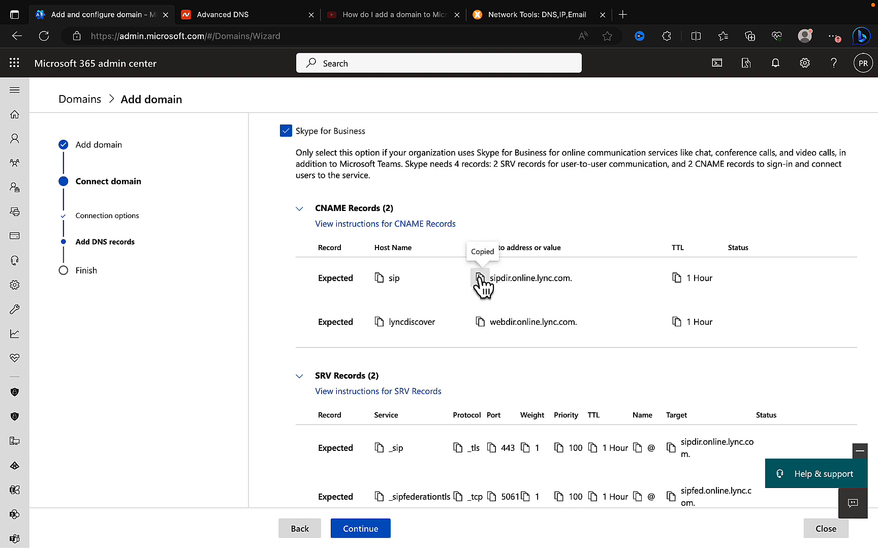
click(479, 277)
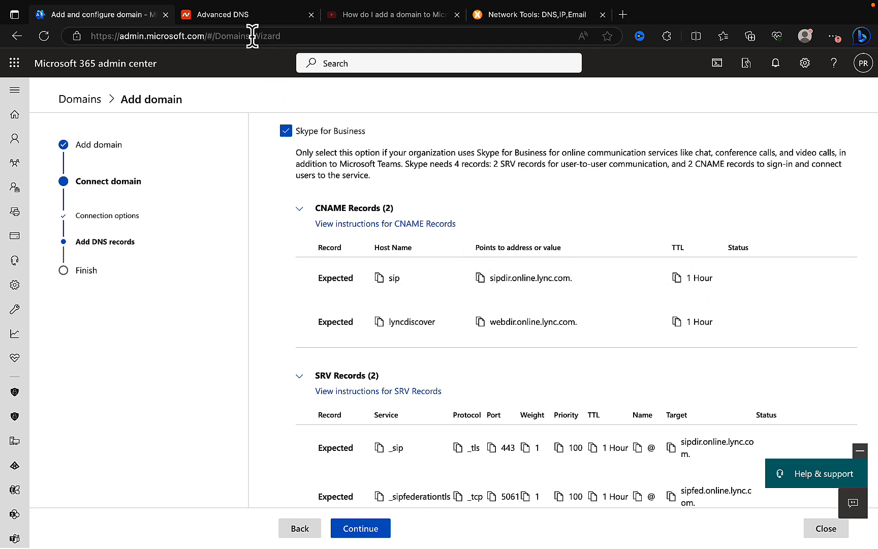
click(236, 18)
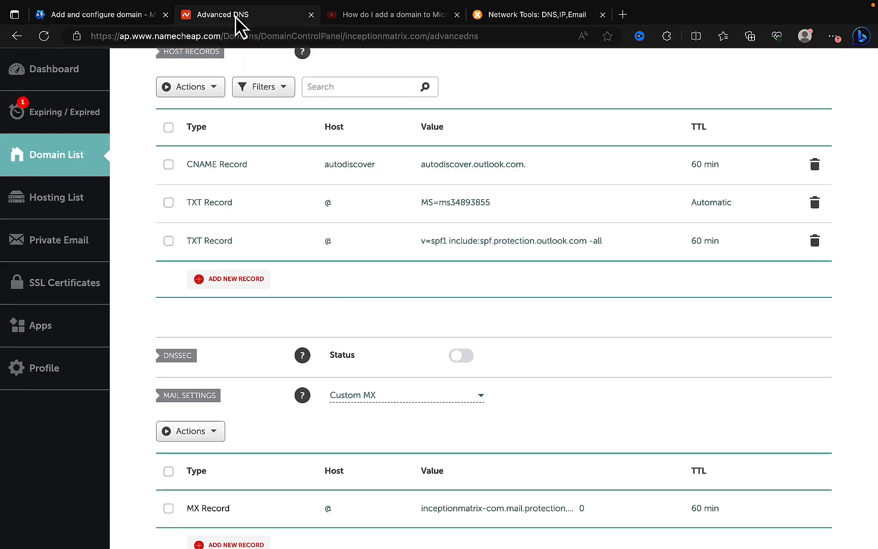
click(227, 280)
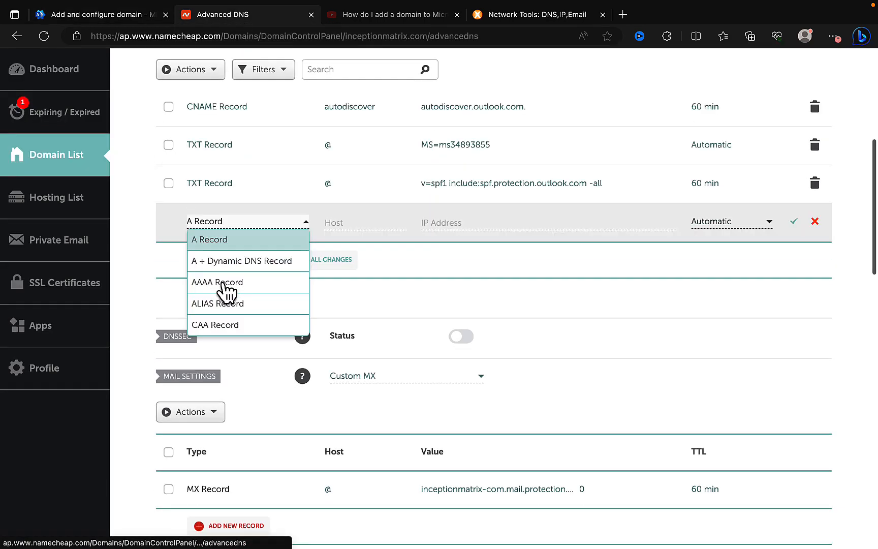
scroll(226, 284, down, 2)
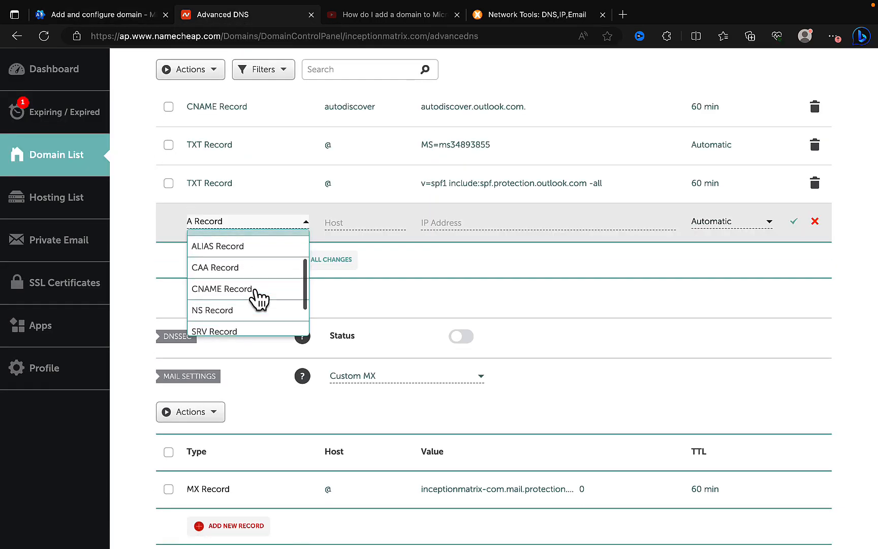
click(229, 282)
- Give the new CNAME record host SIP, target sipdir.online.lync.com. and a TTL of 60 min, and save it
click(348, 222)
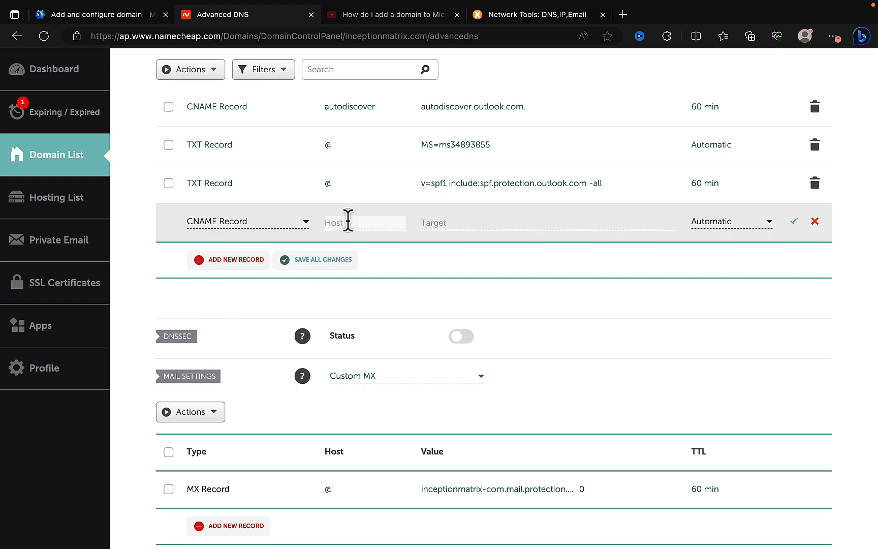
text(q)
key(BackSpace)
text(SP)
key(BackSpace)
text(IP)
click(449, 222)
key(ctrl+v)
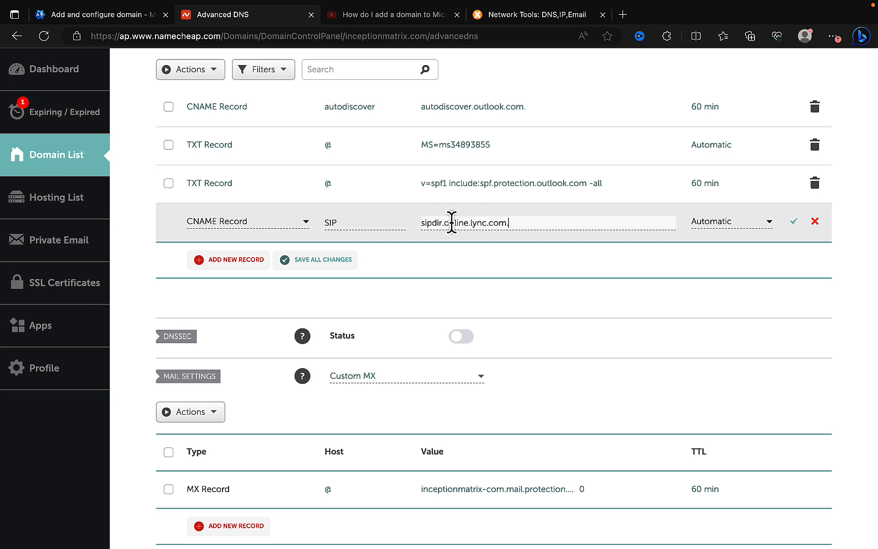
click(759, 224)
click(721, 260)
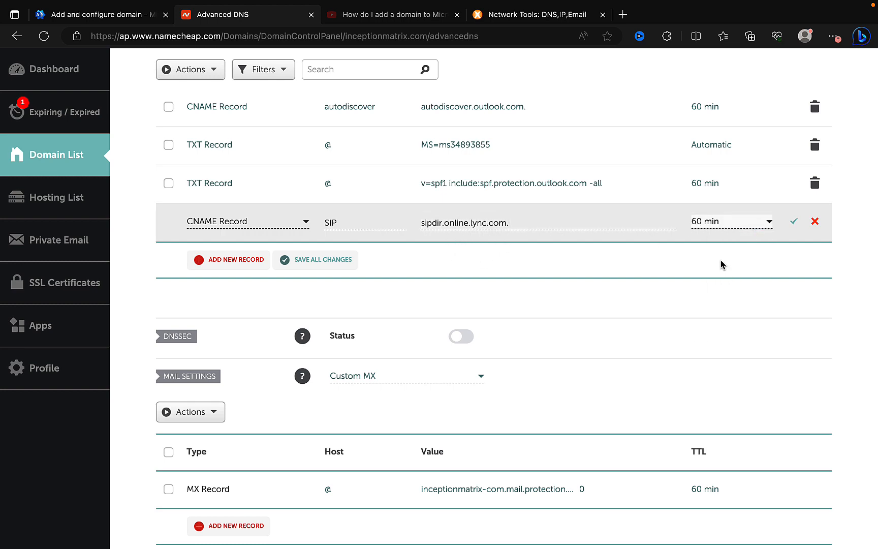
click(795, 222)
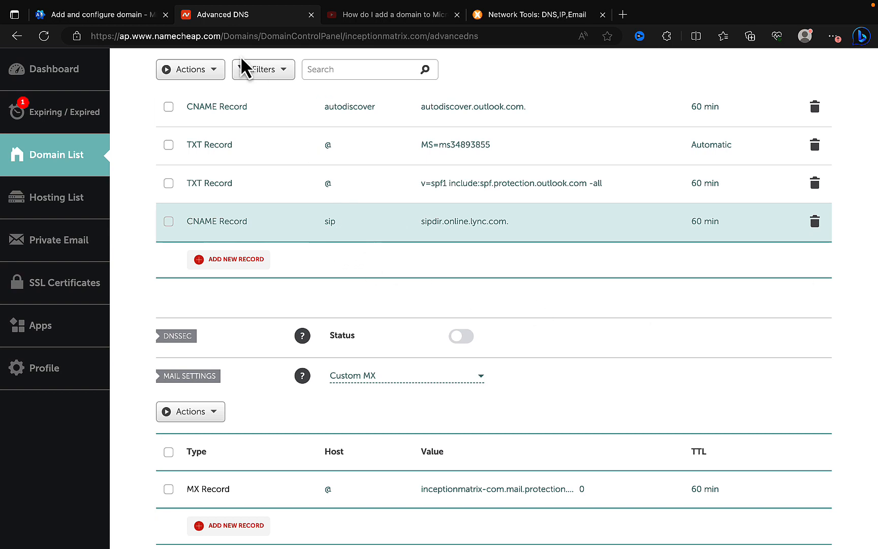
- Return to the Microsoft 365 admin center, copy the target address of the expected lyncdiscover CNAME record and recheck its host name
click(113, 16)
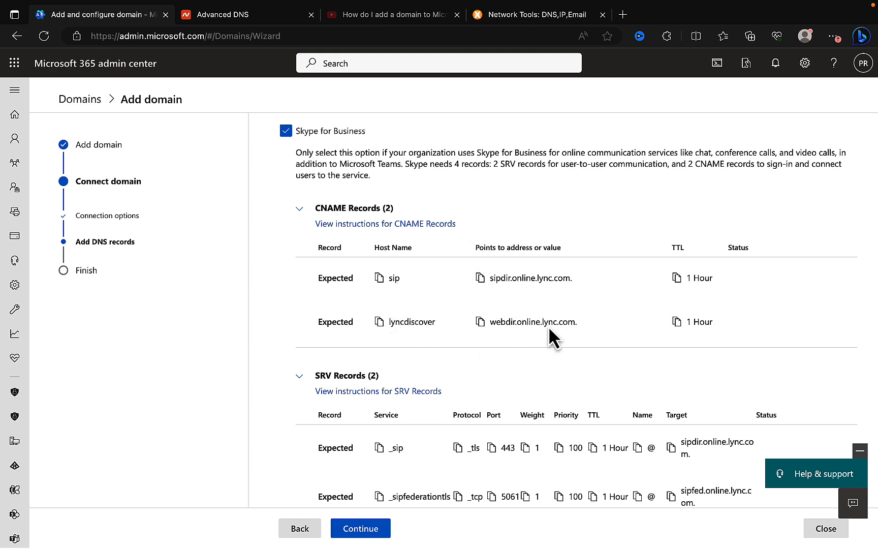
click(479, 321)
click(232, 21)
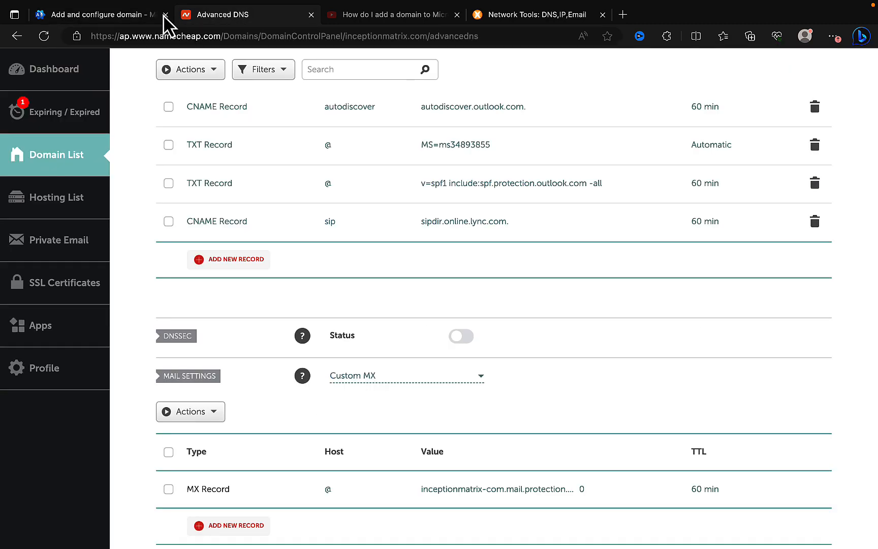
click(122, 20)
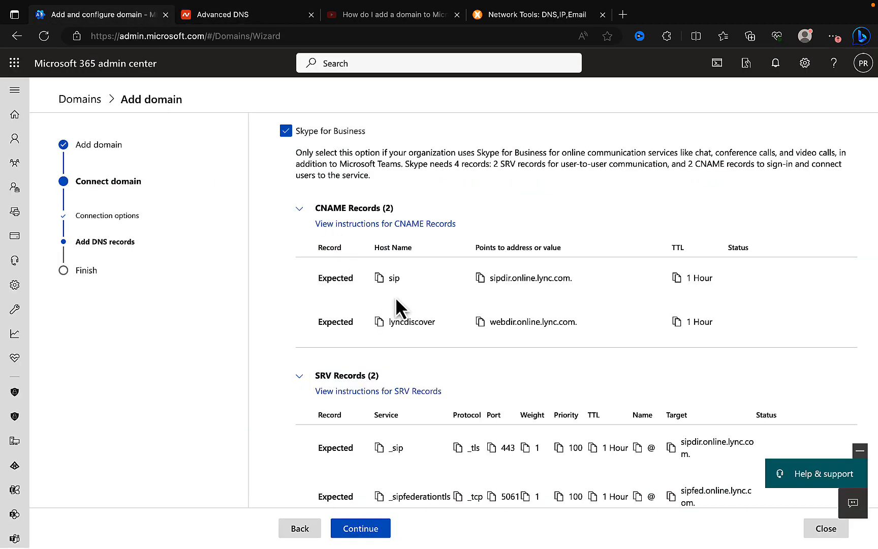
- Switch to Namecheap and save a new CNAME record with host lyncdiscover, target webdir.online.lync.com. and a TTL of 60 min
click(228, 20)
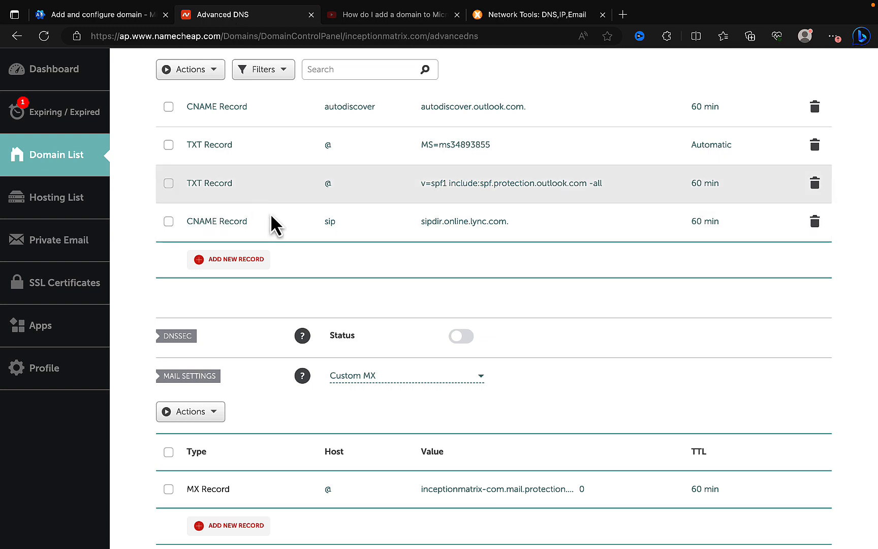
click(238, 259)
scroll(245, 328, down, 2)
click(246, 291)
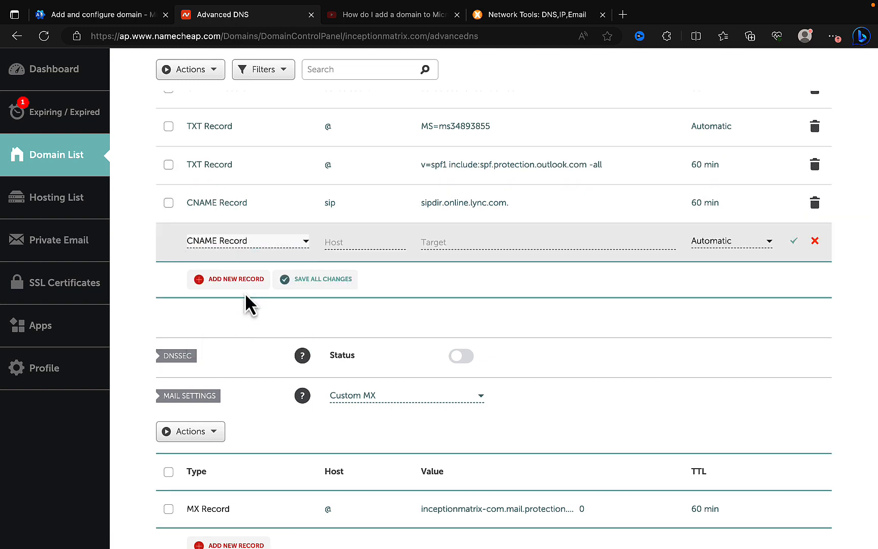
click(355, 240)
text(lyn)
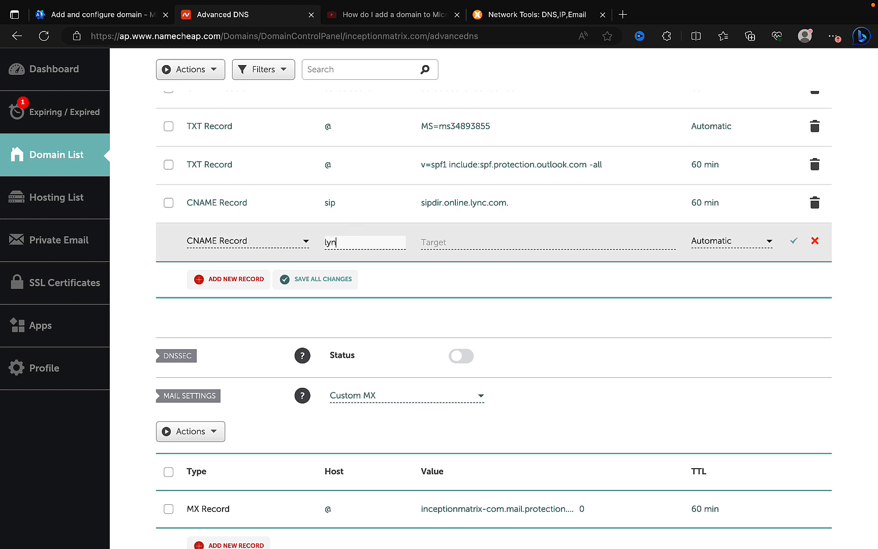
text(cdiscover)
click(471, 242)
key(ctrl+v)
click(731, 243)
click(725, 280)
click(793, 241)
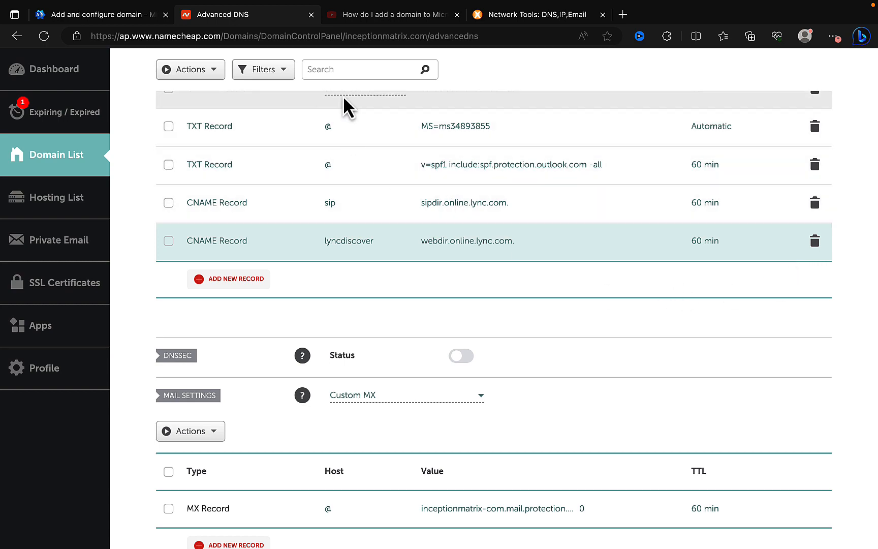
- Return to the Microsoft 365 admin center and copy the service name of the first expected Skype for Business SRV record
click(113, 16)
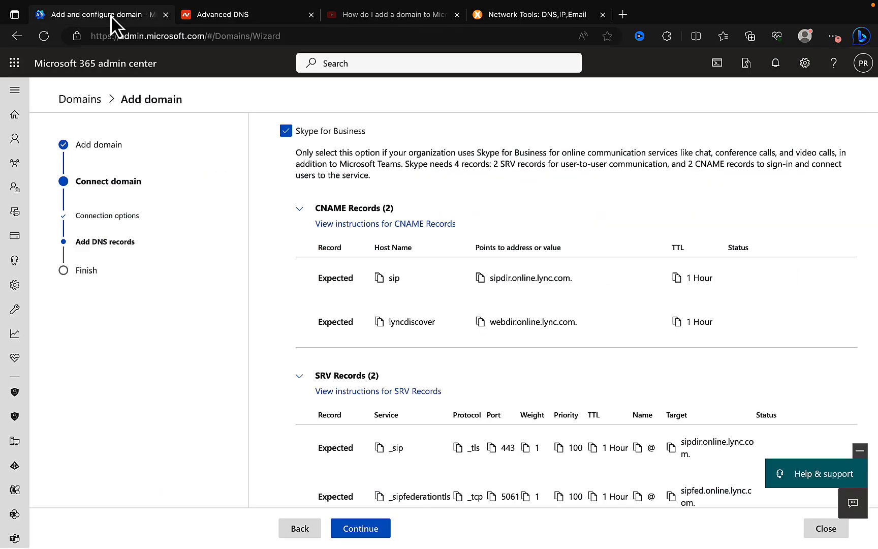
scroll(464, 323, down, 2)
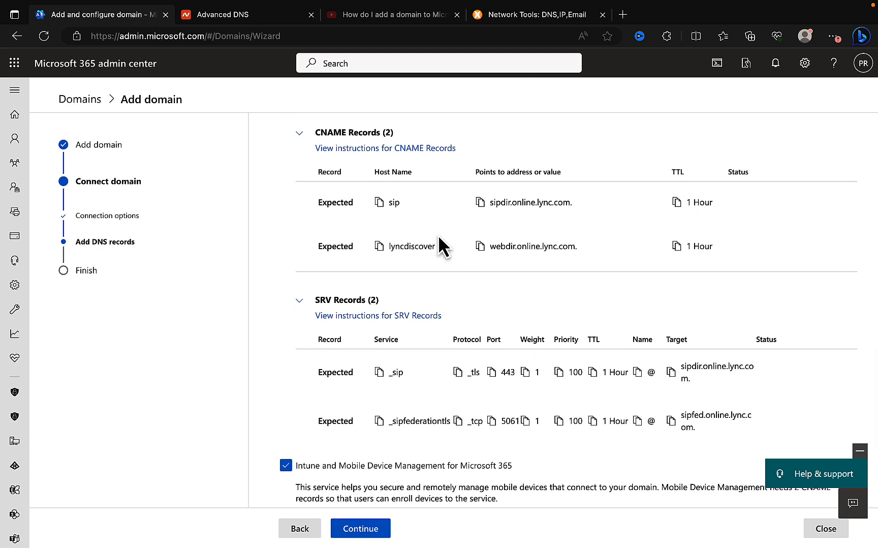
scroll(439, 236, down, 2)
scroll(438, 235, down, 2)
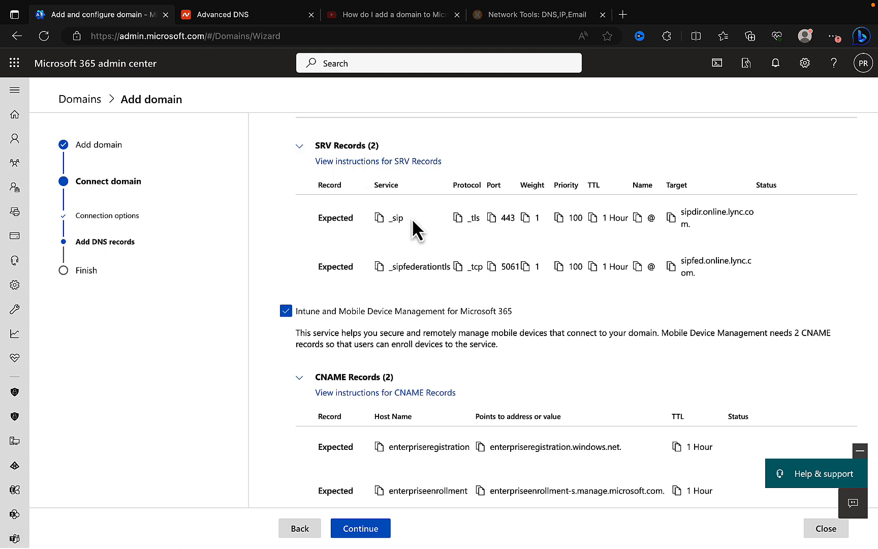
click(379, 218)
- Switch to Namecheap and add a new host record of type SRV Record with the service _sip
click(232, 15)
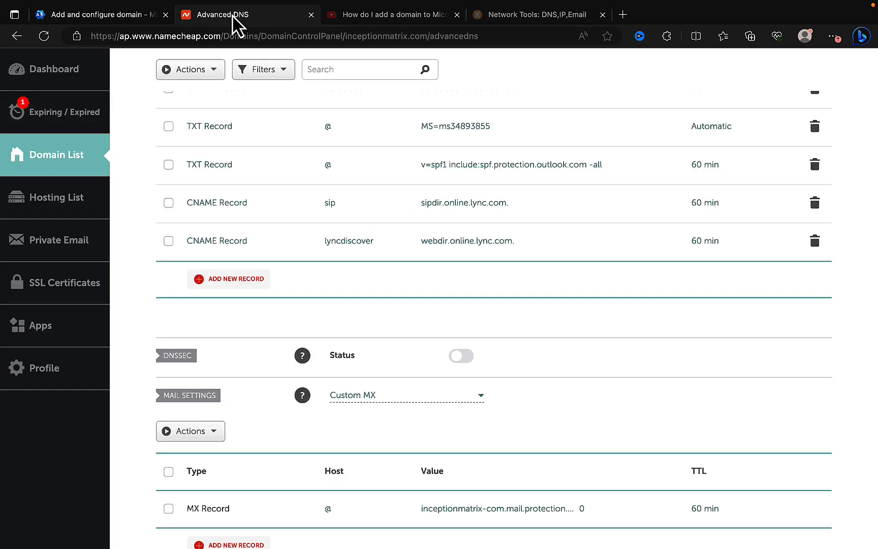
click(235, 279)
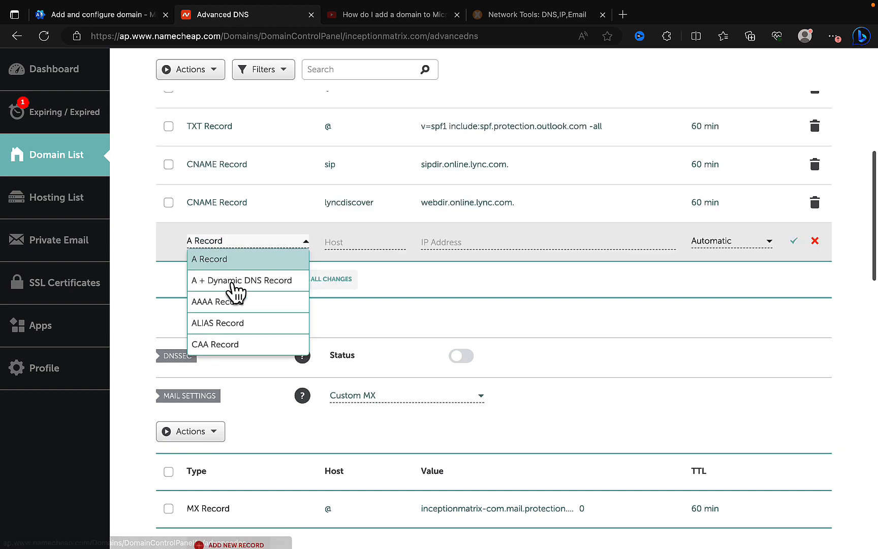
scroll(248, 318, down, 3)
click(242, 307)
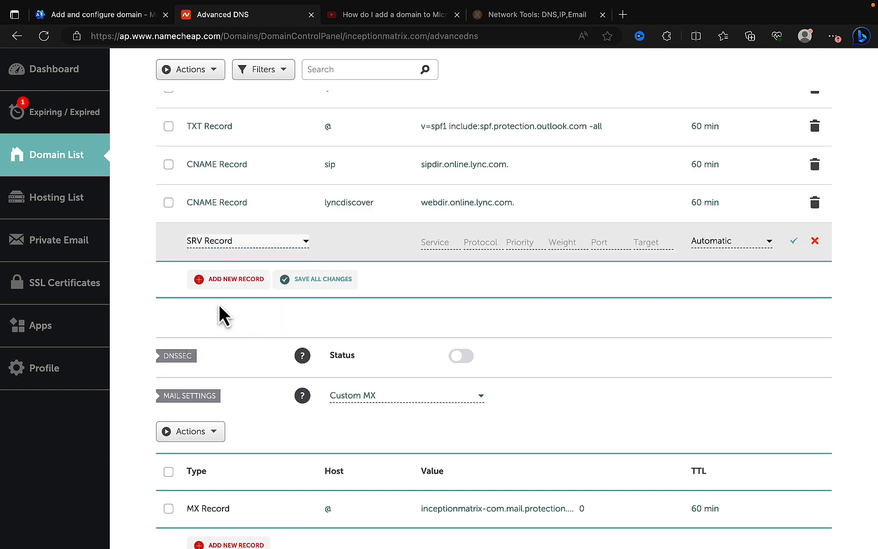
click(436, 242)
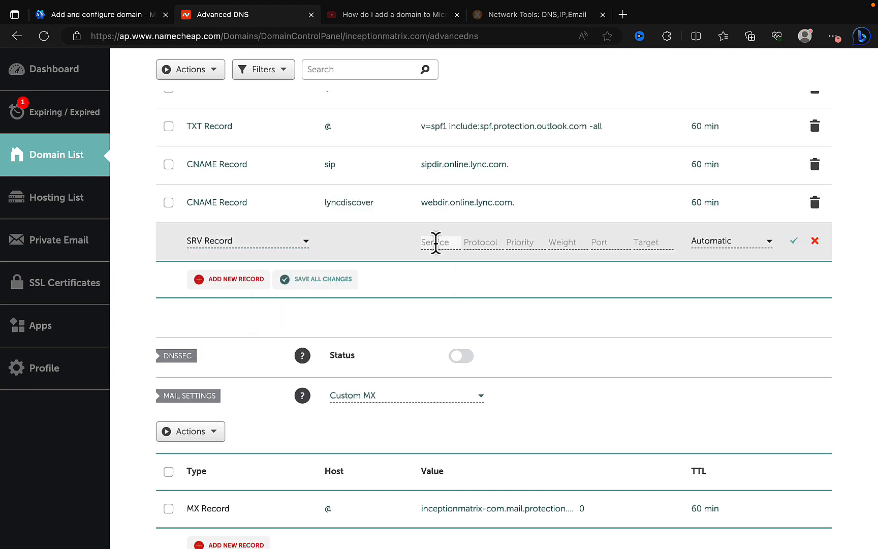
text(_sip)
- Copy the protocol of the expected _sip record from the Microsoft 365 admin center and enter _tls as the protocol at Namecheap
click(484, 247)
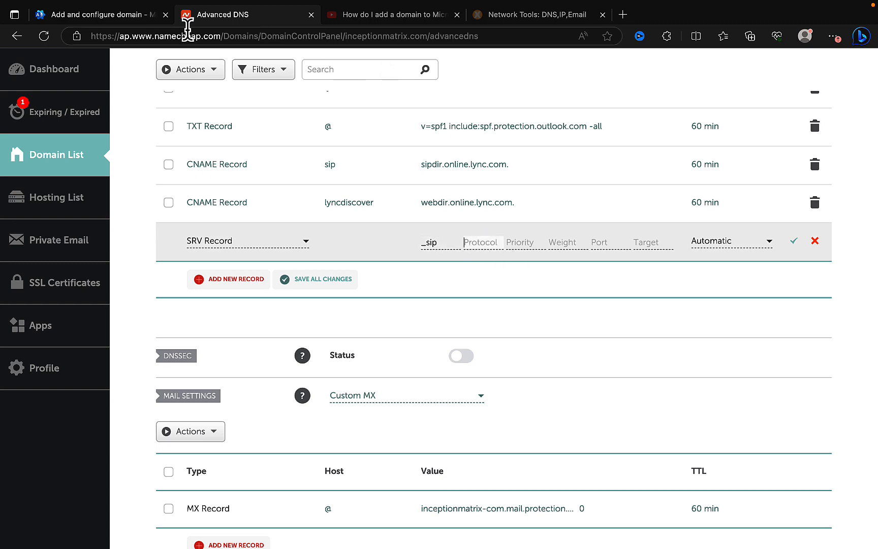
click(103, 15)
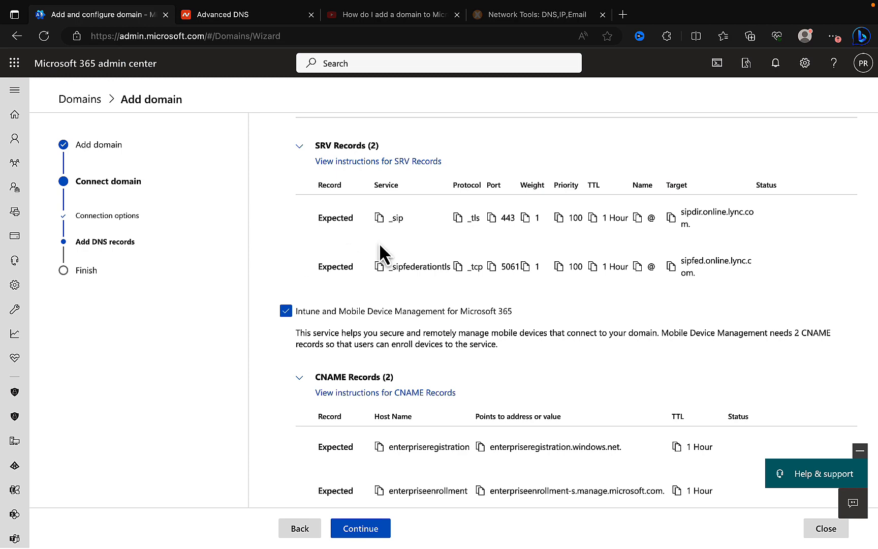
click(459, 219)
click(232, 19)
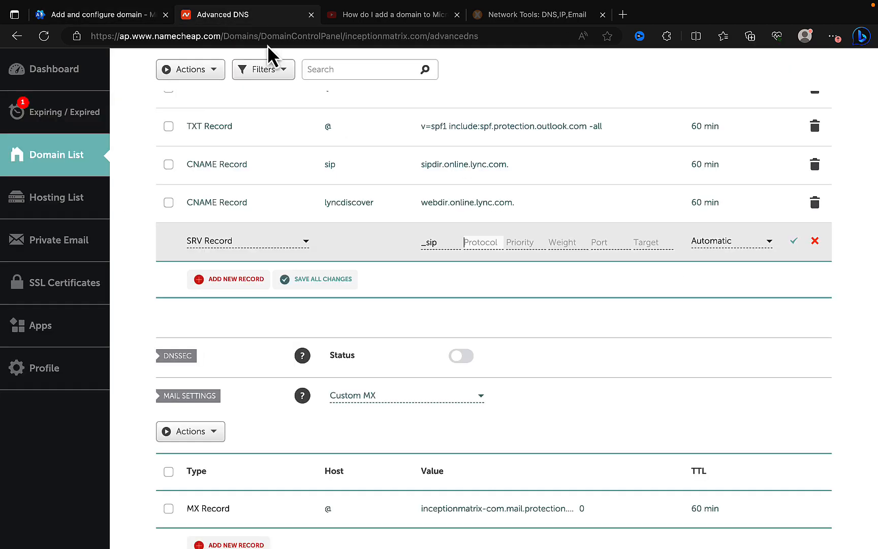
key(ctrl+v)
- Copy the priority of the expected _sip record from the Microsoft 365 admin center and set the Namecheap SRV record's priority to 100
click(517, 240)
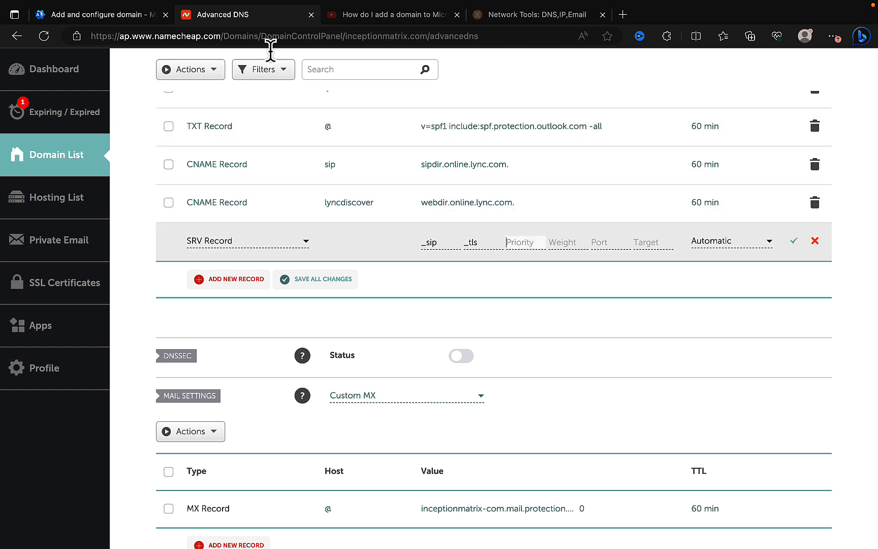
click(133, 19)
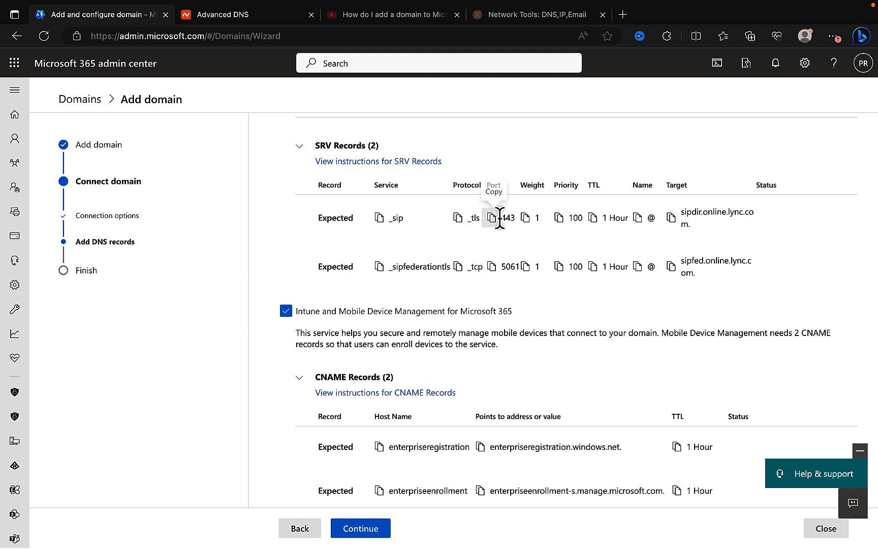
click(558, 218)
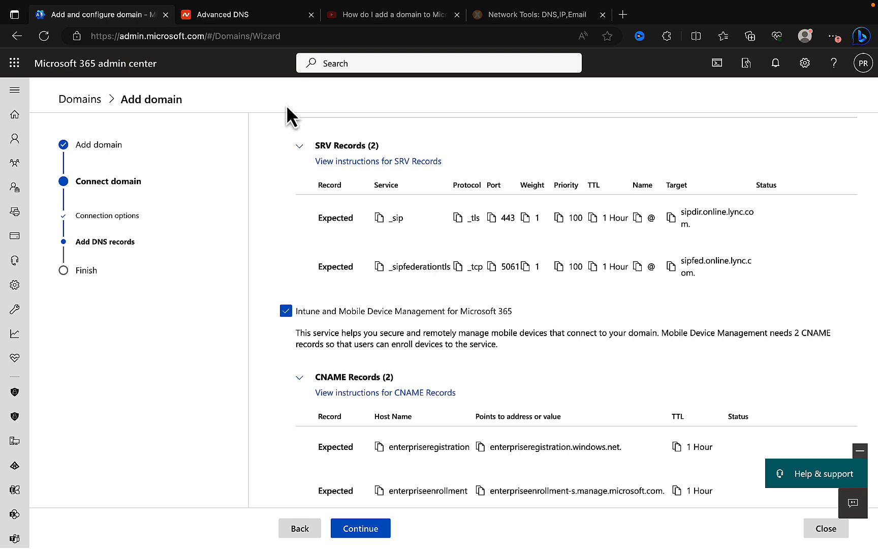
click(239, 16)
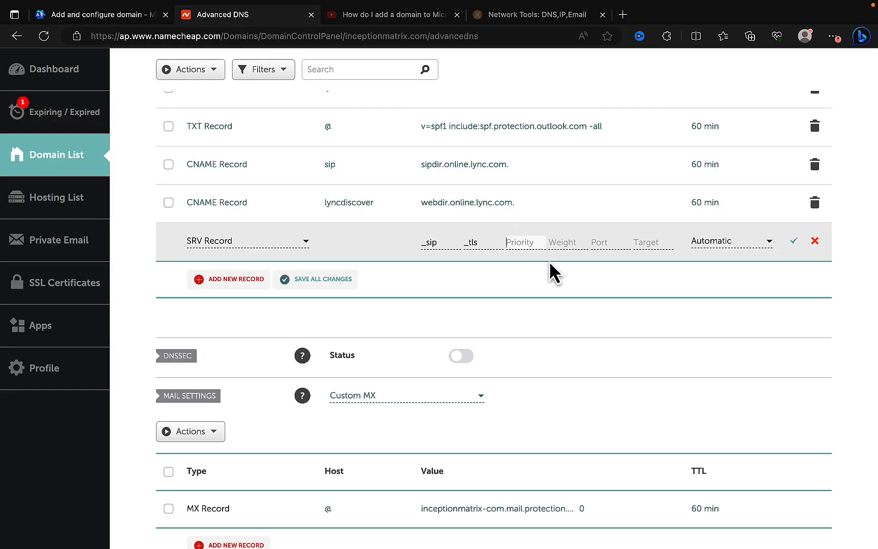
- Copy the weight of the expected _sip record from the Microsoft 365 admin center and set the Namecheap SRV record's weight to 1
click(566, 242)
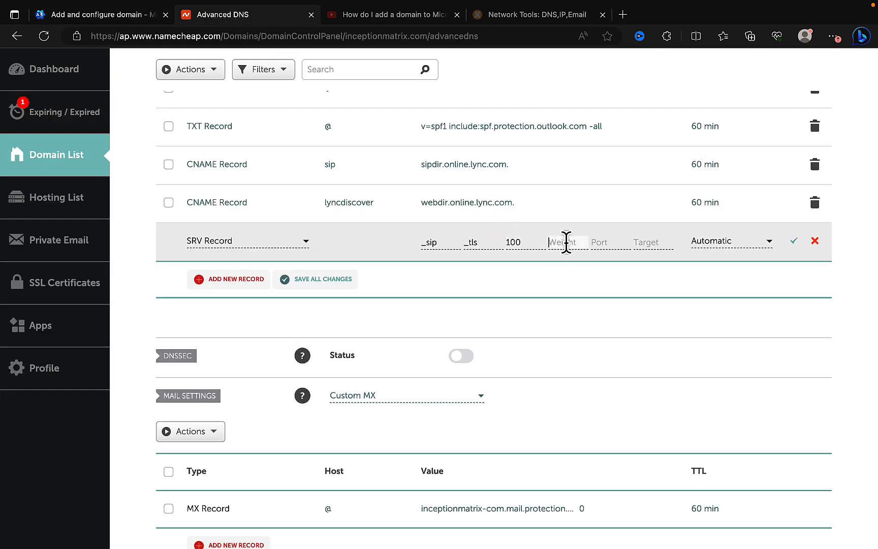
click(111, 19)
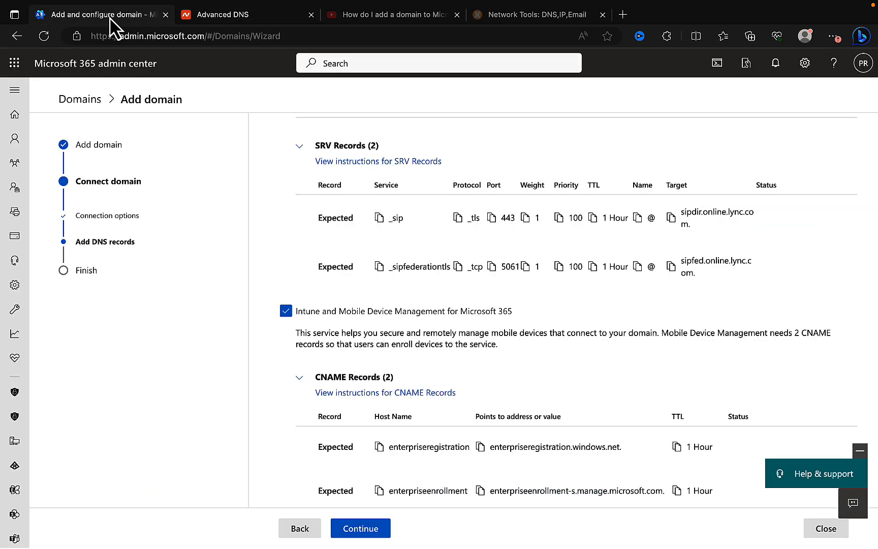
click(526, 218)
click(251, 20)
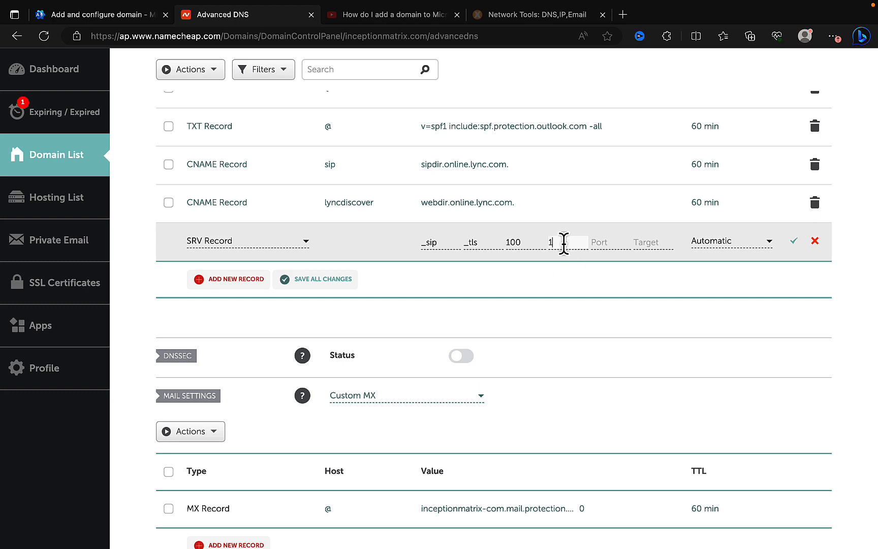
- Copy the port of the expected _sip record from the Microsoft 365 admin center and set the Namecheap SRV record's port to 443
click(610, 242)
click(132, 16)
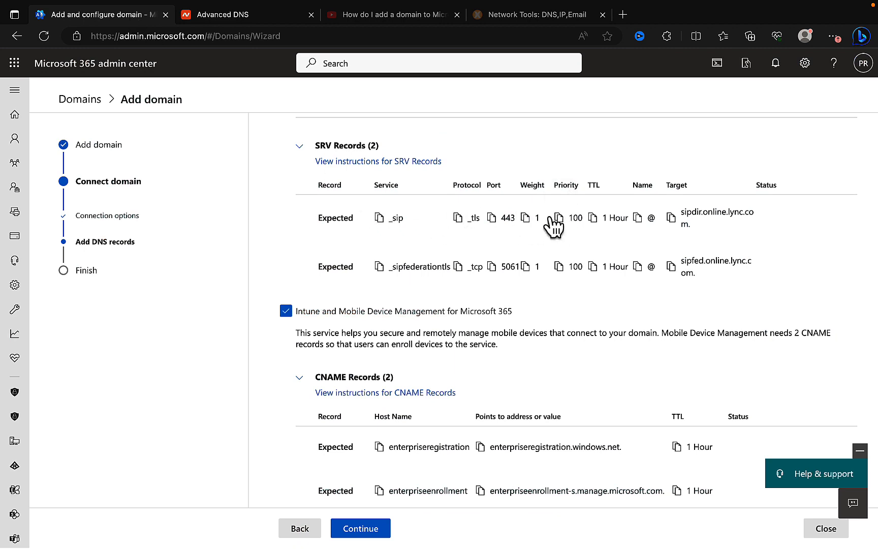
click(492, 218)
click(233, 15)
click(599, 239)
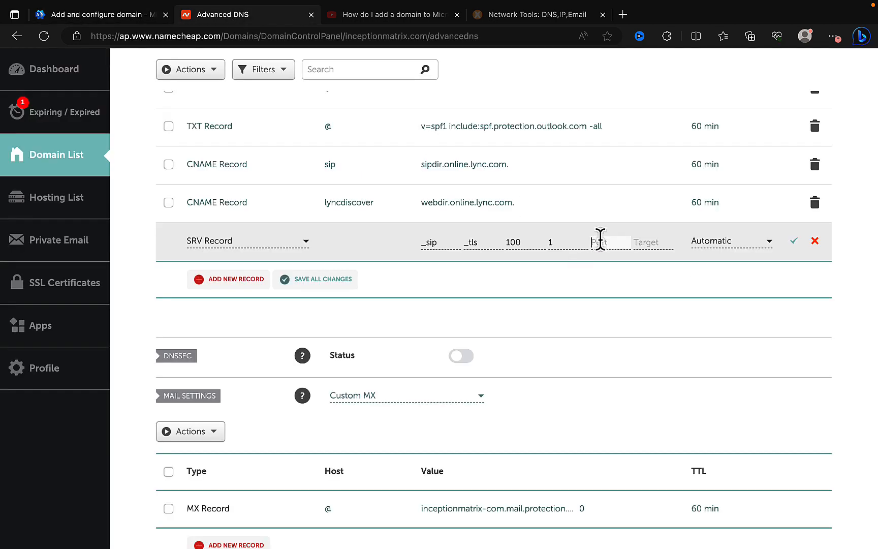
- Copy the expected _sip record's target from the Microsoft 365 admin center, enter sipdir.online.lync.com. as the Namecheap SRV target, and compare it with the source
click(644, 243)
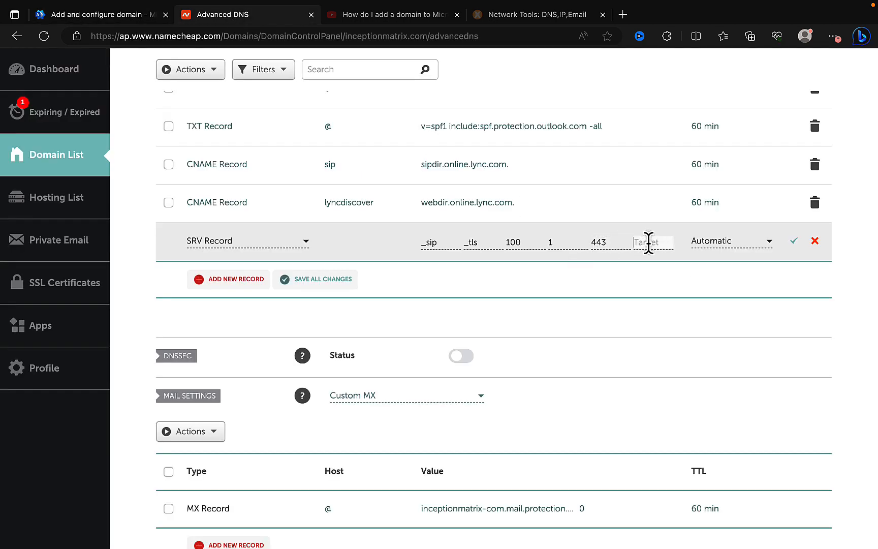
click(127, 16)
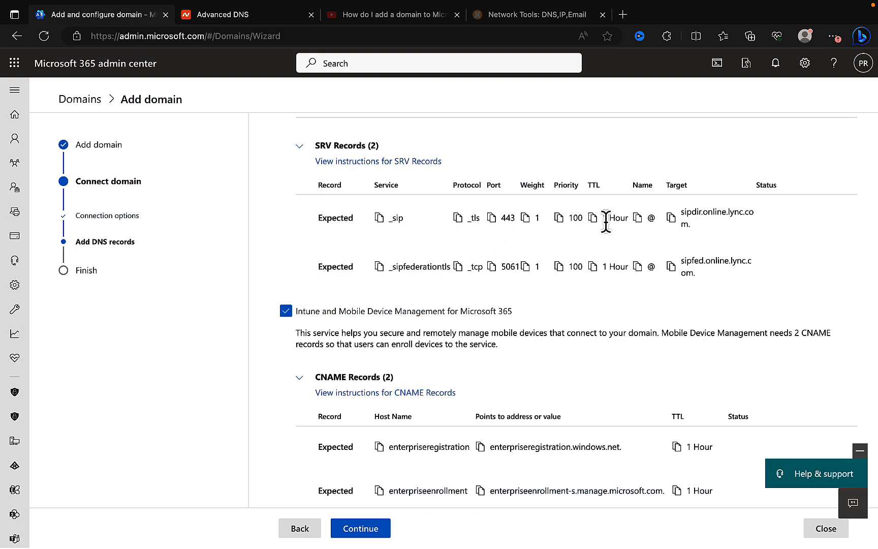
click(671, 219)
click(249, 20)
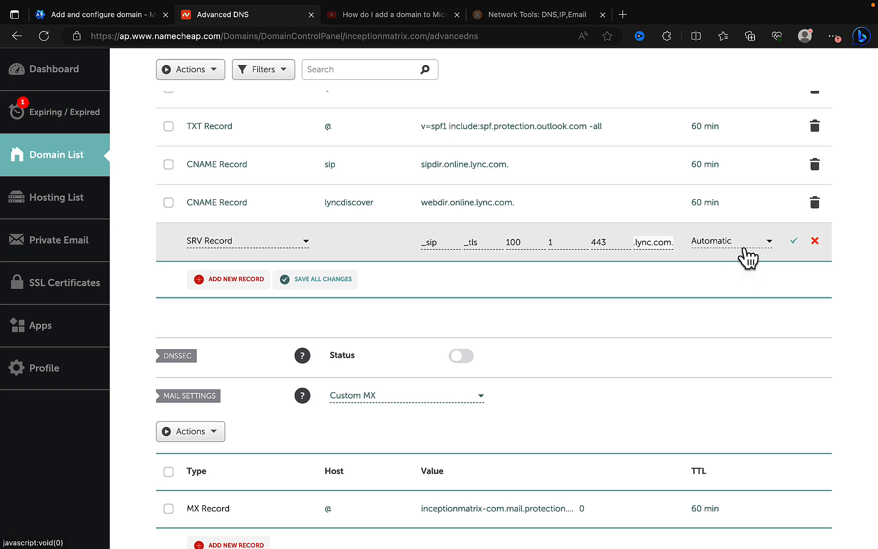
click(108, 23)
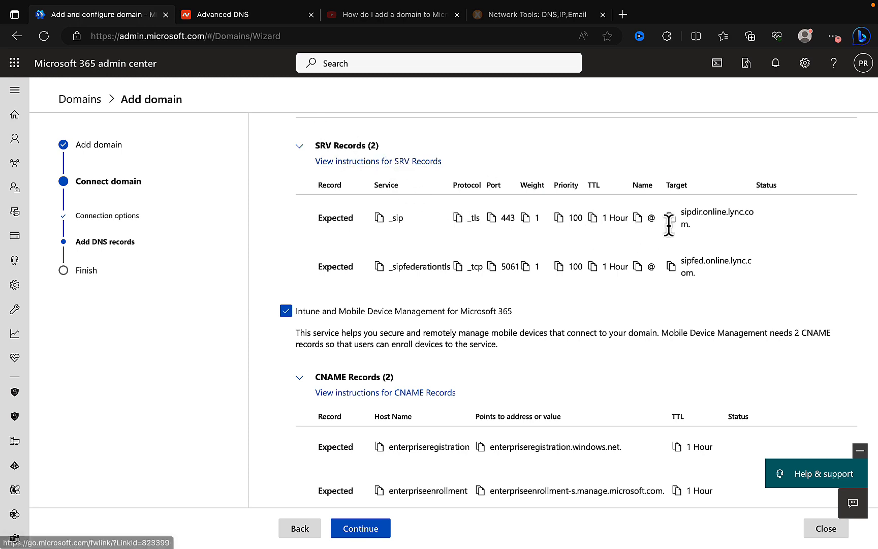
click(224, 16)
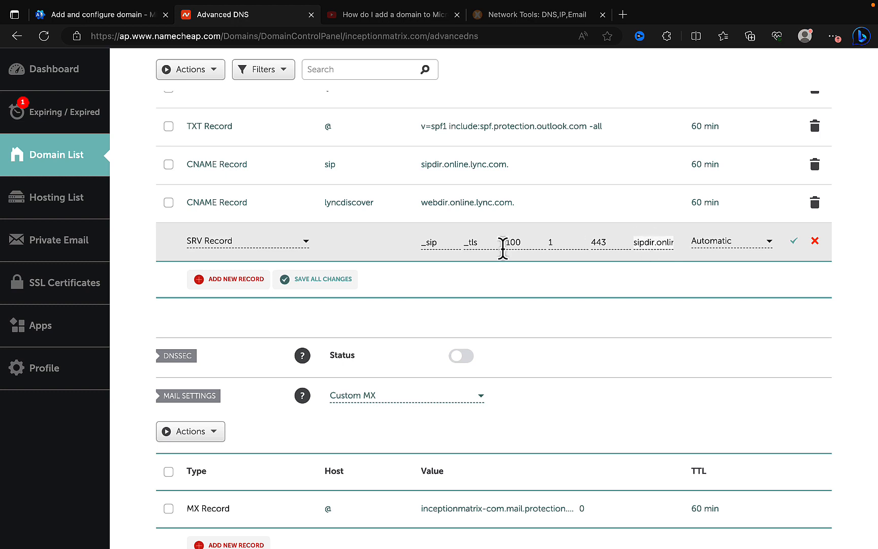
- Set the TTL of the _sip SRV record to 60 min and save the record
click(768, 247)
click(725, 283)
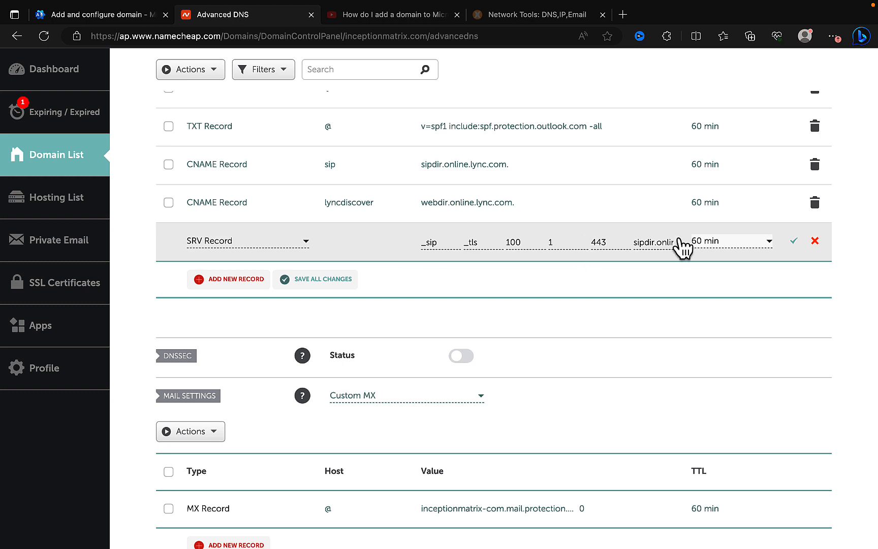
click(795, 241)
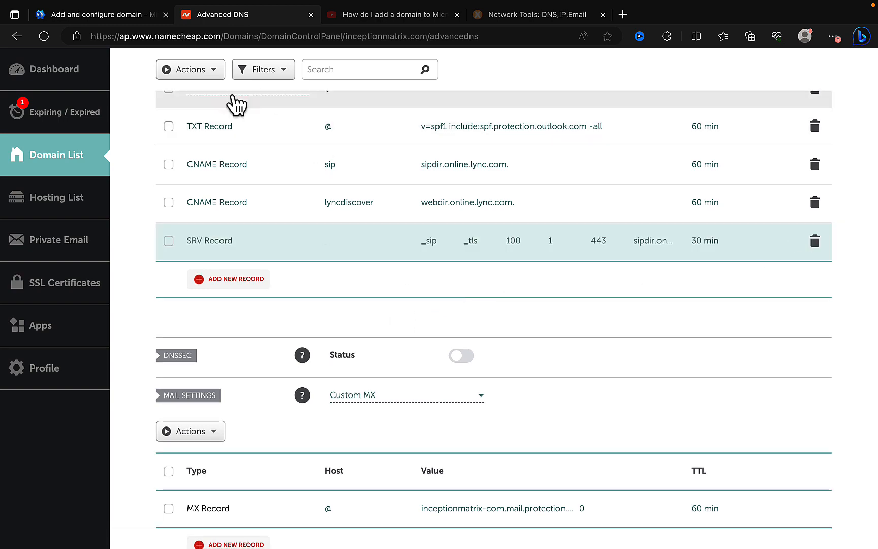
- Switch to the Microsoft 365 admin center and copy the service name of the second expected SRV record, _sipfederationtls
click(126, 15)
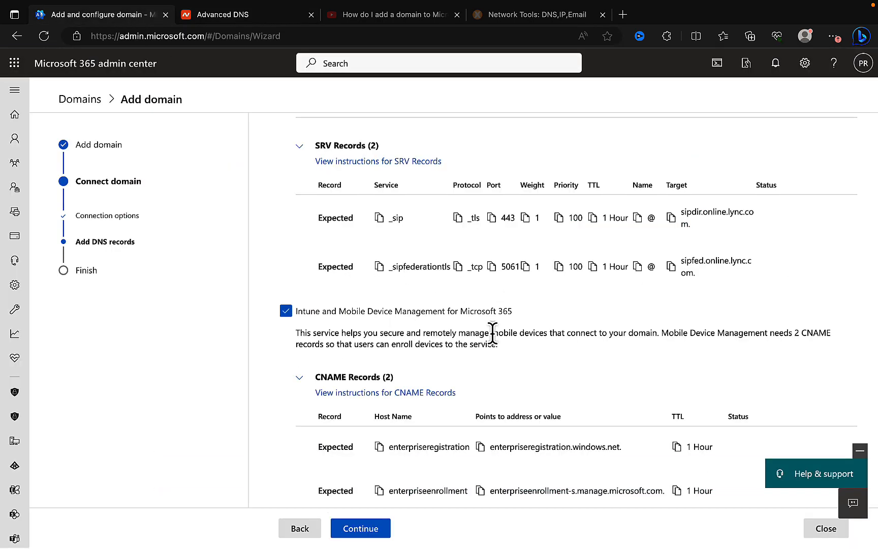
scroll(493, 334, down, 3)
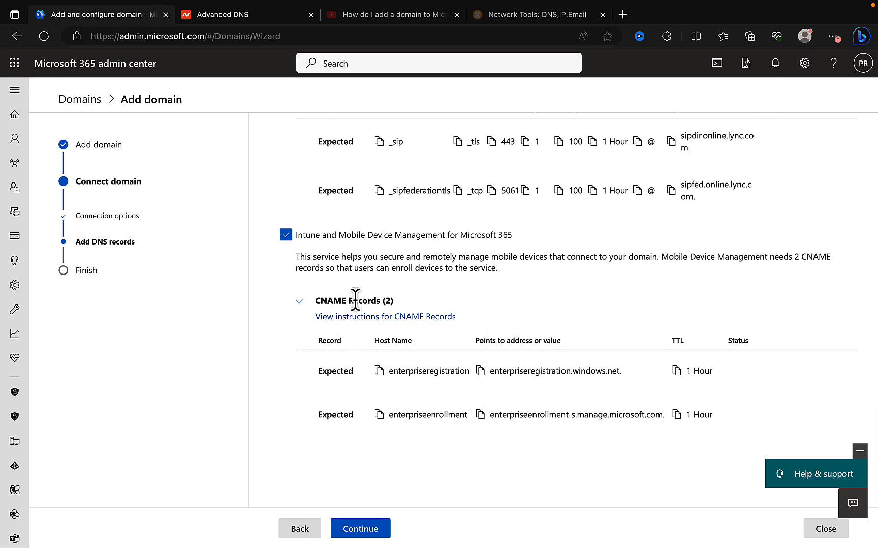
scroll(499, 329, up, 4)
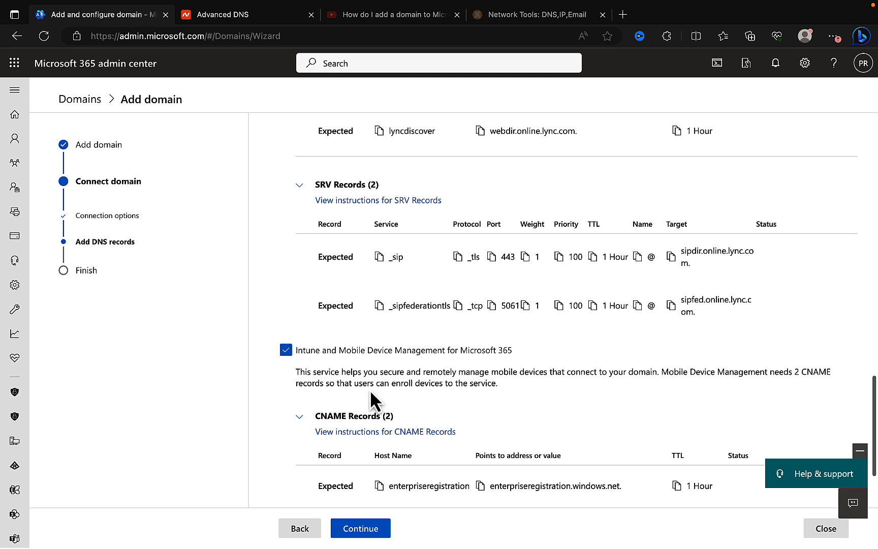
click(379, 305)
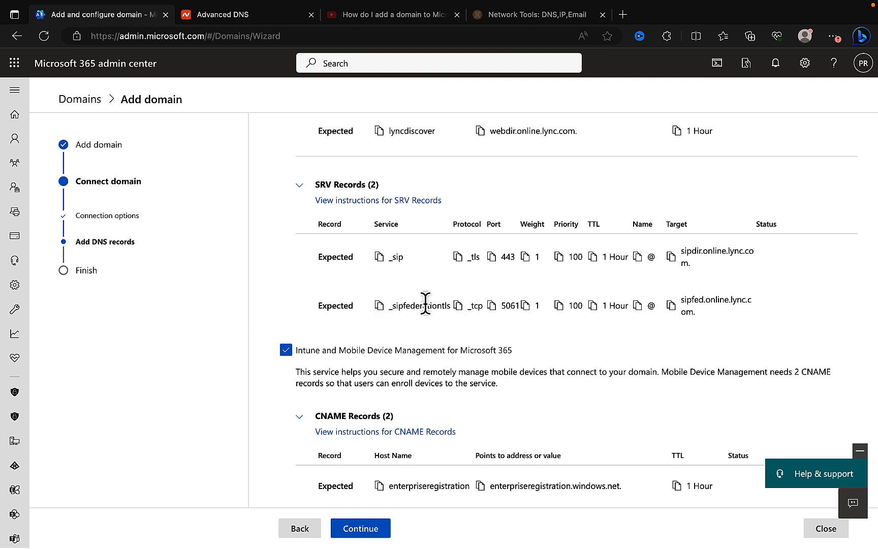
- Switch to Namecheap and add a new host record of type SRV Record with the service _sipfederationtls
click(236, 18)
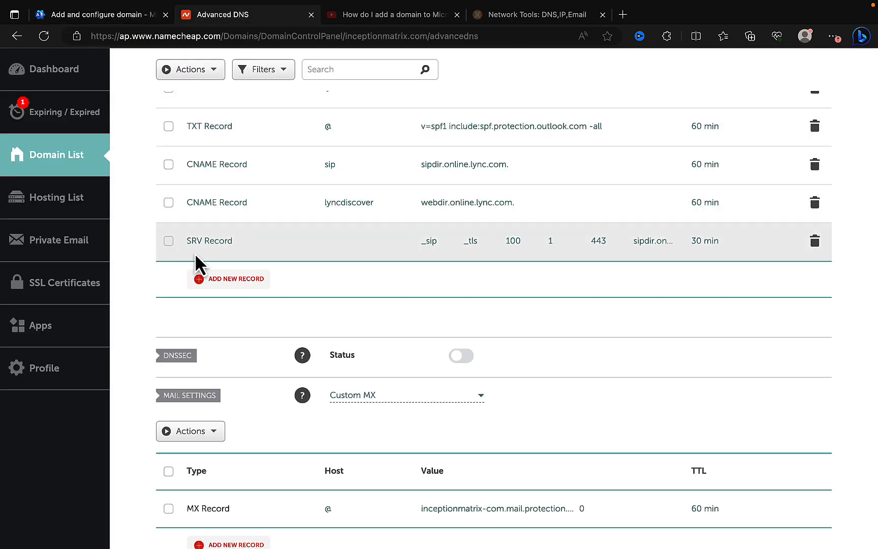
click(206, 279)
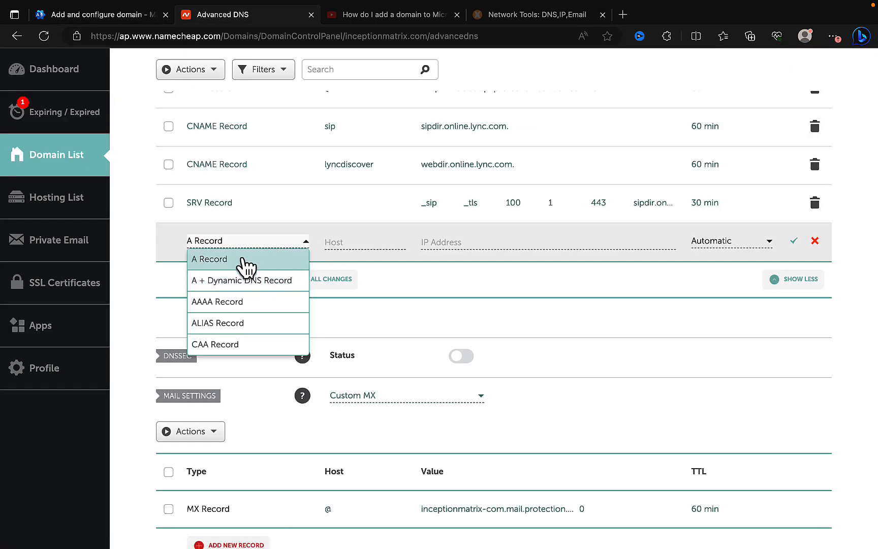
scroll(255, 332, down, 3)
click(225, 307)
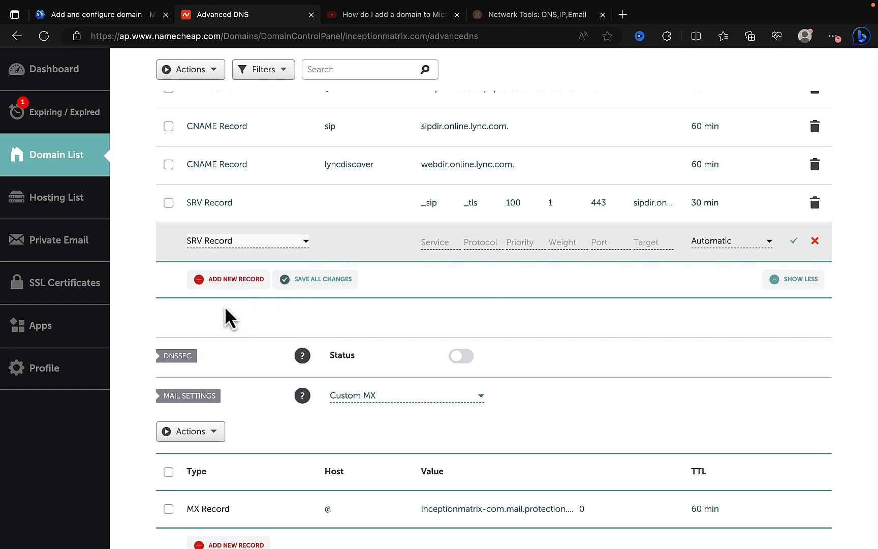
click(431, 242)
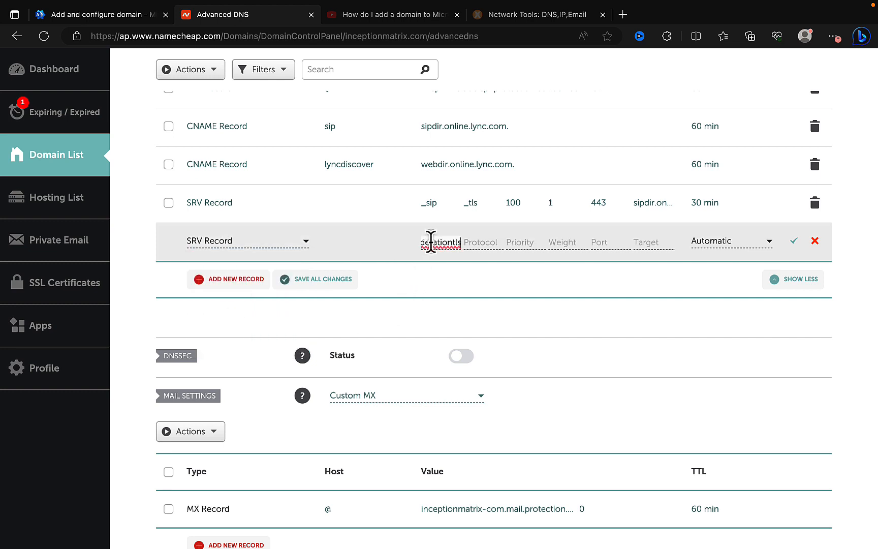
- Copy the protocol of the expected _sipfederationtls record from the Microsoft 365 admin center and enter _tcp as the protocol at Namecheap
click(482, 243)
click(124, 15)
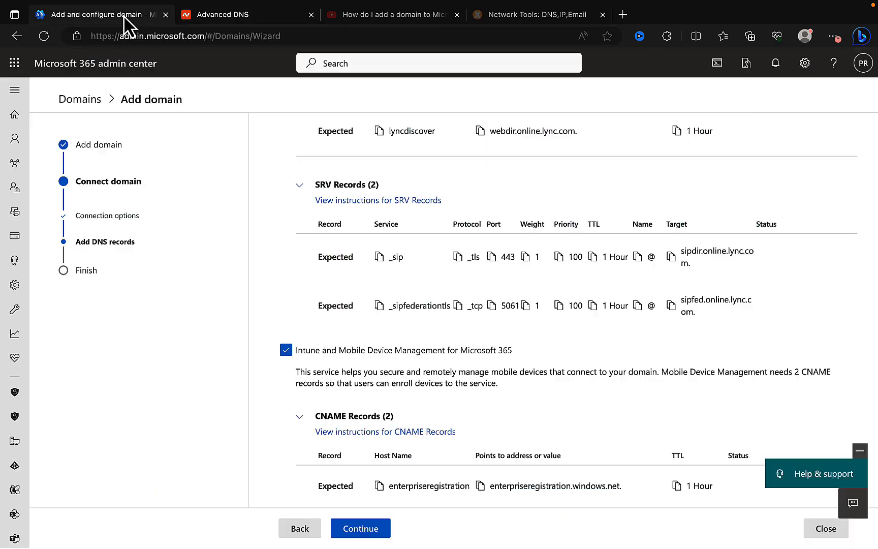
click(459, 305)
click(225, 16)
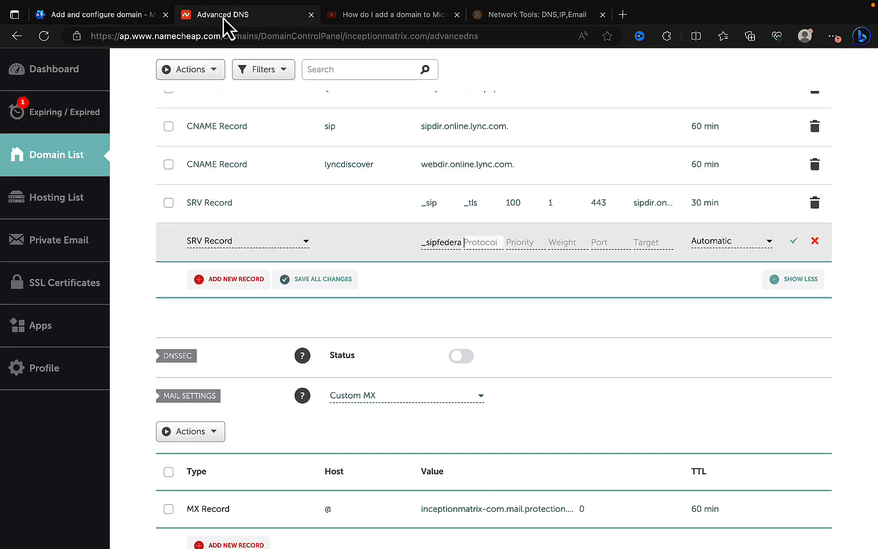
click(480, 240)
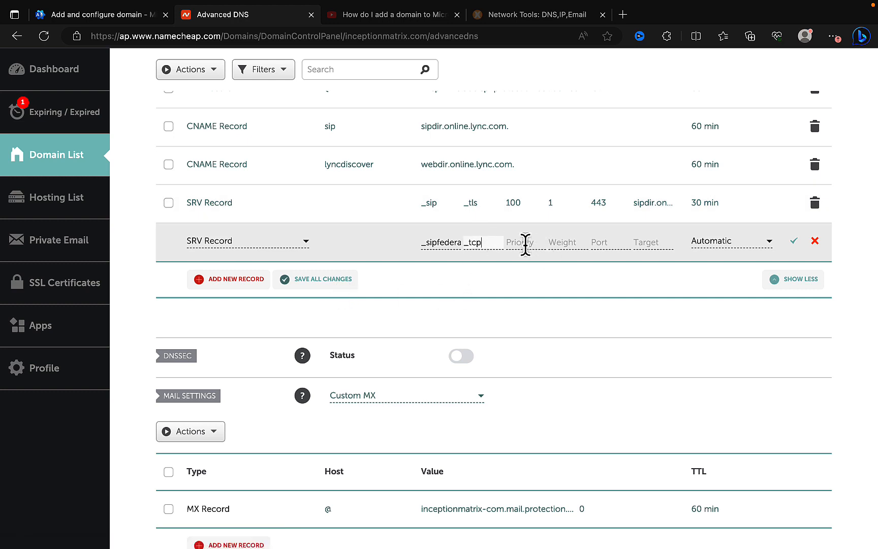
- Copy the priority of the expected _sipfederationtls record from the Microsoft 365 admin center and set the new Namecheap SRV record's priority to 100
click(138, 16)
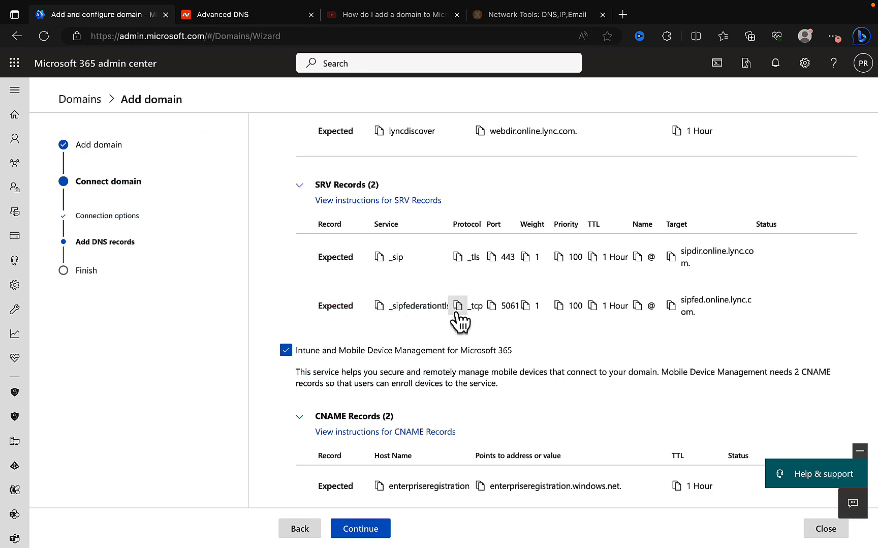
click(559, 305)
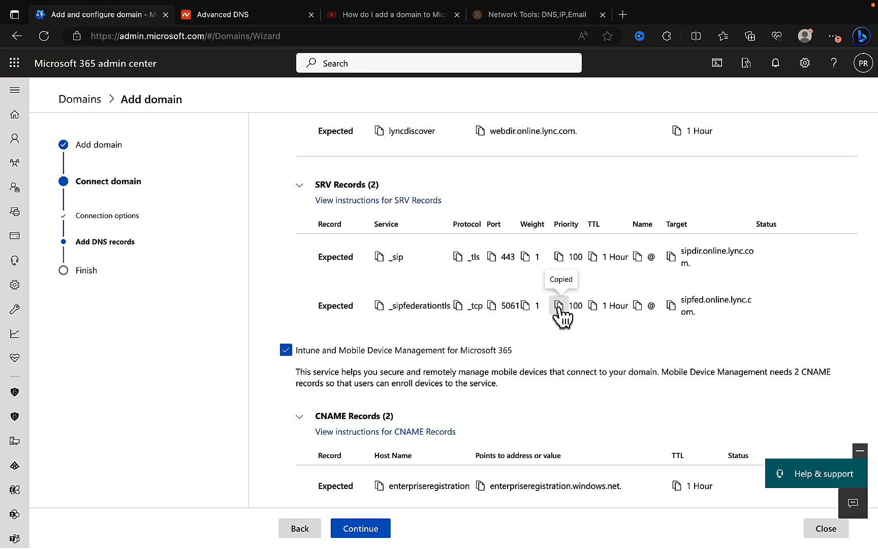
click(229, 17)
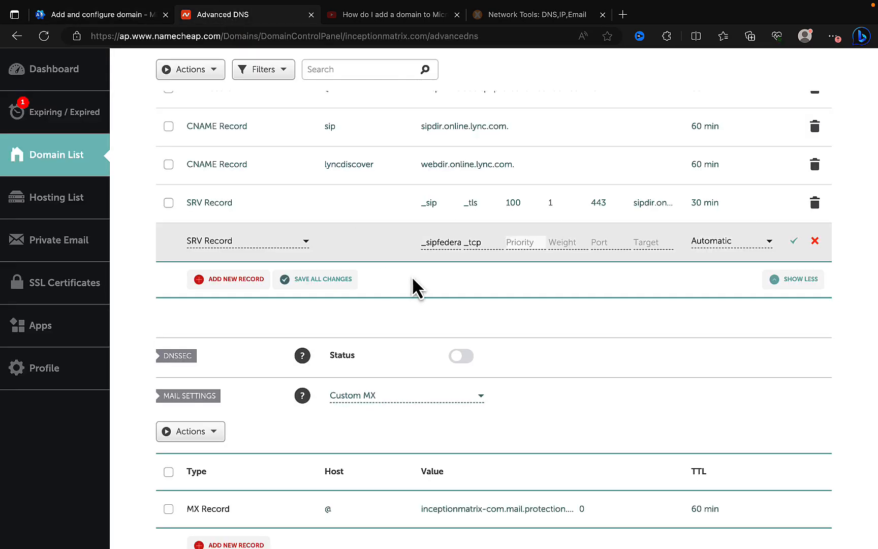
key(ctrl+v)
- Copy the weight of the expected _sipfederationtls record from the Microsoft 365 admin center and set the new Namecheap SRV record's weight to 1
click(567, 242)
click(136, 16)
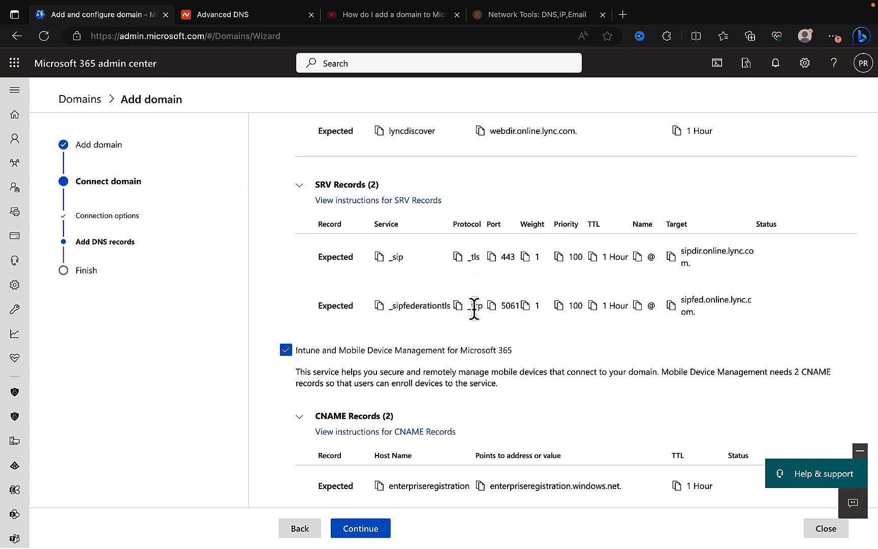
click(525, 305)
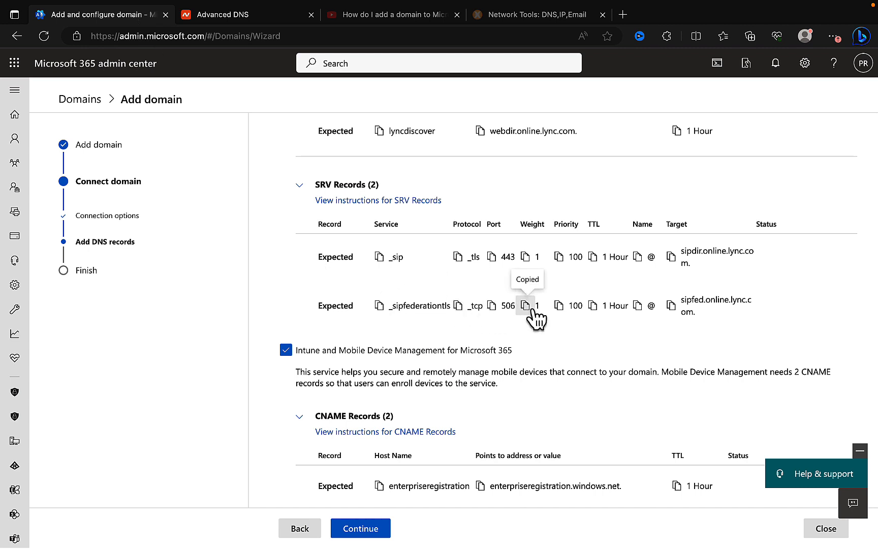
click(223, 16)
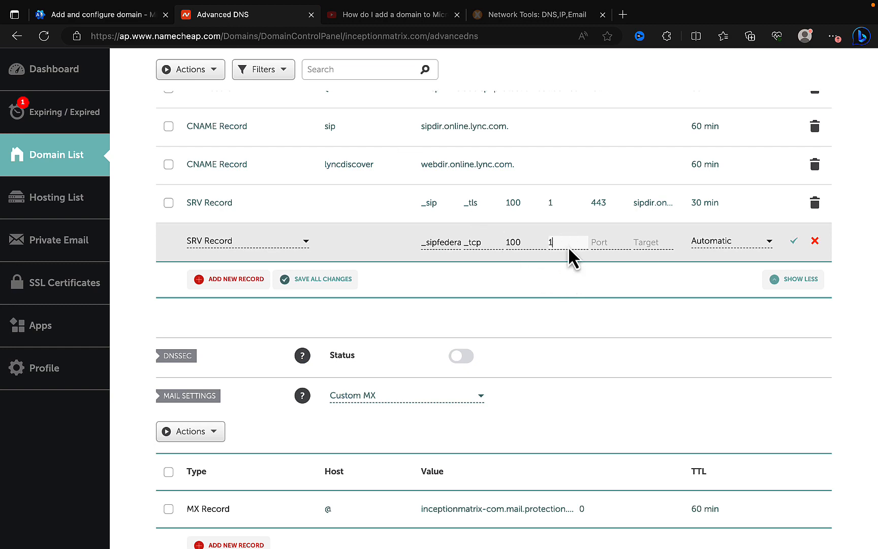
- Copy the port of the expected _sipfederationtls record from the Microsoft 365 admin center and set the new Namecheap SRV record's port to 5061
click(604, 242)
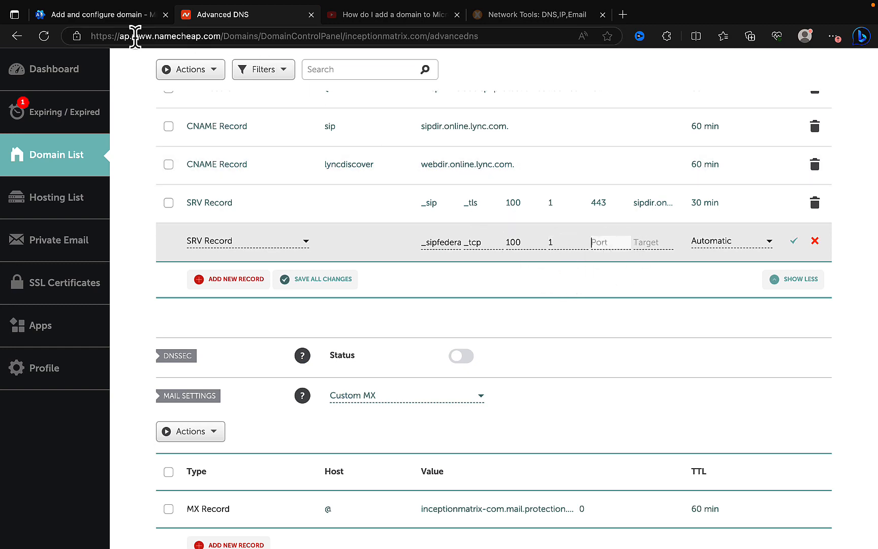
click(124, 14)
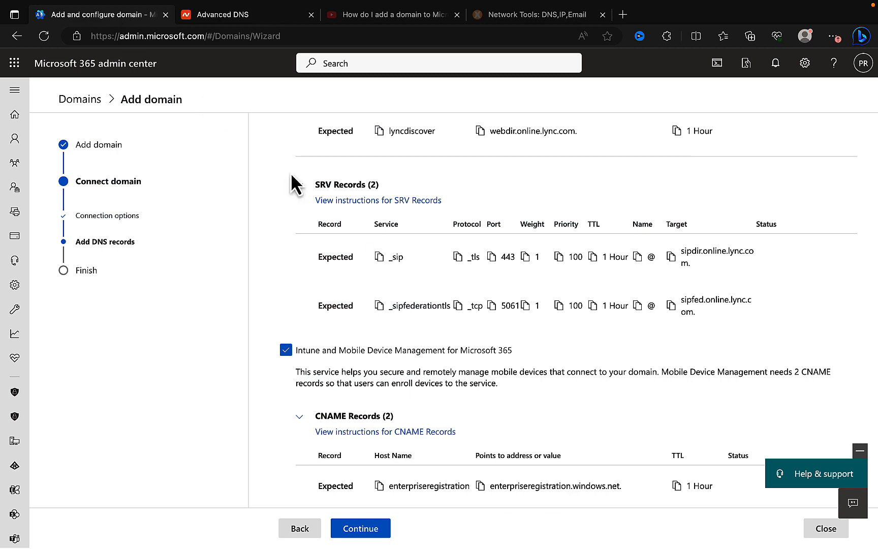
click(491, 305)
click(230, 18)
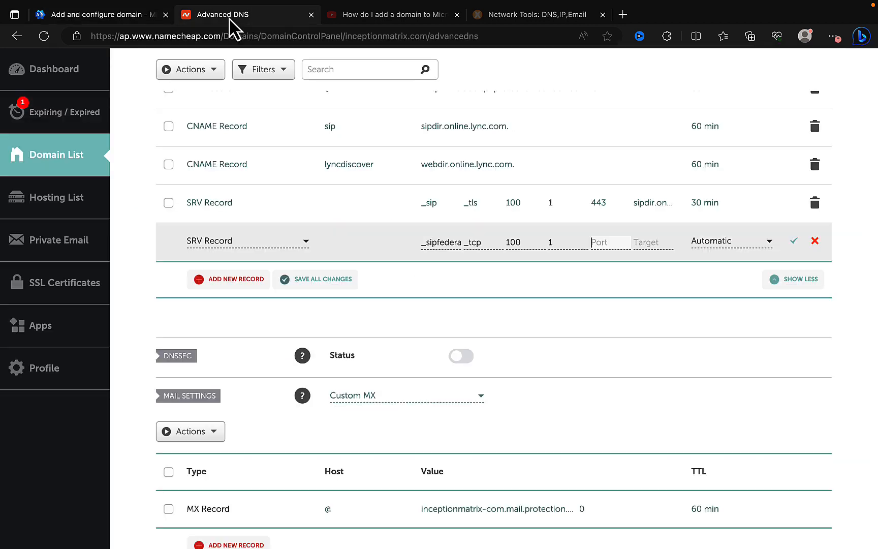
click(596, 241)
key(ctrl+v)
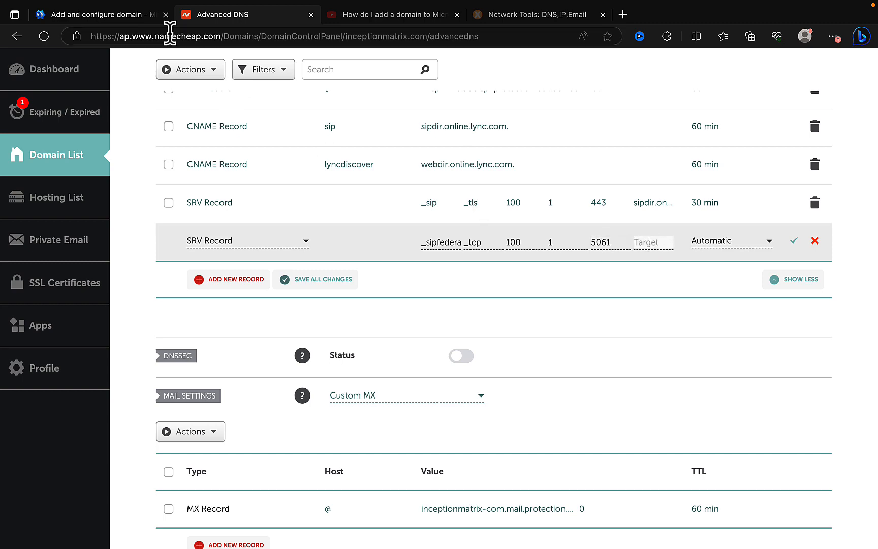
- Copy the expected _sipfederationtls record's target from the Microsoft 365 admin center, enter sipfed.online.lync.com. as the Namecheap SRV target, and compare it with the source
click(136, 14)
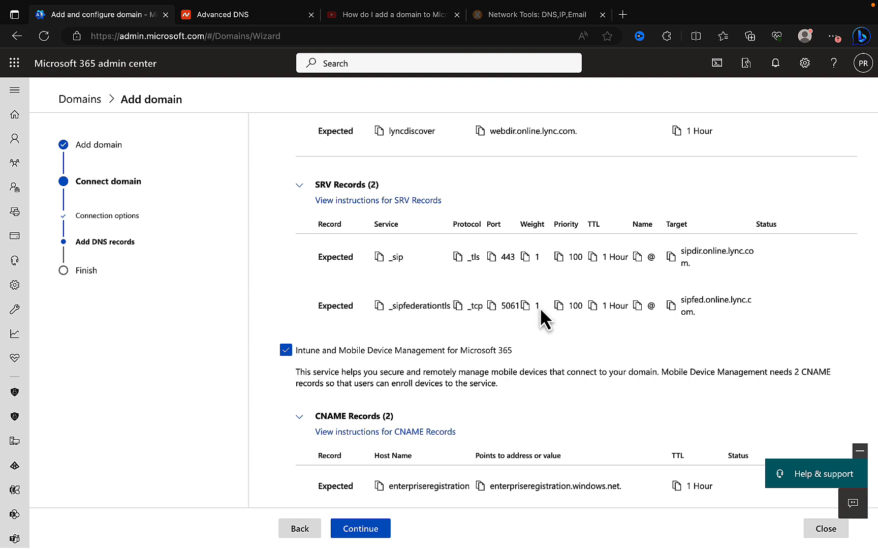
click(671, 306)
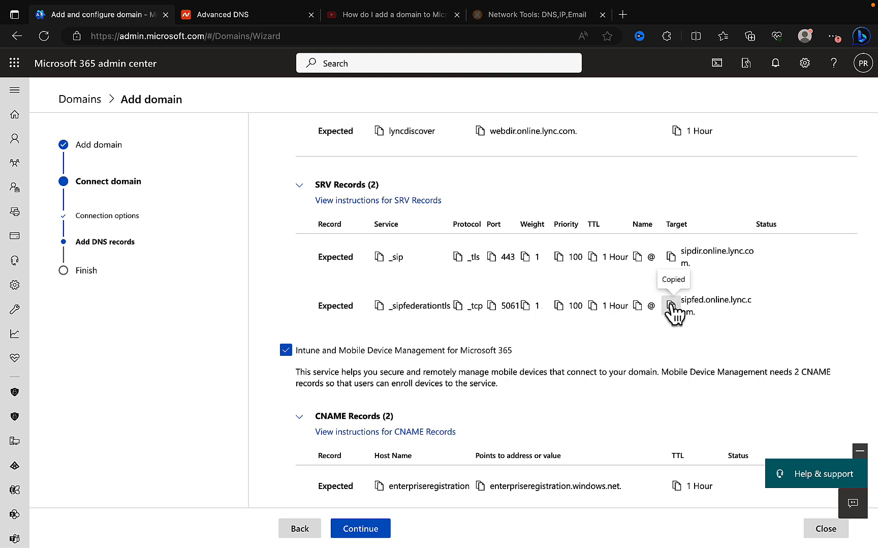
click(234, 17)
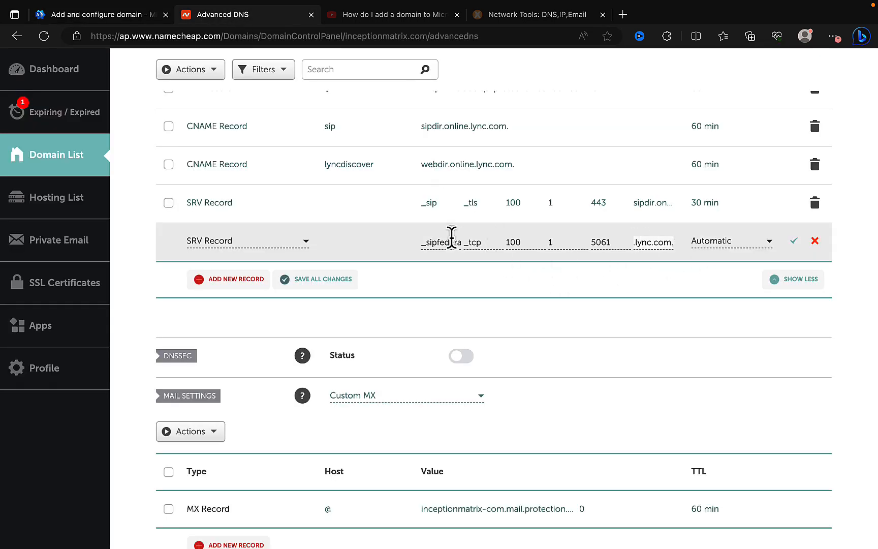
click(122, 15)
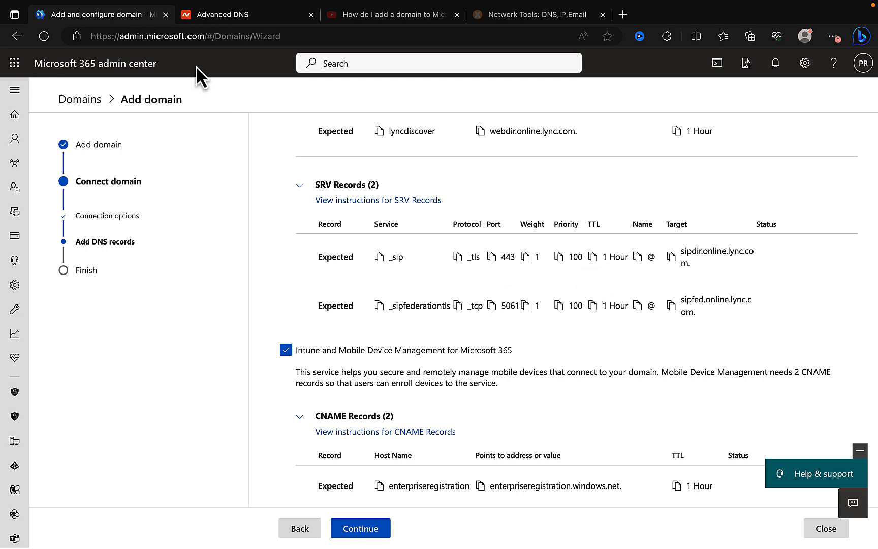
click(240, 17)
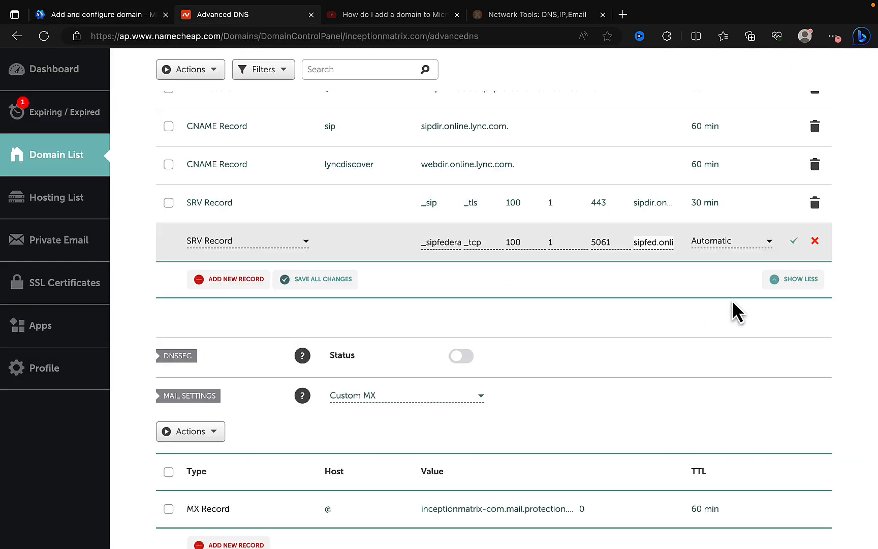
- Set the new _sipfederationtls SRV record's TTL to 60 min and save the record
click(769, 242)
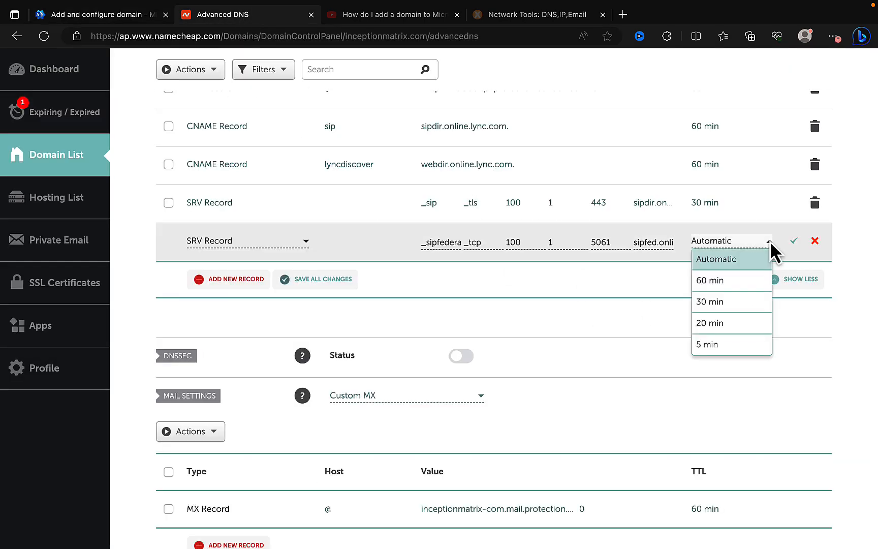
click(737, 281)
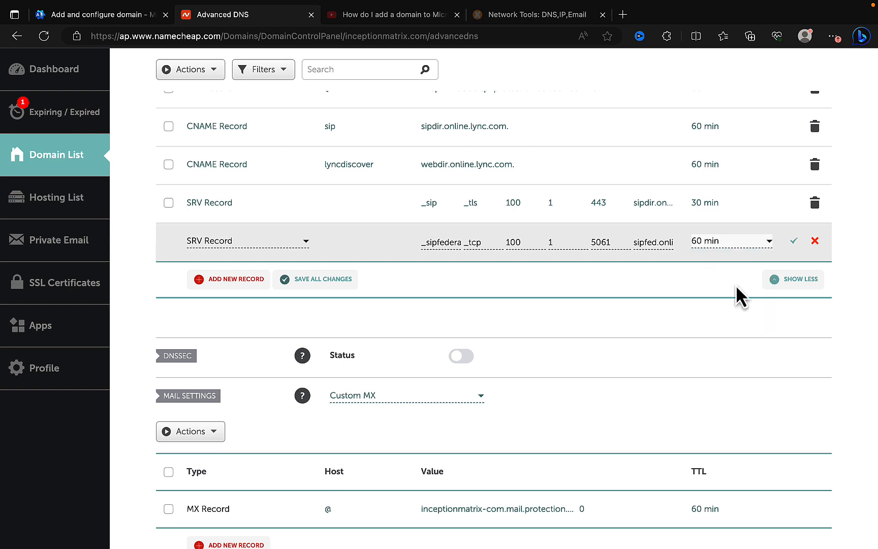
click(794, 241)
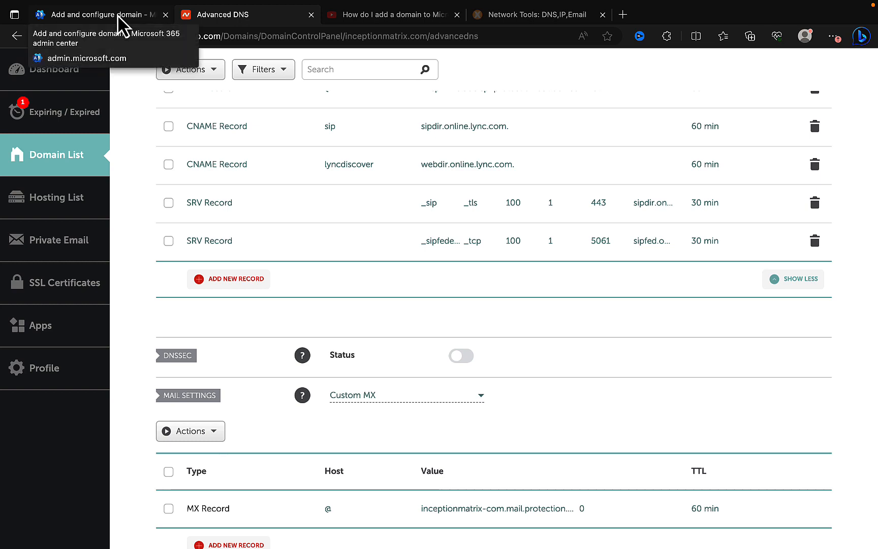
- Copy the enterpriseregistration host name from the Microsoft 365 admin center and add a Namecheap CNAME record with that host
click(118, 14)
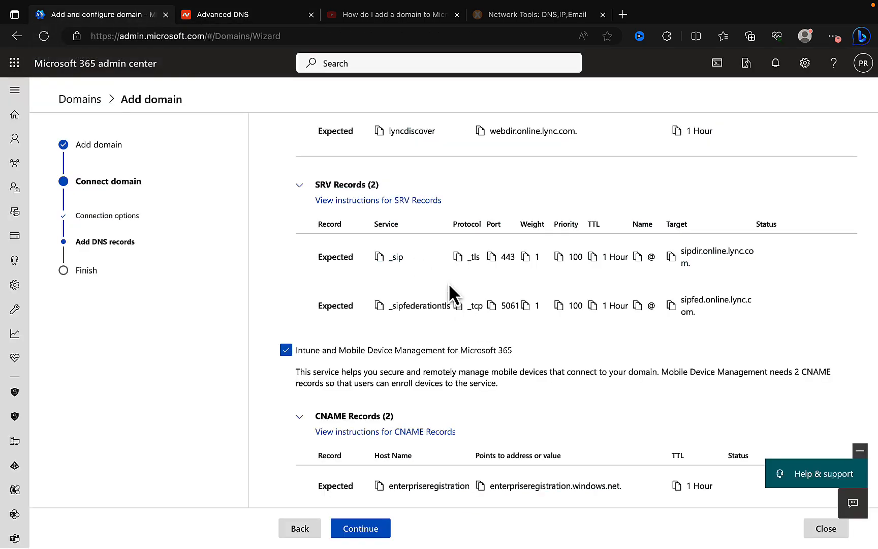
scroll(517, 322, down, 3)
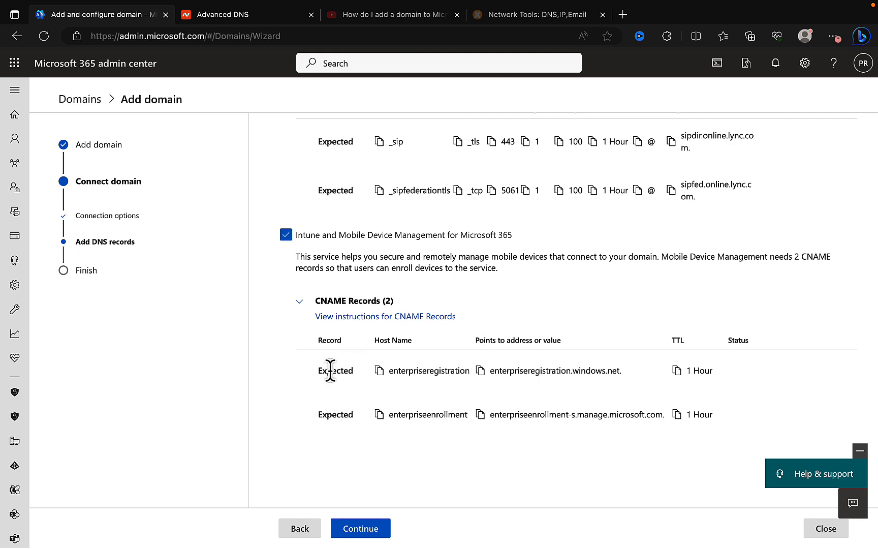
click(379, 373)
click(227, 16)
click(237, 280)
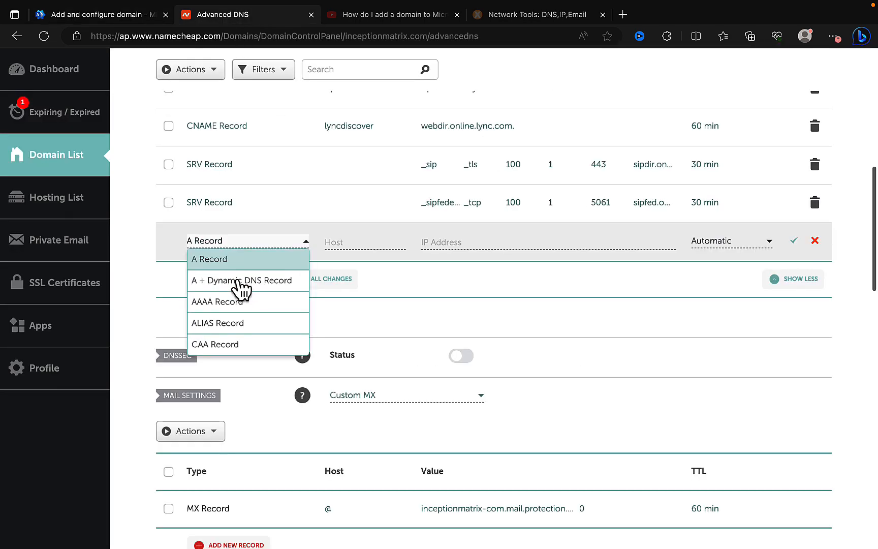
scroll(249, 305, down, 2)
click(245, 300)
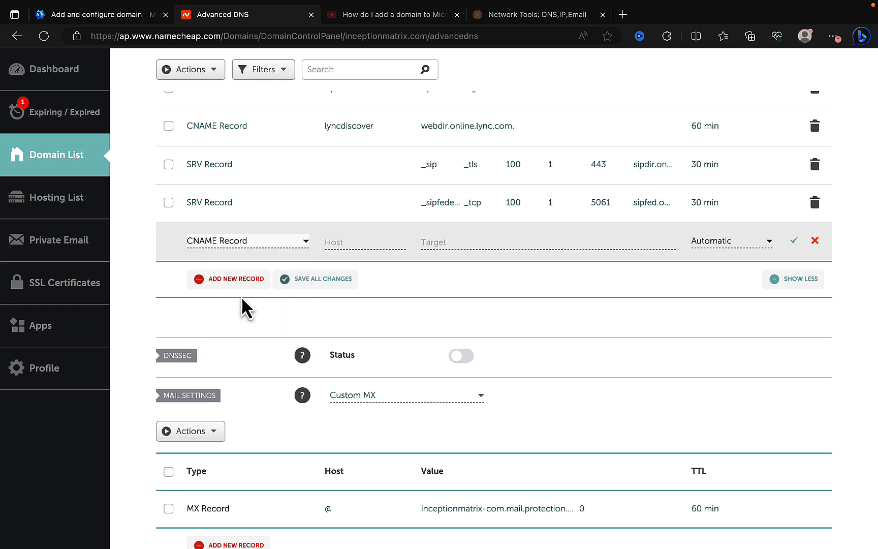
click(354, 242)
key(ctrl+v)
- Copy the enterpriseregistration record's address from the Microsoft 365 admin center and enter enterpriseregistration.windows.net. as the Namecheap CNAME target
click(446, 242)
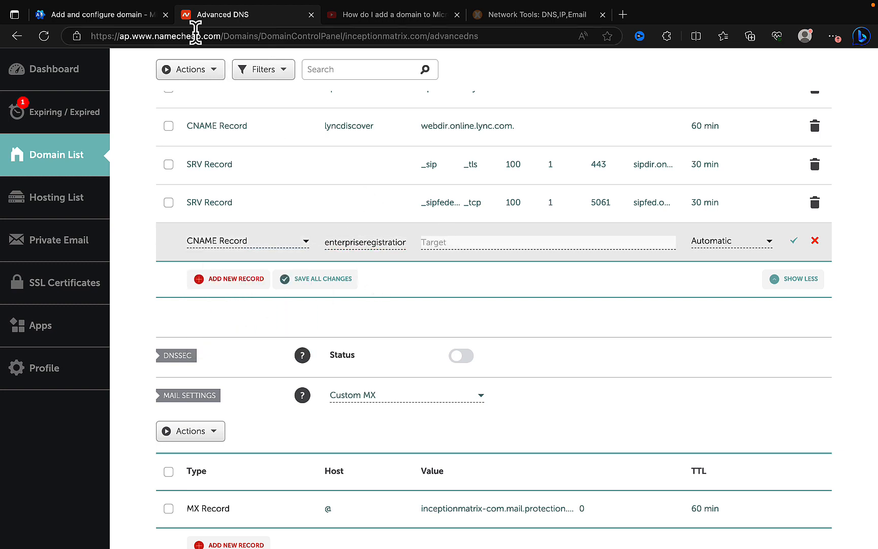
click(133, 15)
click(481, 370)
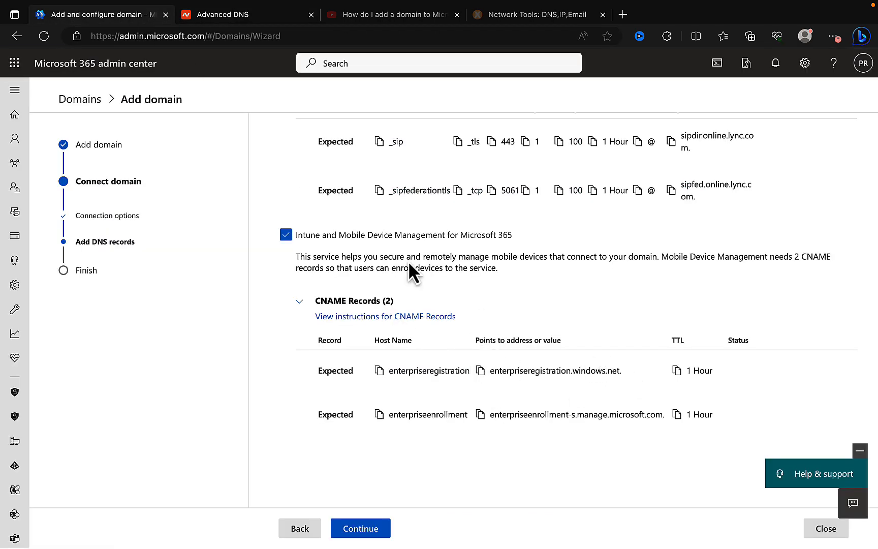
click(225, 16)
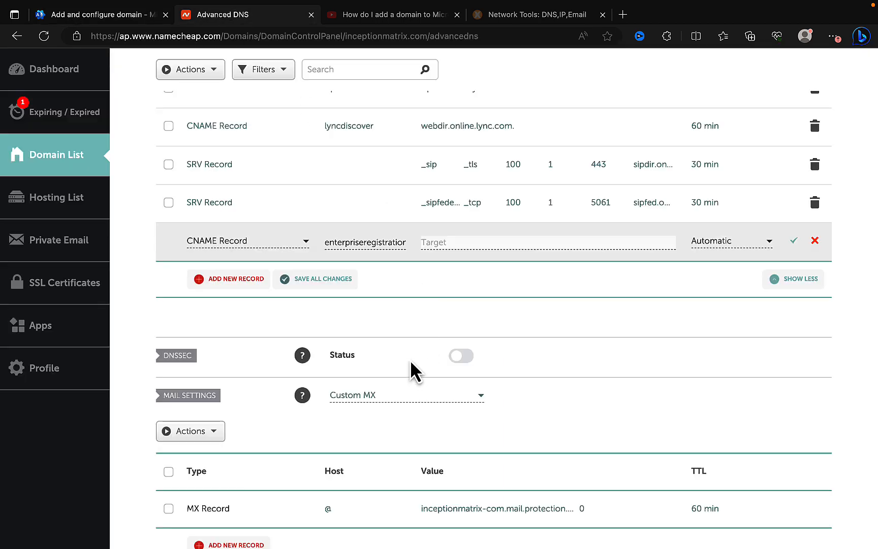
key(ctrl+v)
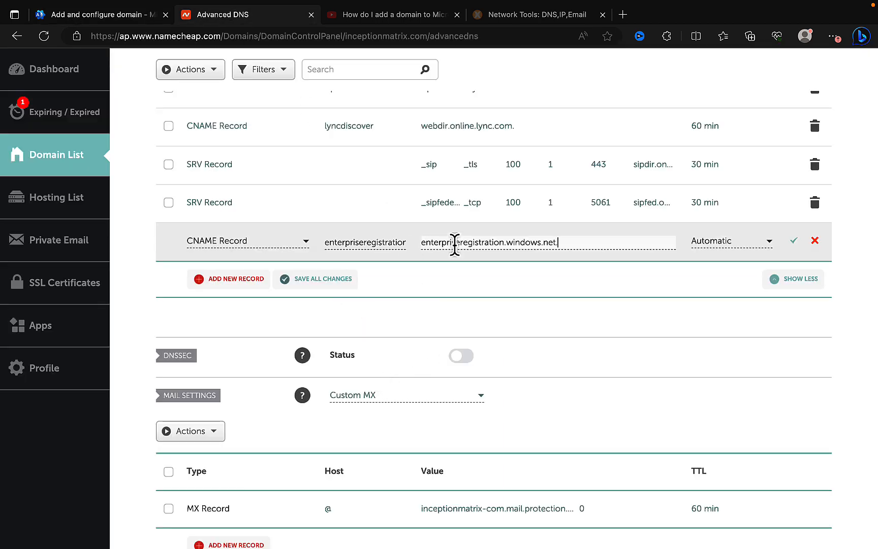
- Set the enterpriseregistration CNAME record's TTL to 60 min and save the record
click(736, 245)
click(739, 276)
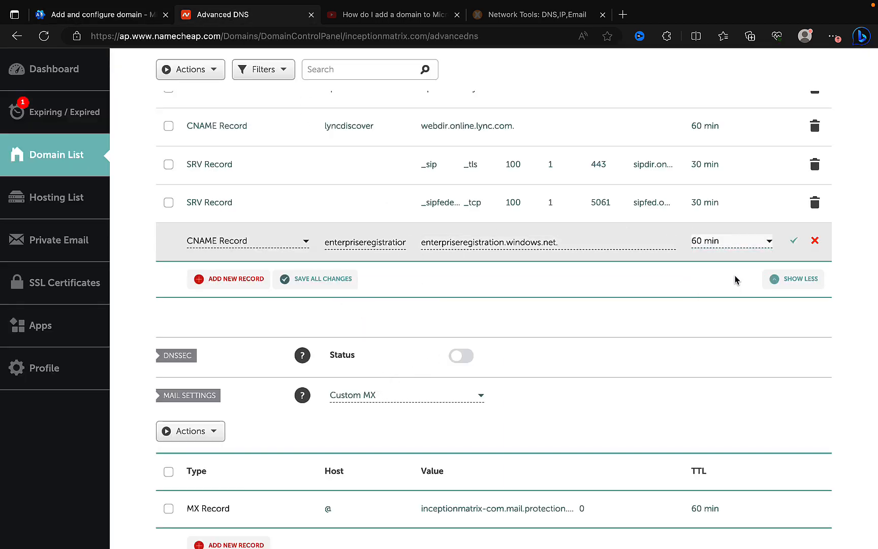
click(795, 243)
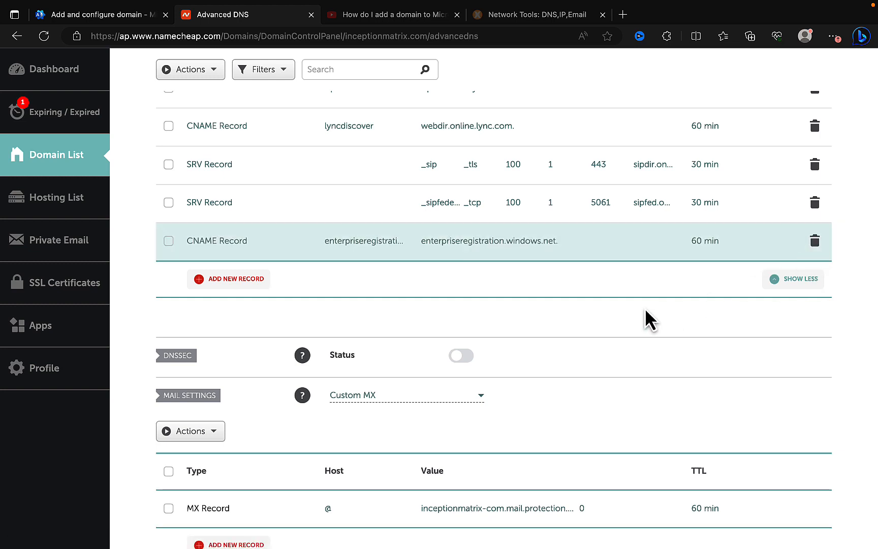
- Copy the enterpriseenrollment host name from the Microsoft 365 admin center and add a Namecheap CNAME record with that host
click(129, 19)
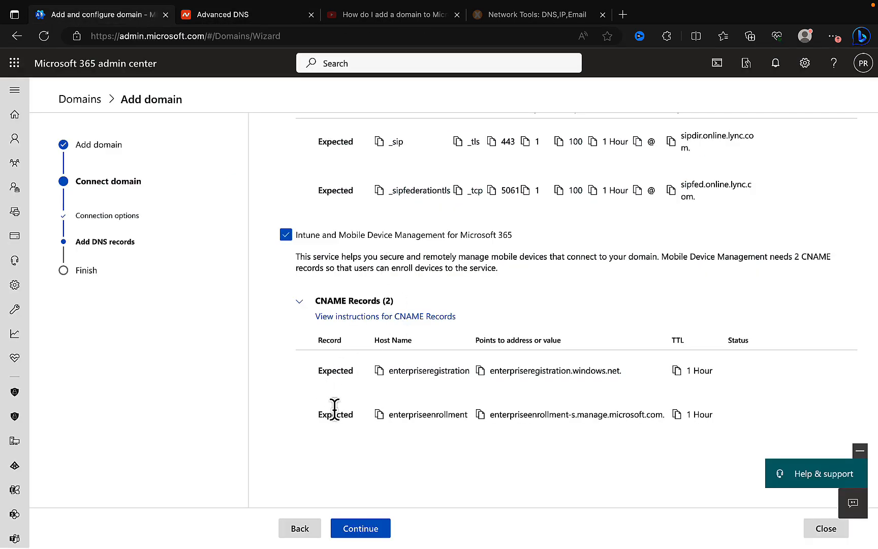
click(381, 415)
click(221, 15)
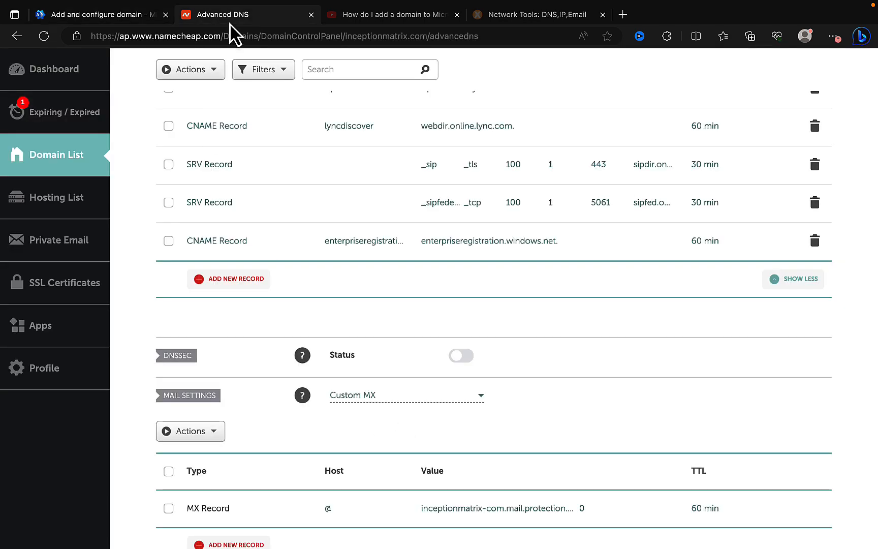
click(235, 278)
scroll(247, 314, down, 2)
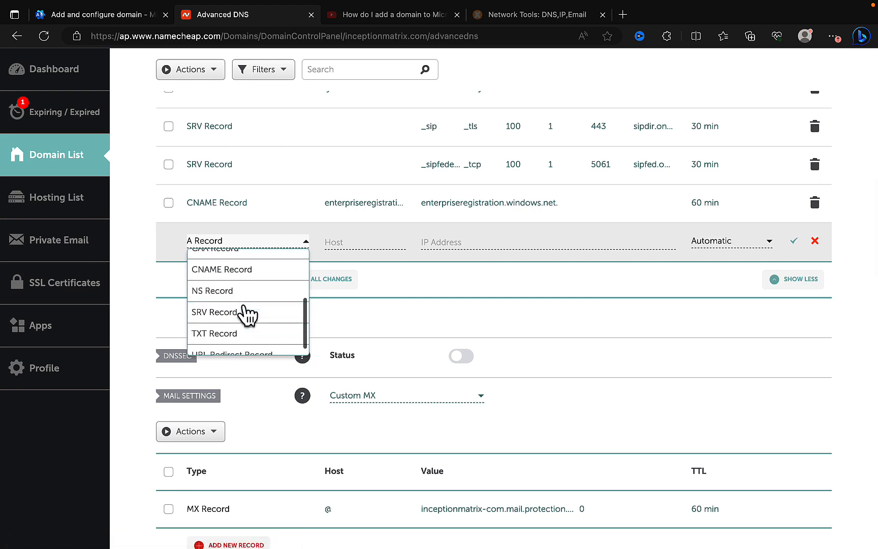
click(249, 271)
click(356, 243)
key(ctrl+v)
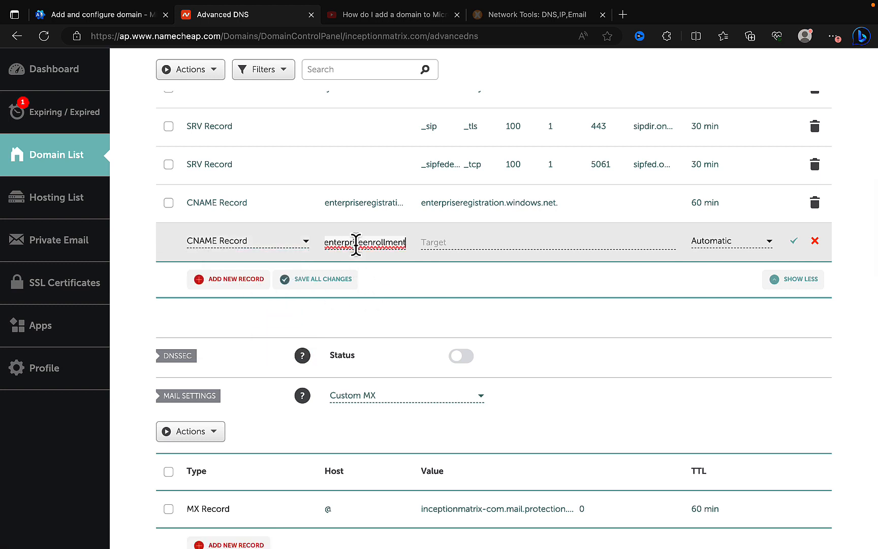
- Copy the enterpriseenrollment record's address from the Microsoft 365 admin center, enter enterpriseenrollment-s.manage.microsoft.com. as the Namecheap CNAME target, and compare it with the source
click(452, 242)
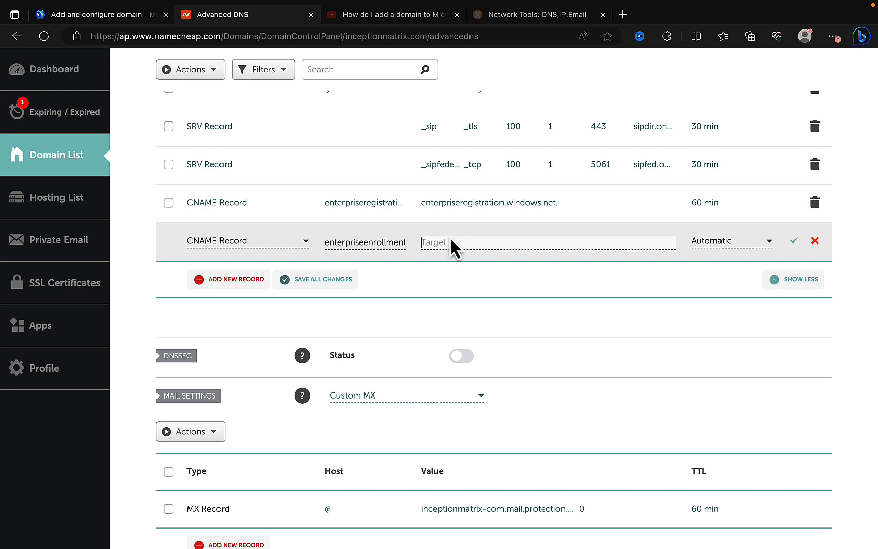
click(115, 17)
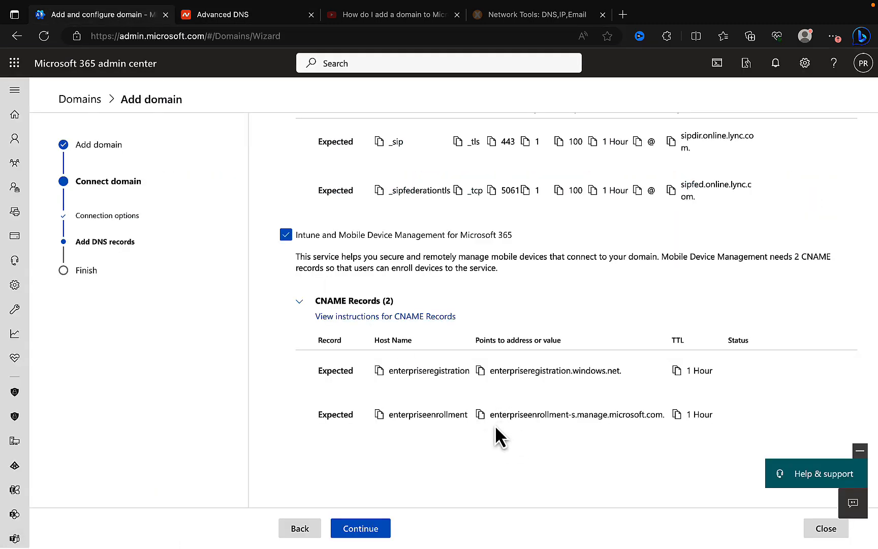
click(480, 414)
click(236, 18)
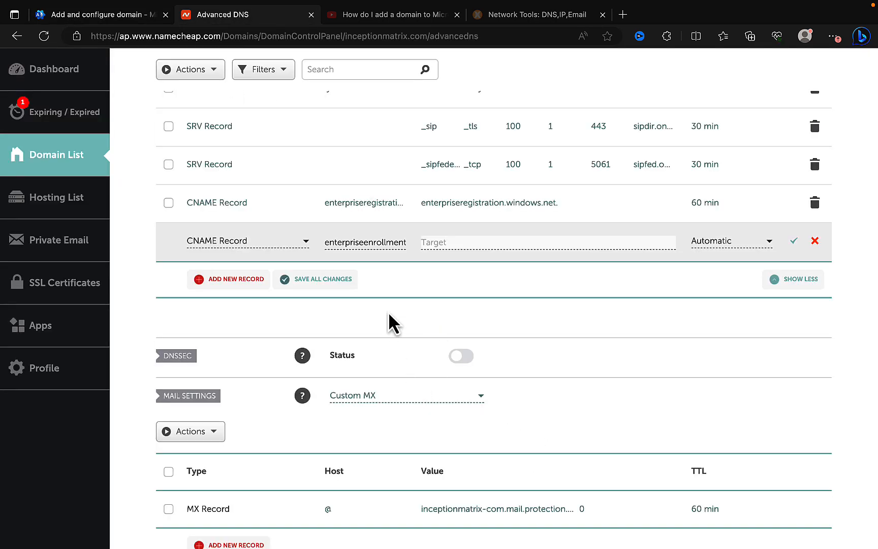
key(ctrl+v)
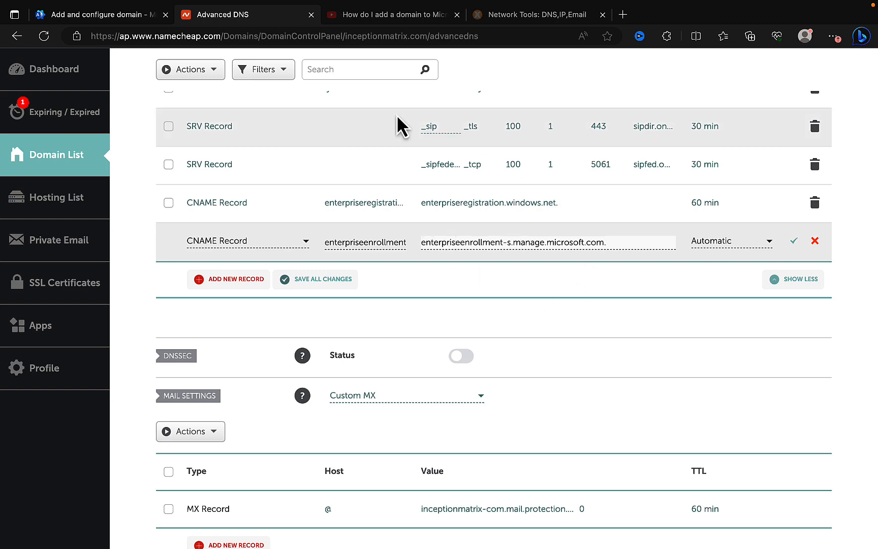
click(128, 20)
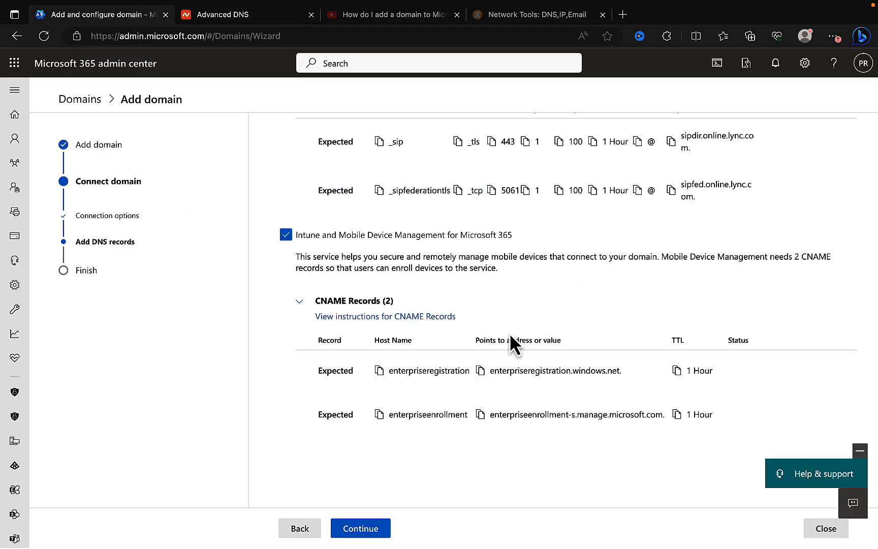
click(263, 17)
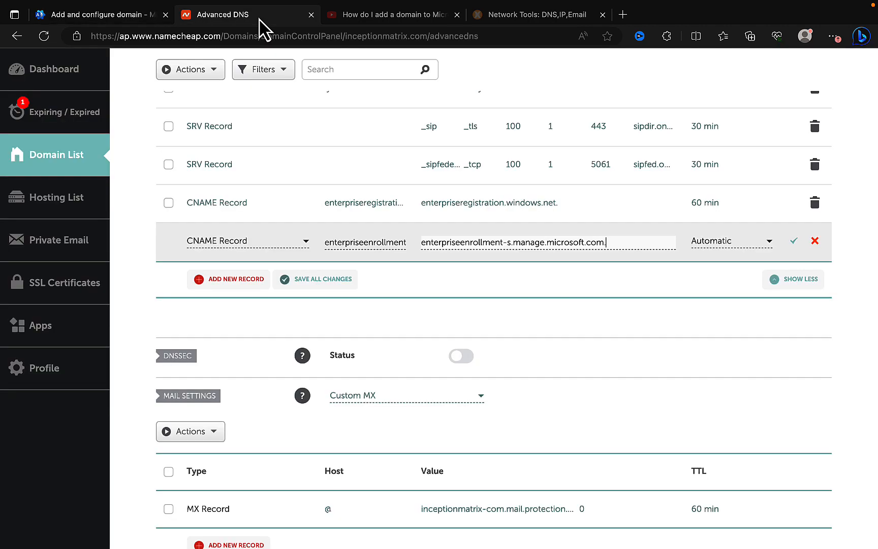
- Set the enterpriseenrollment CNAME record's TTL to 60 min and save the record
click(731, 247)
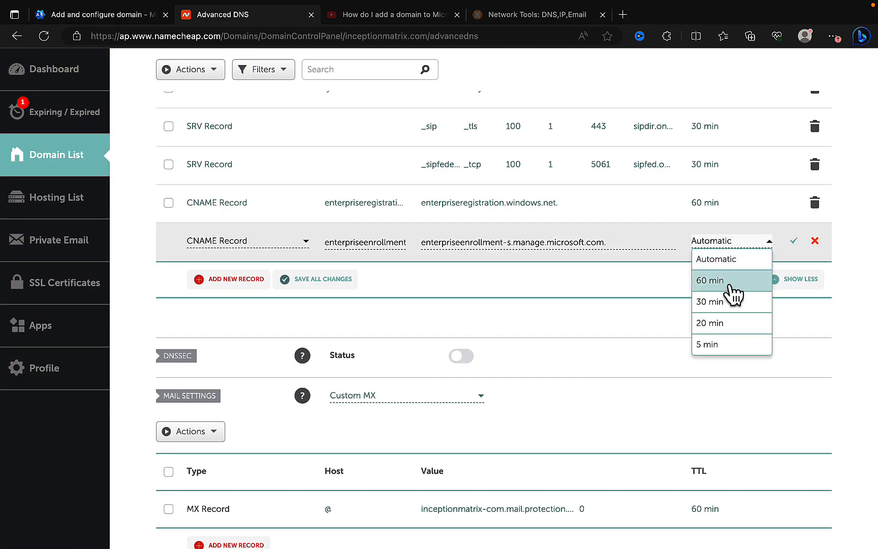
click(731, 282)
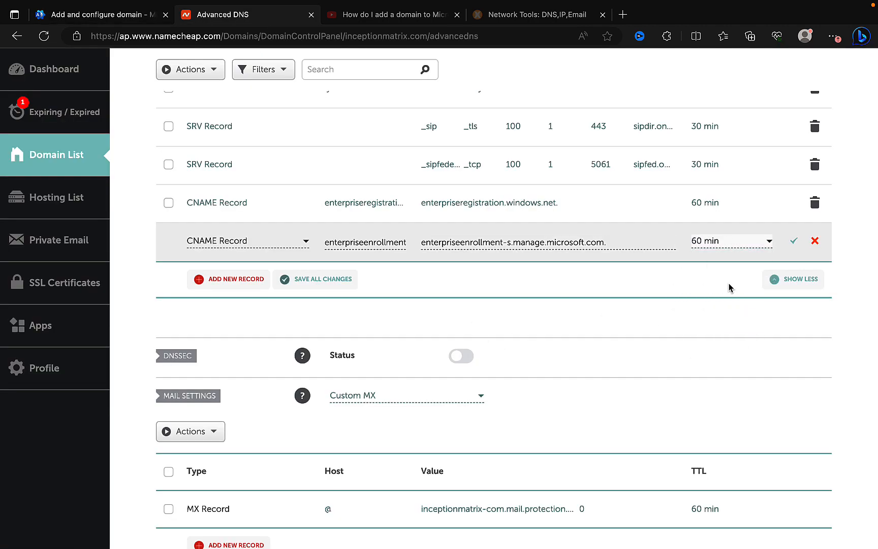
click(794, 242)
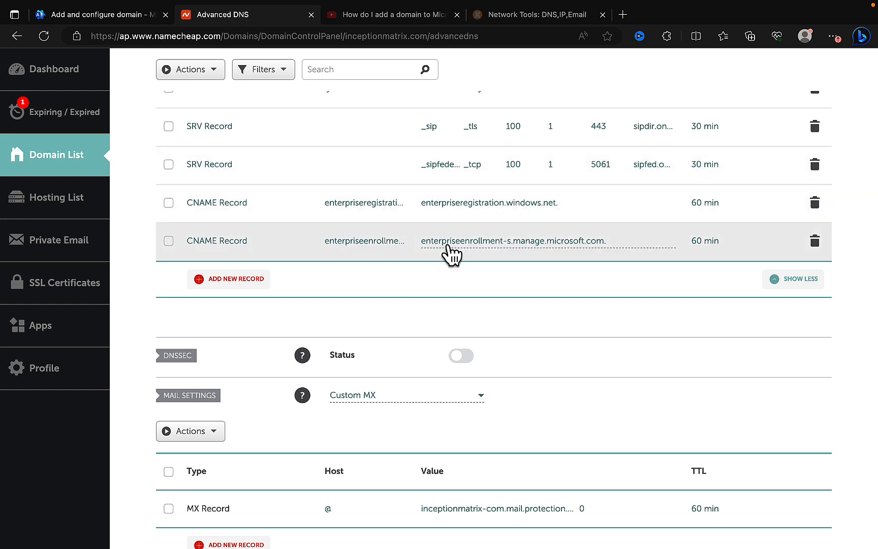
- Review the added Namecheap records against the expected DNS records in the Microsoft 365 admin center and continue the domain wizard past Add DNS records
scroll(393, 217, up, 2)
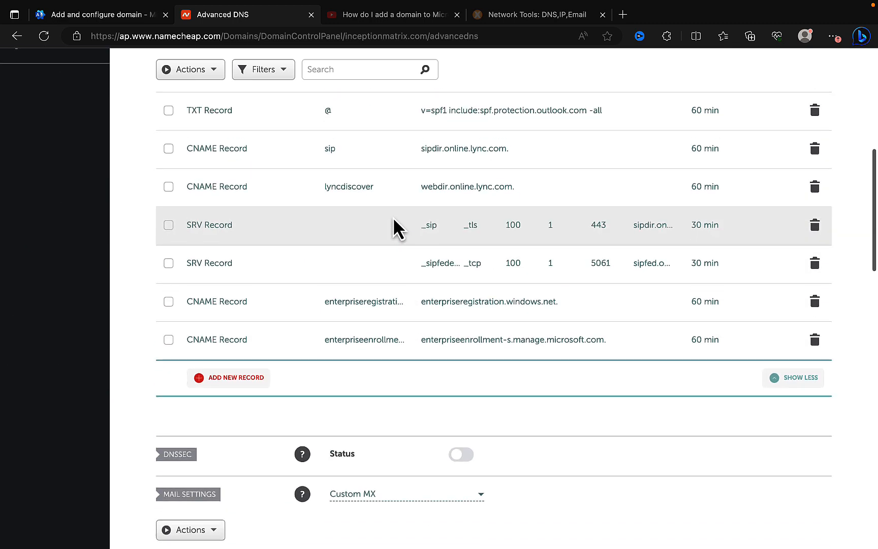
scroll(342, 225, down, 2)
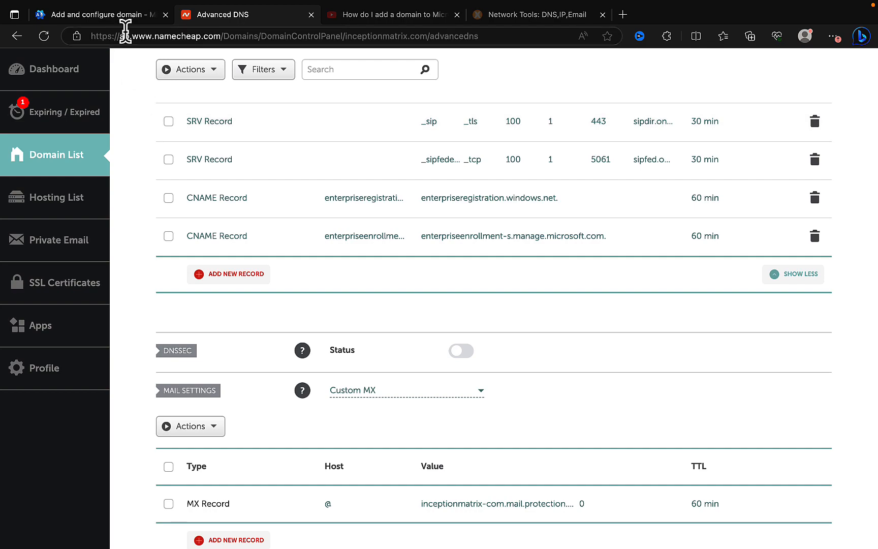
click(111, 14)
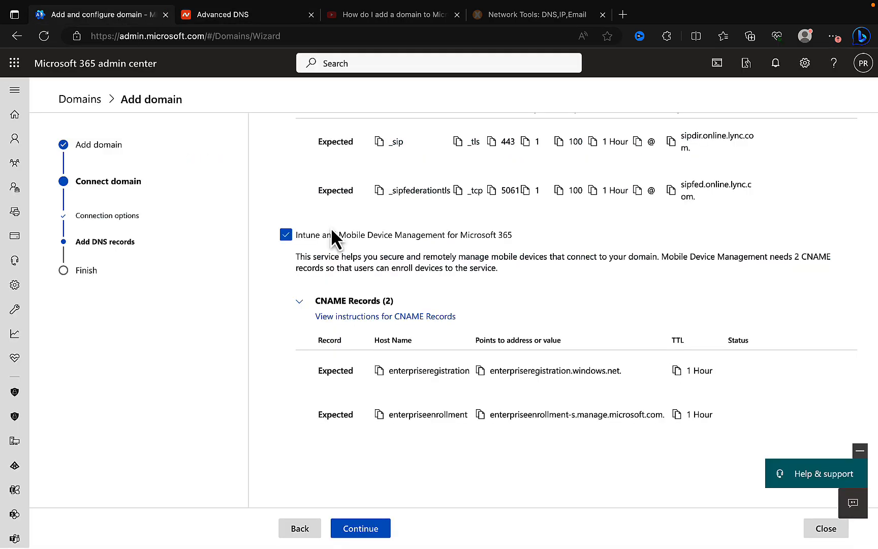
scroll(464, 318, up, 2)
scroll(460, 309, up, 15)
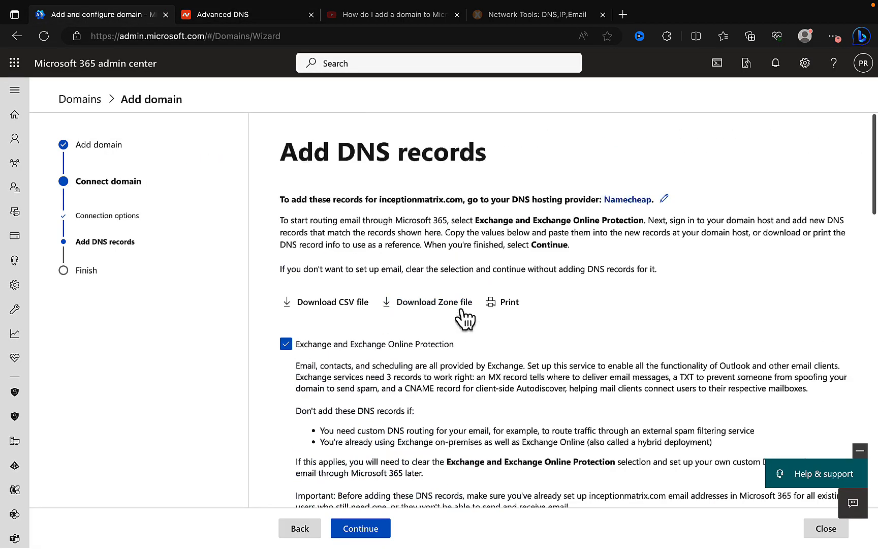
scroll(462, 317, down, 5)
scroll(463, 318, down, 10)
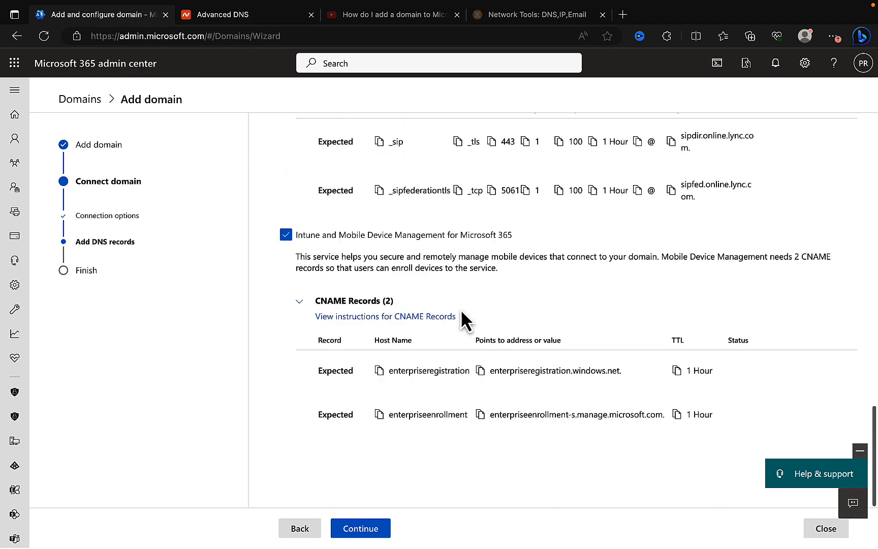
click(362, 530)
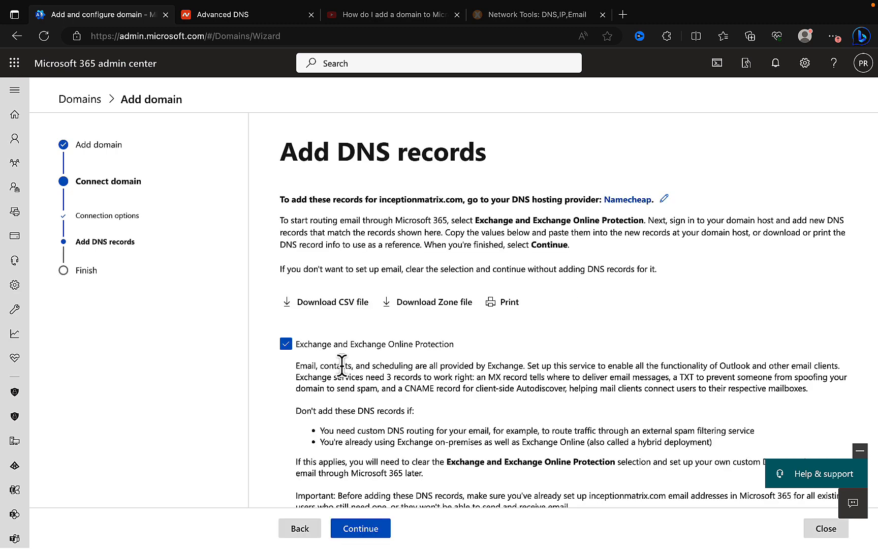
scroll(558, 357, down, 1)
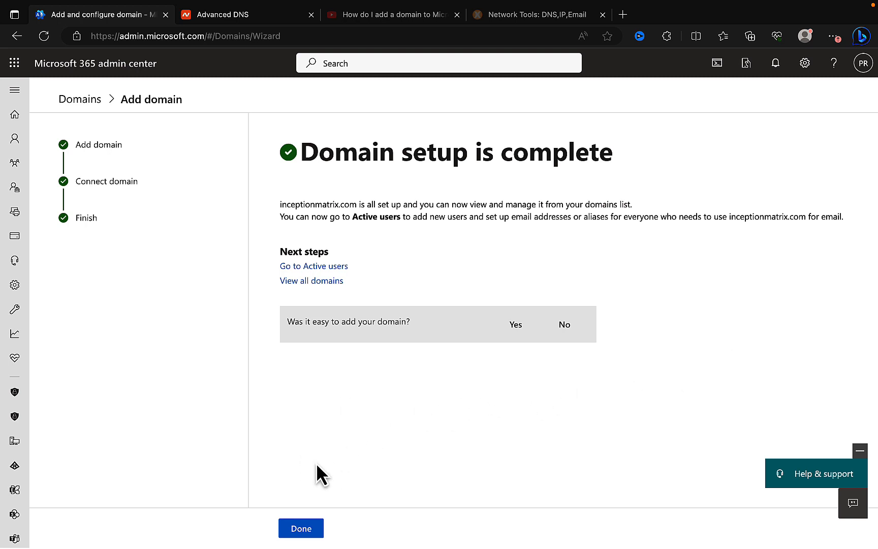
- Close the completed domain setup wizard and open the list of active users
click(303, 529)
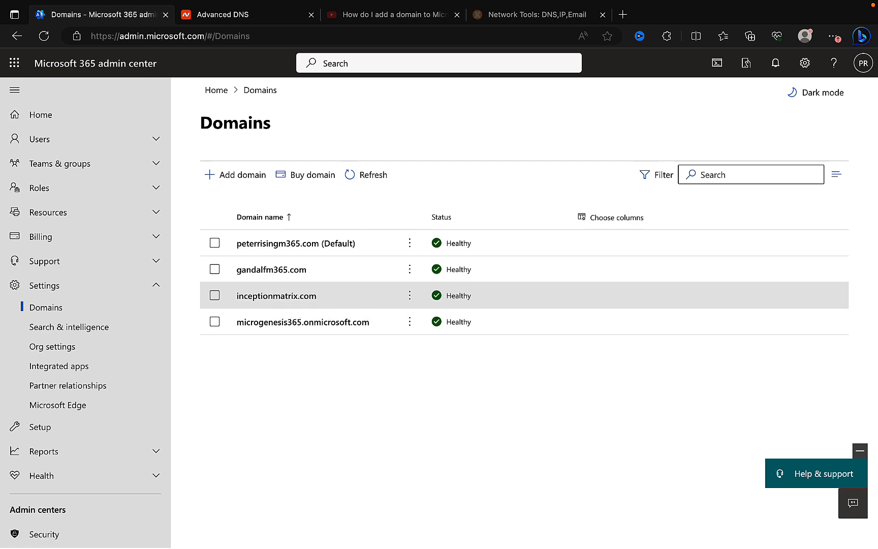
click(154, 140)
click(70, 162)
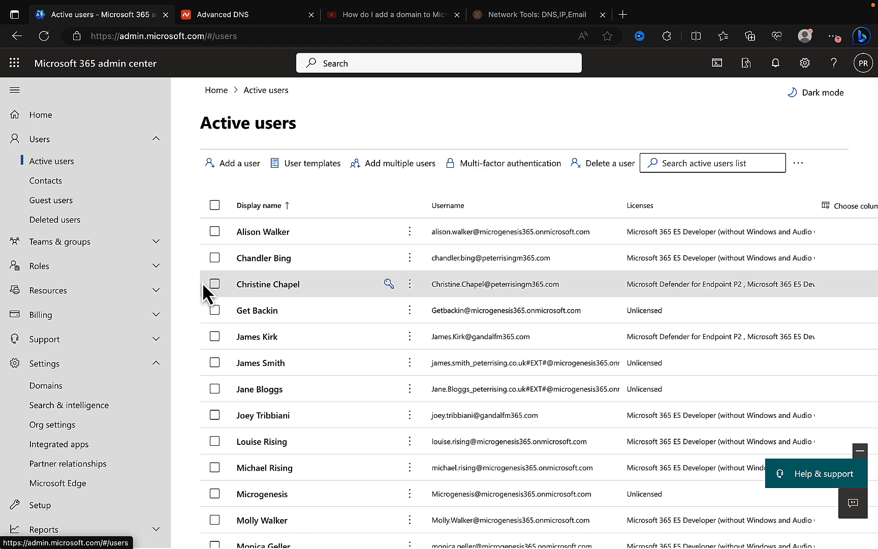
- Change the domain of the third listed user's primary email address and username to inceptionmatrix.com, save the change, and close the user's details
click(264, 286)
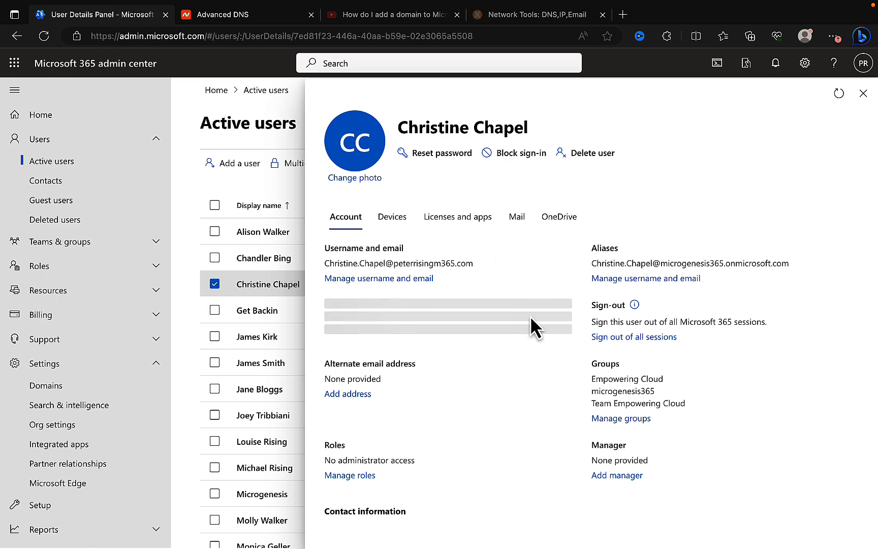
click(643, 282)
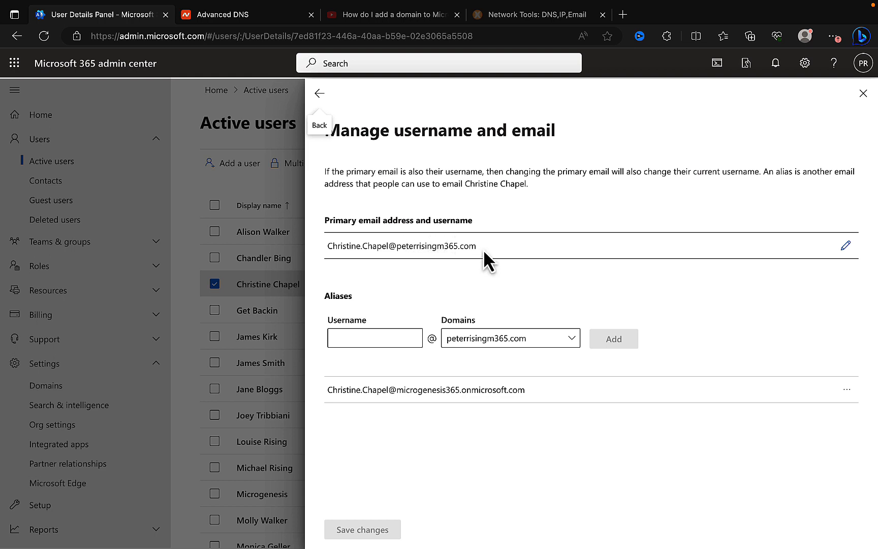
click(845, 245)
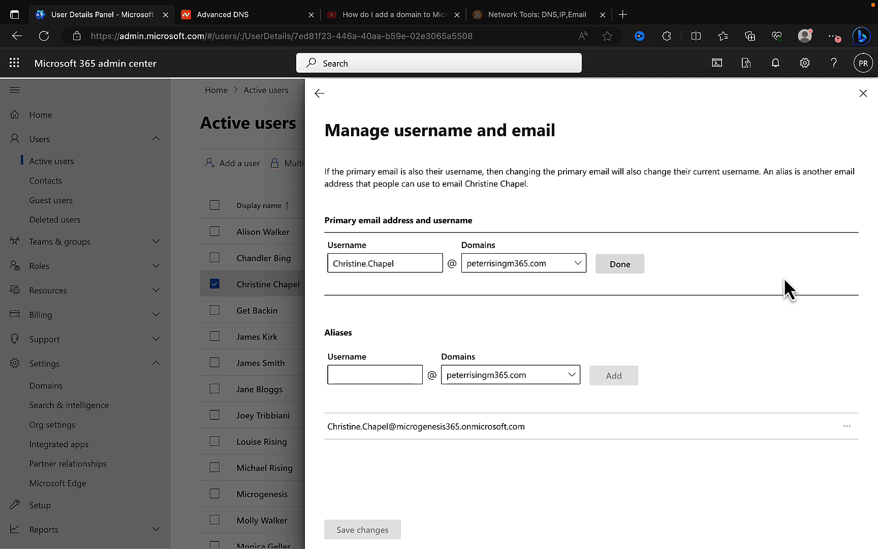
click(580, 265)
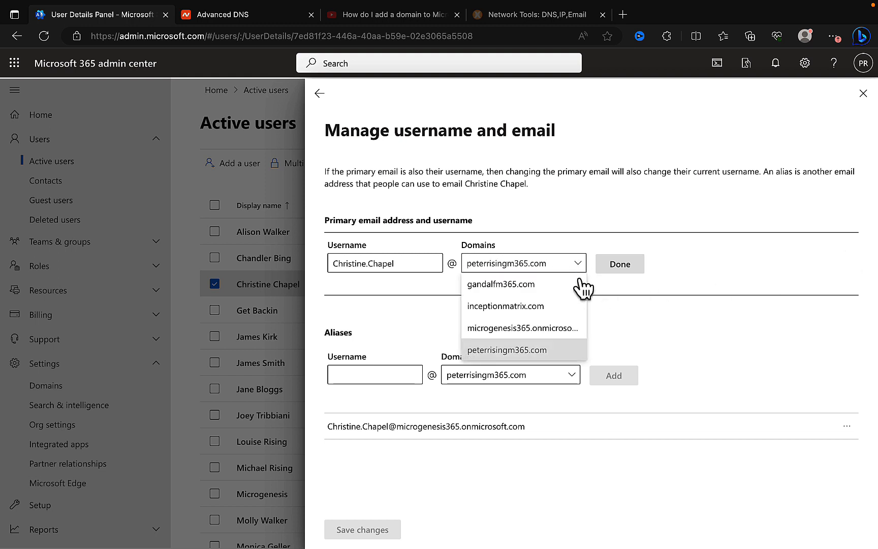
click(511, 313)
click(630, 268)
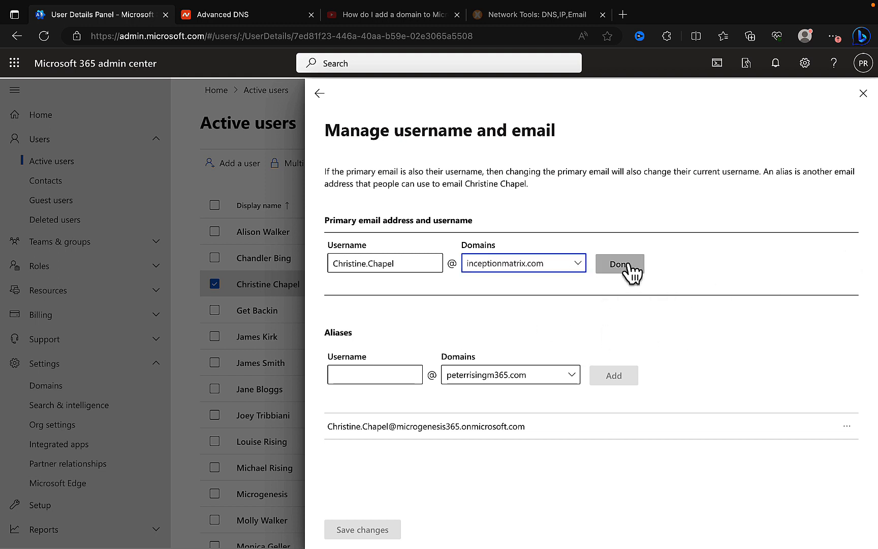
click(368, 533)
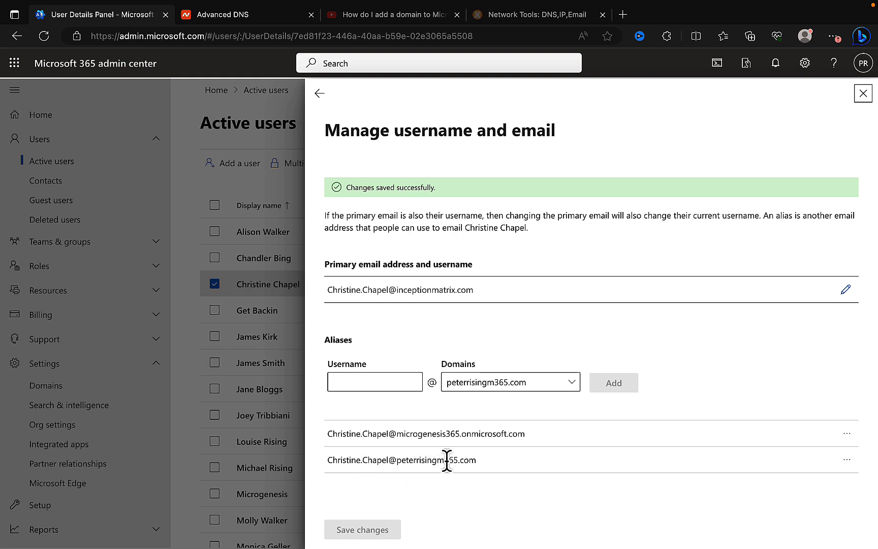
click(863, 93)
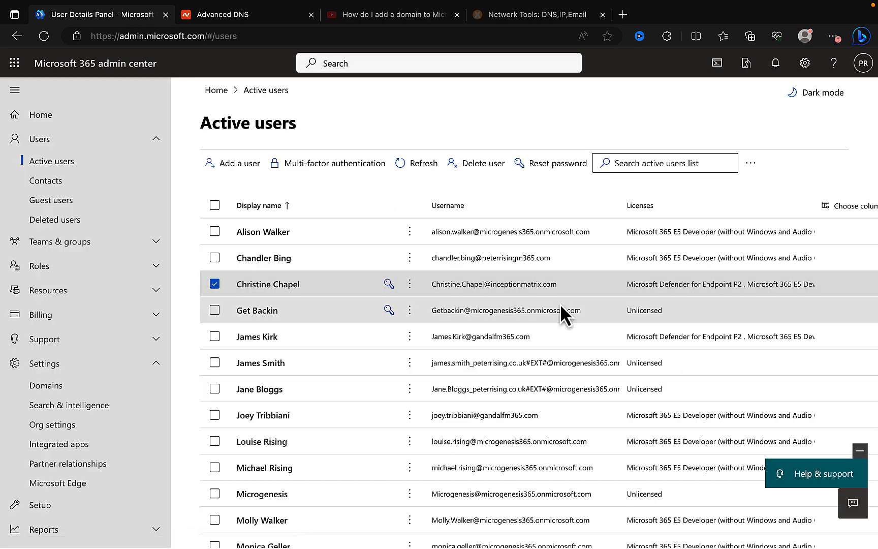